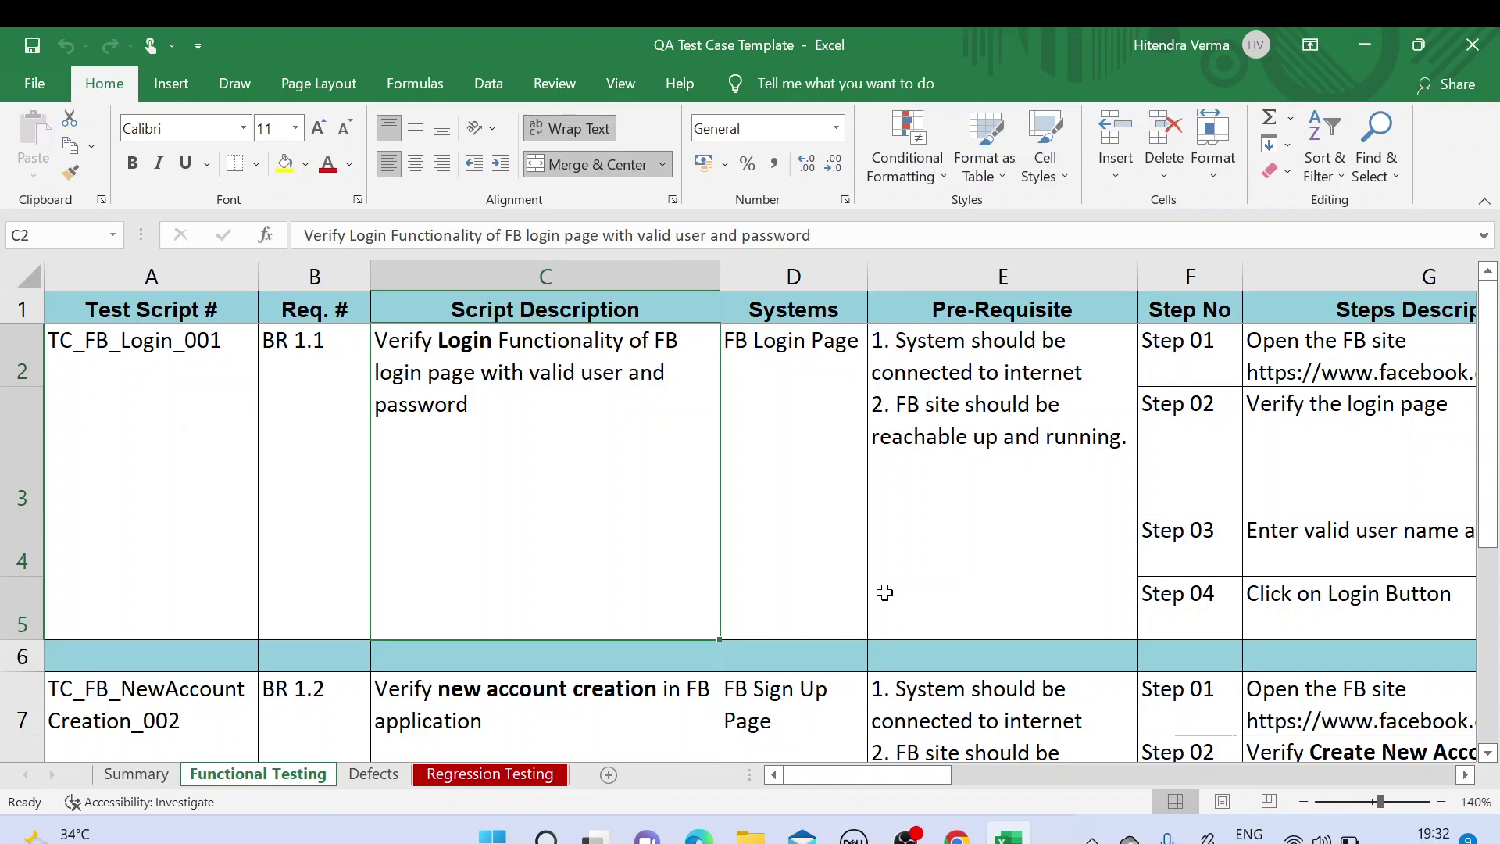
Step: Examine the test script number, requirement number and script description of the first test case in the Functional Testing sheet
click(319, 411)
click(475, 418)
click(330, 424)
click(470, 416)
drag(202, 400, 544, 524)
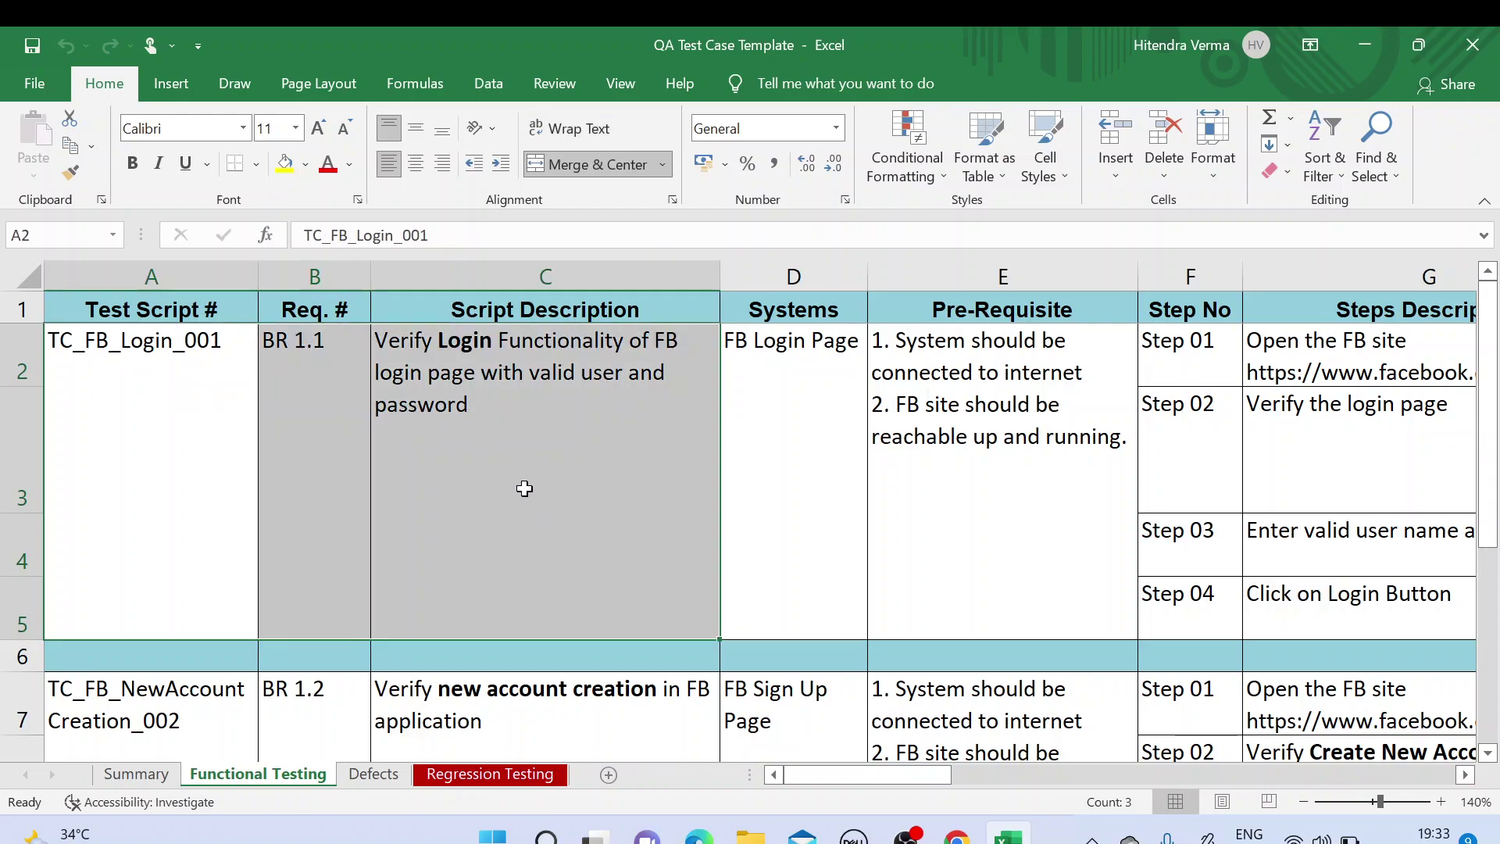
click(289, 427)
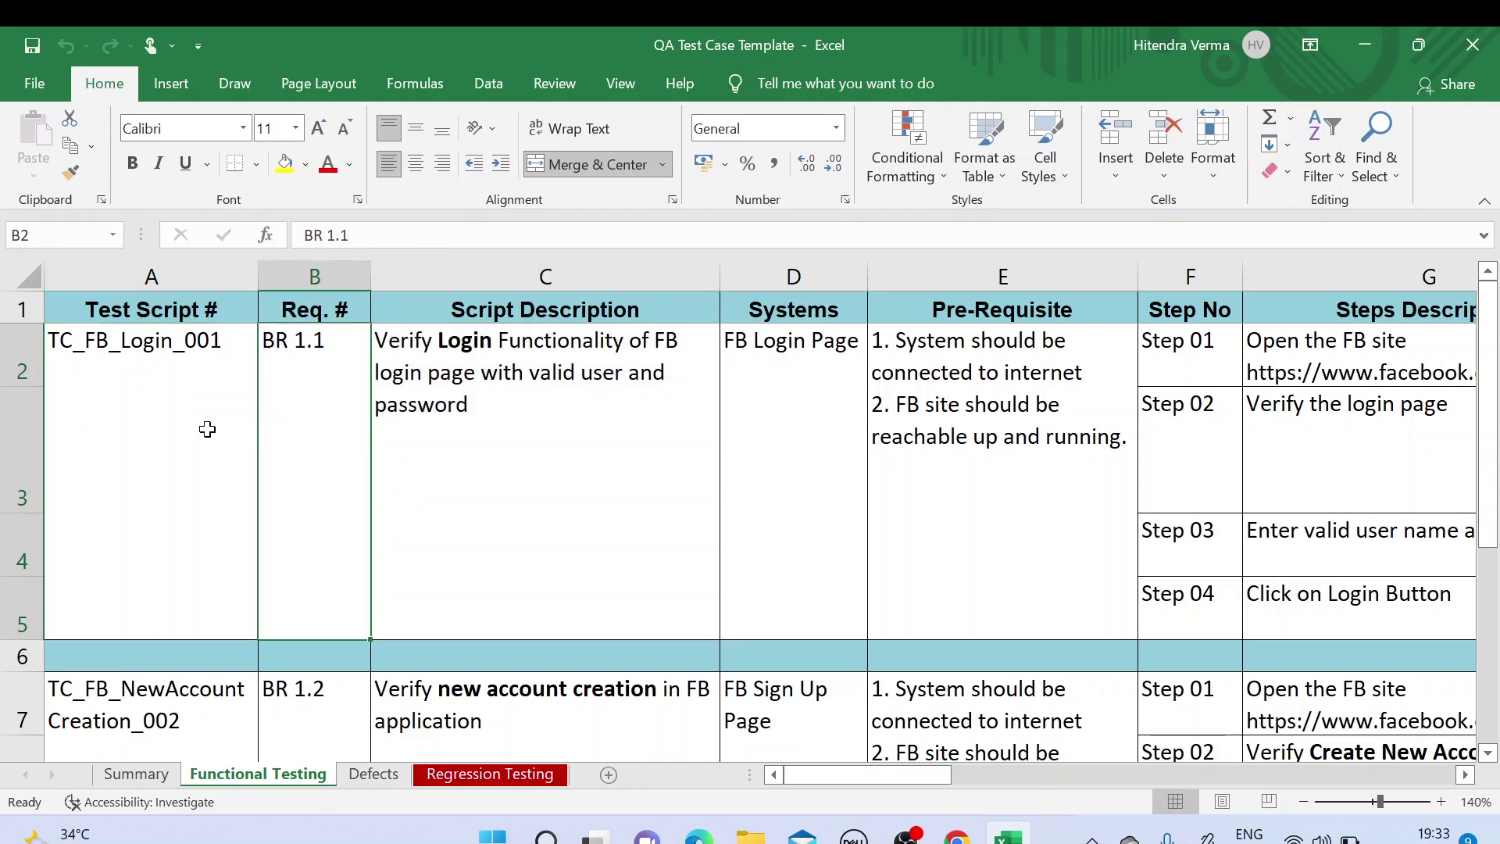
click(207, 429)
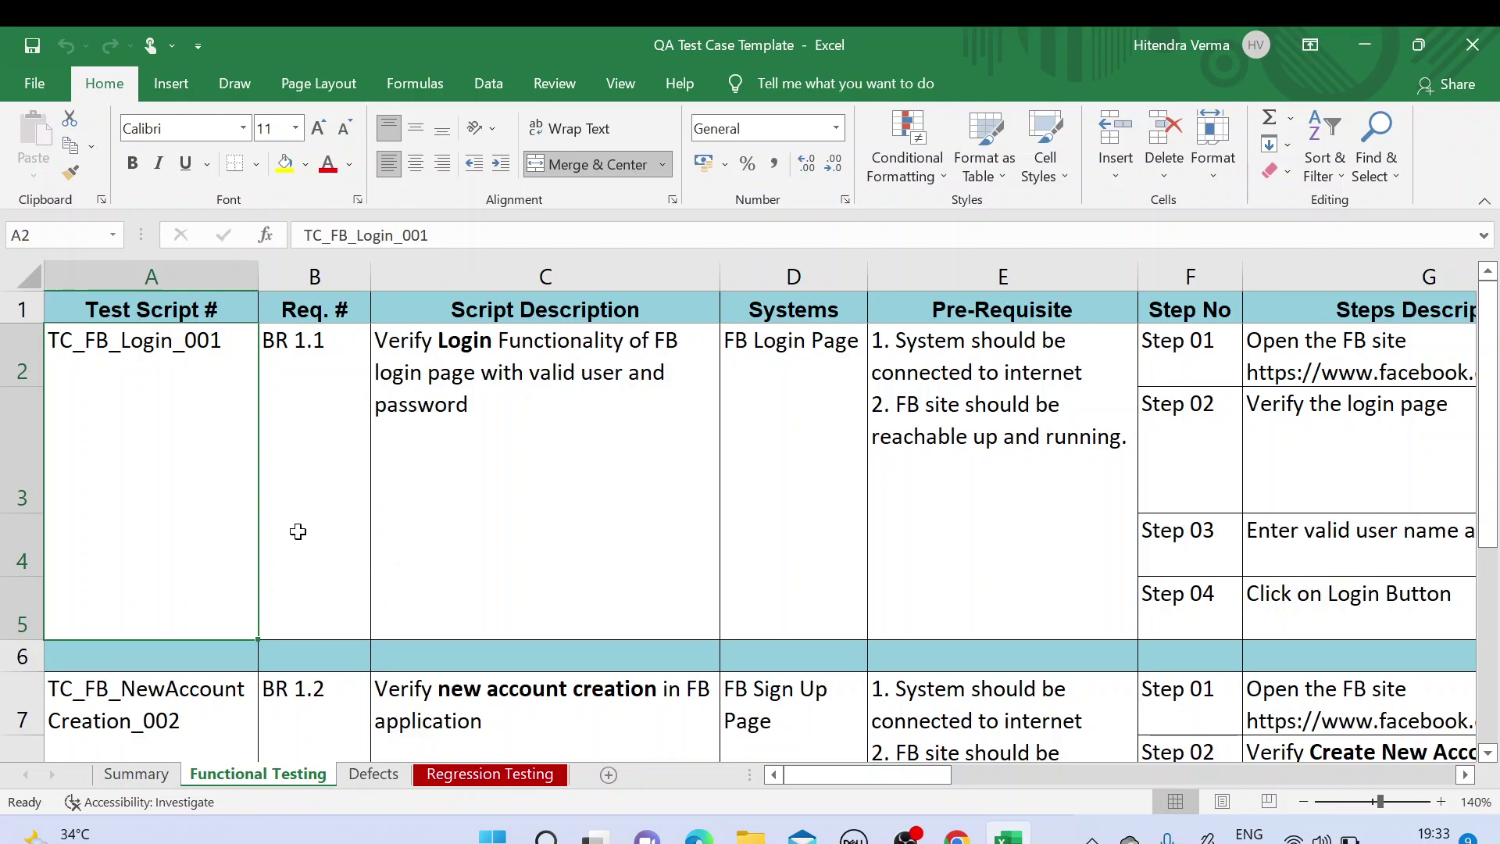
Step: Review the Summary, Functional Testing, Defects and Regression Testing sheets, including the Summary sheet's project name and authoring date fields
click(133, 773)
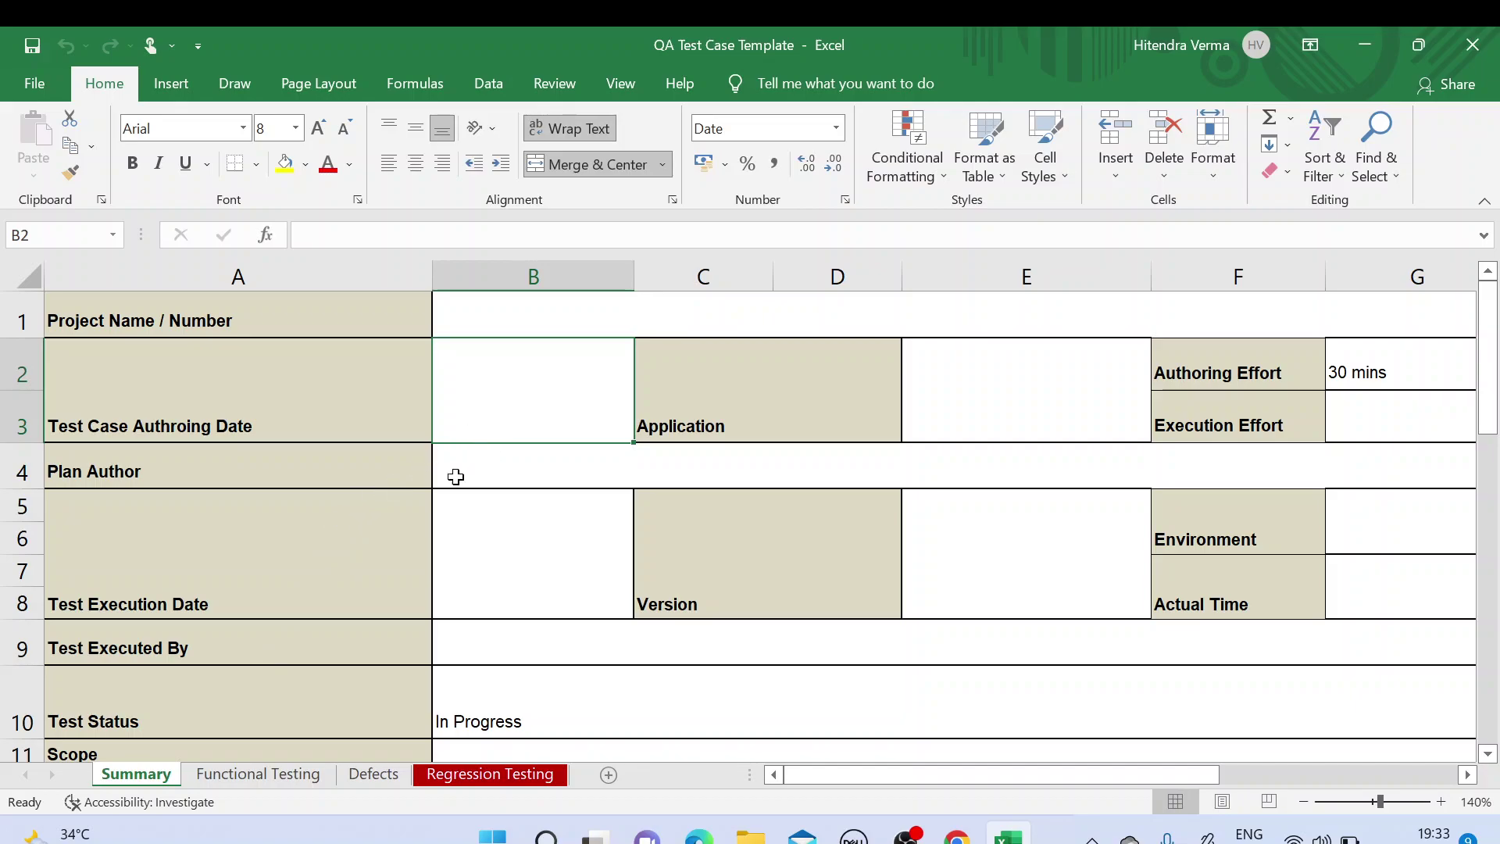
click(205, 775)
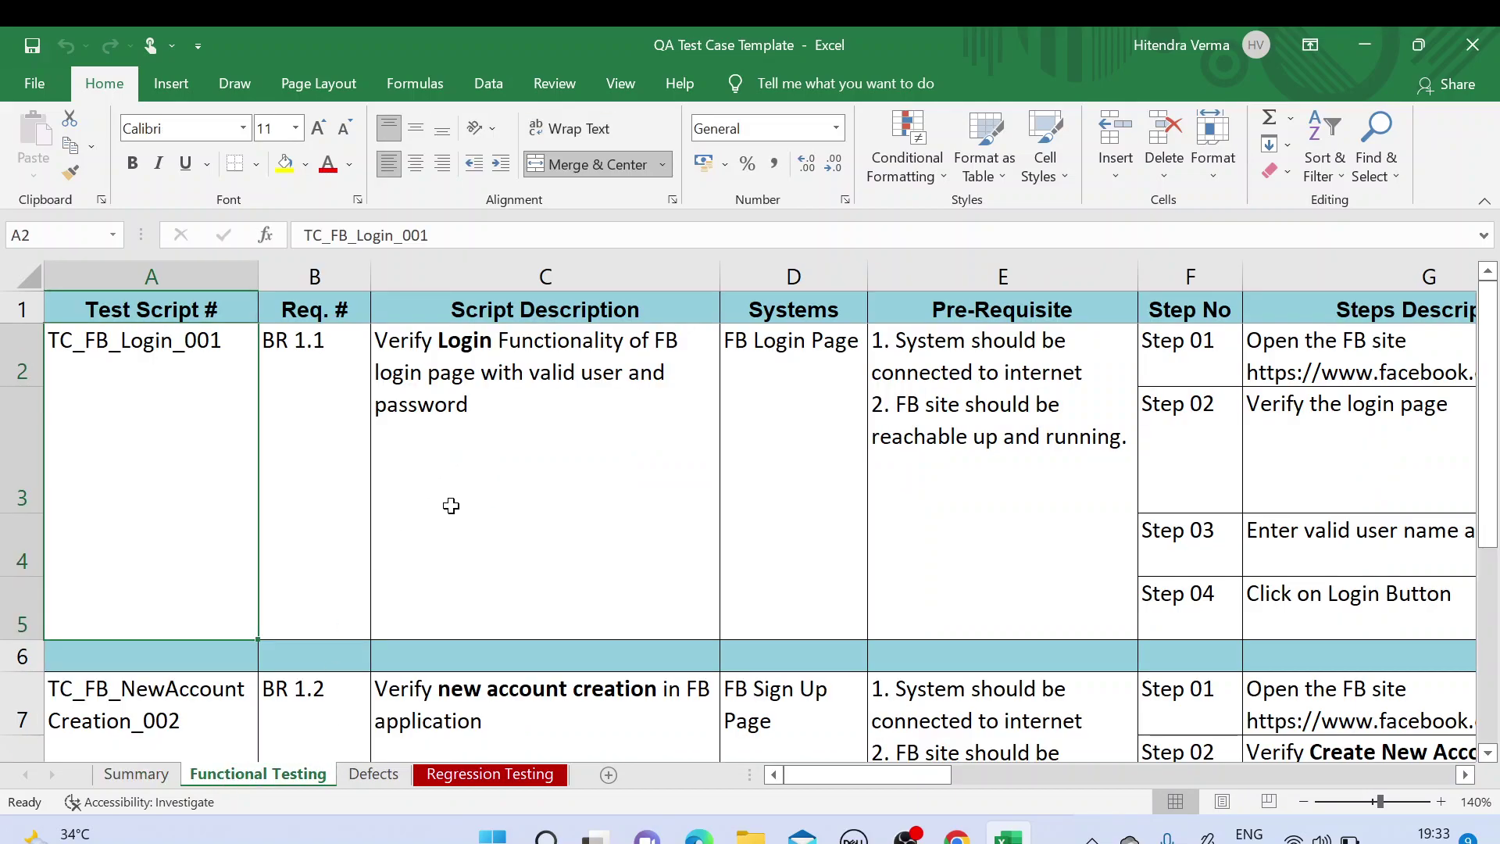
click(374, 774)
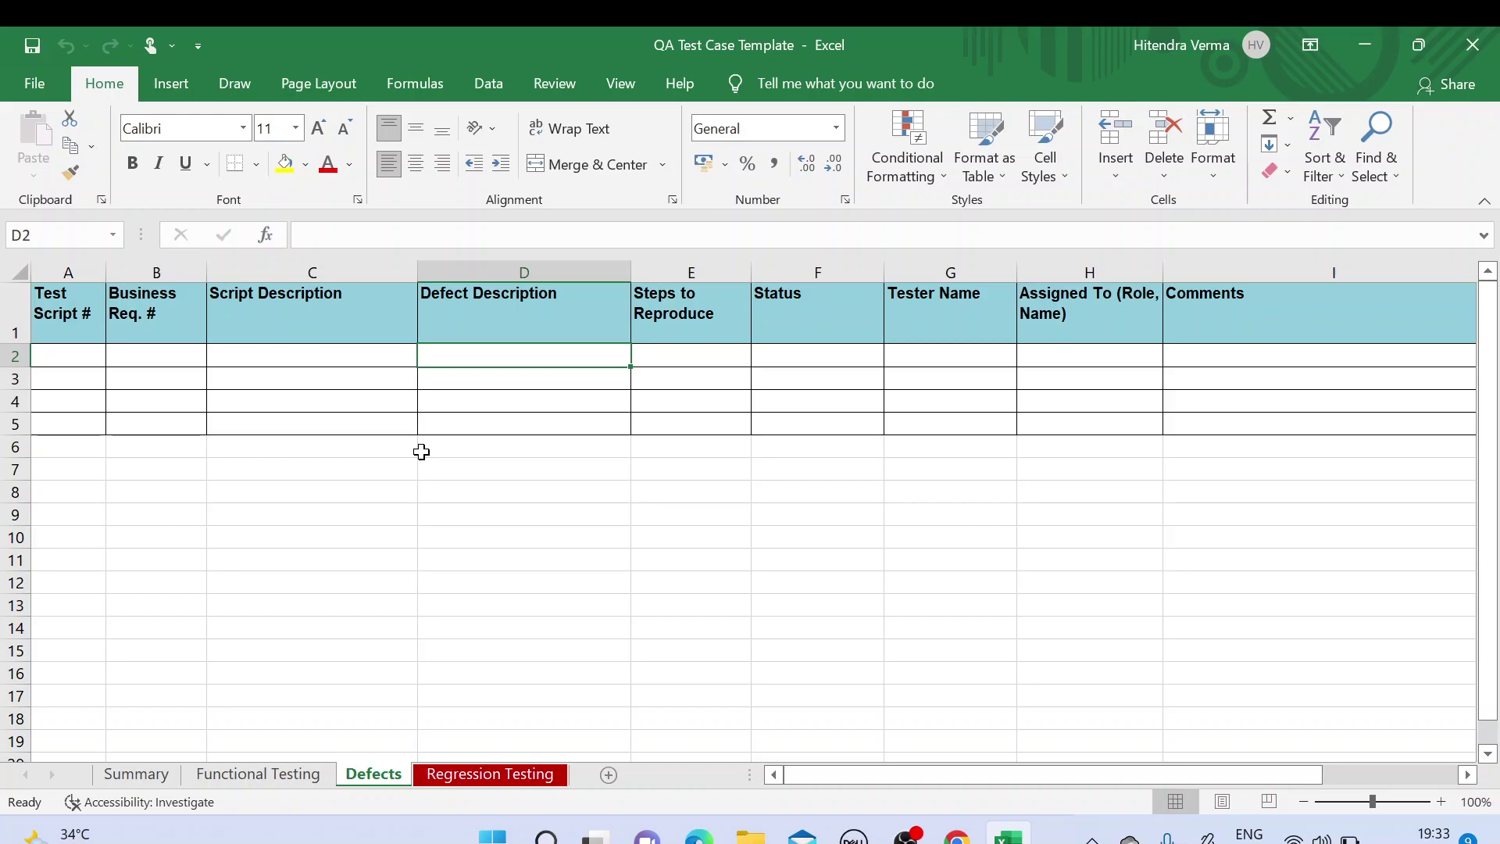
click(485, 774)
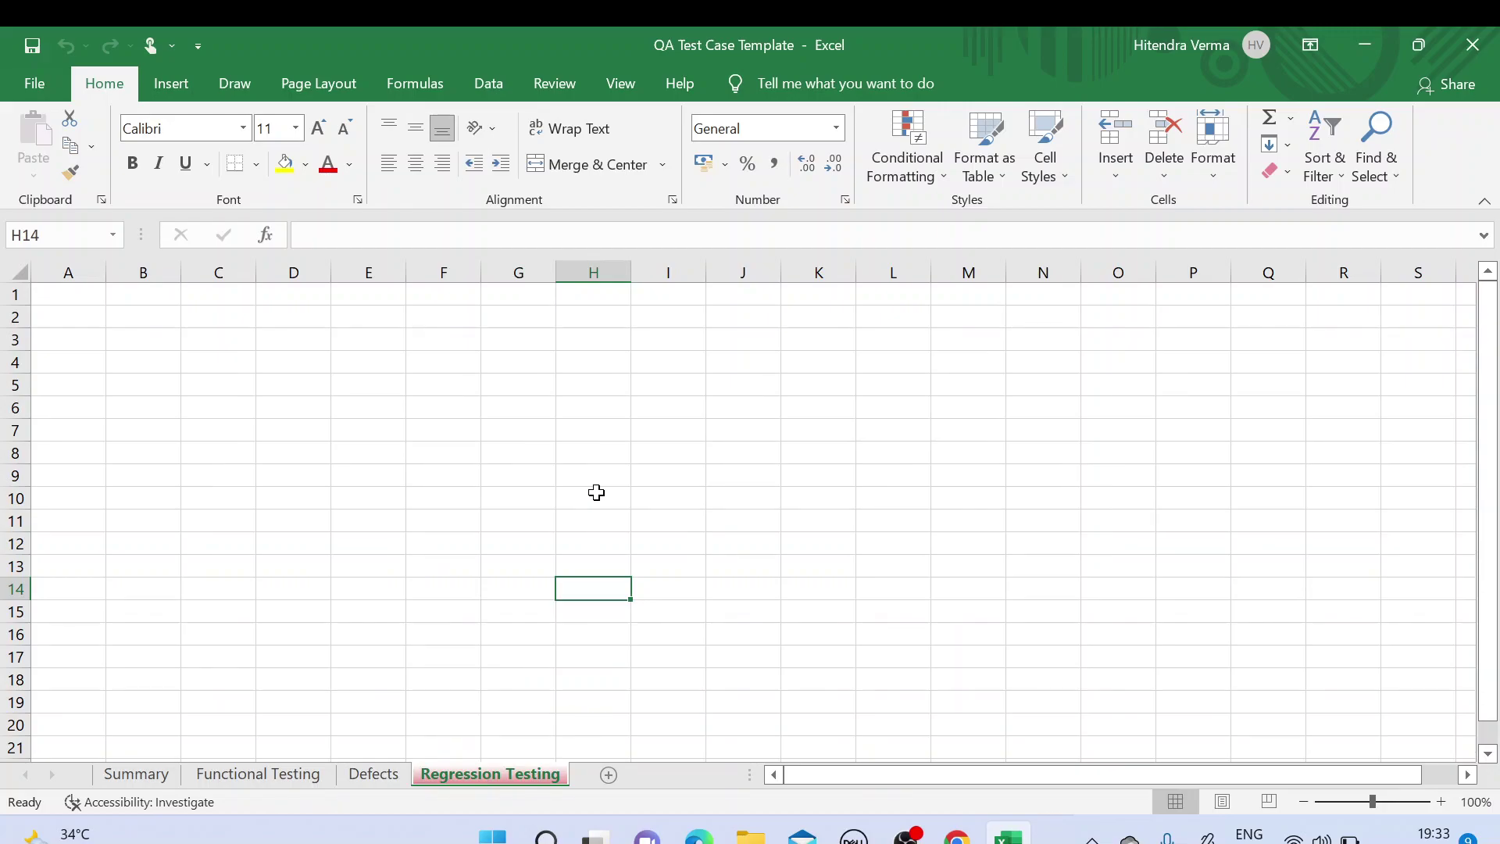
click(373, 773)
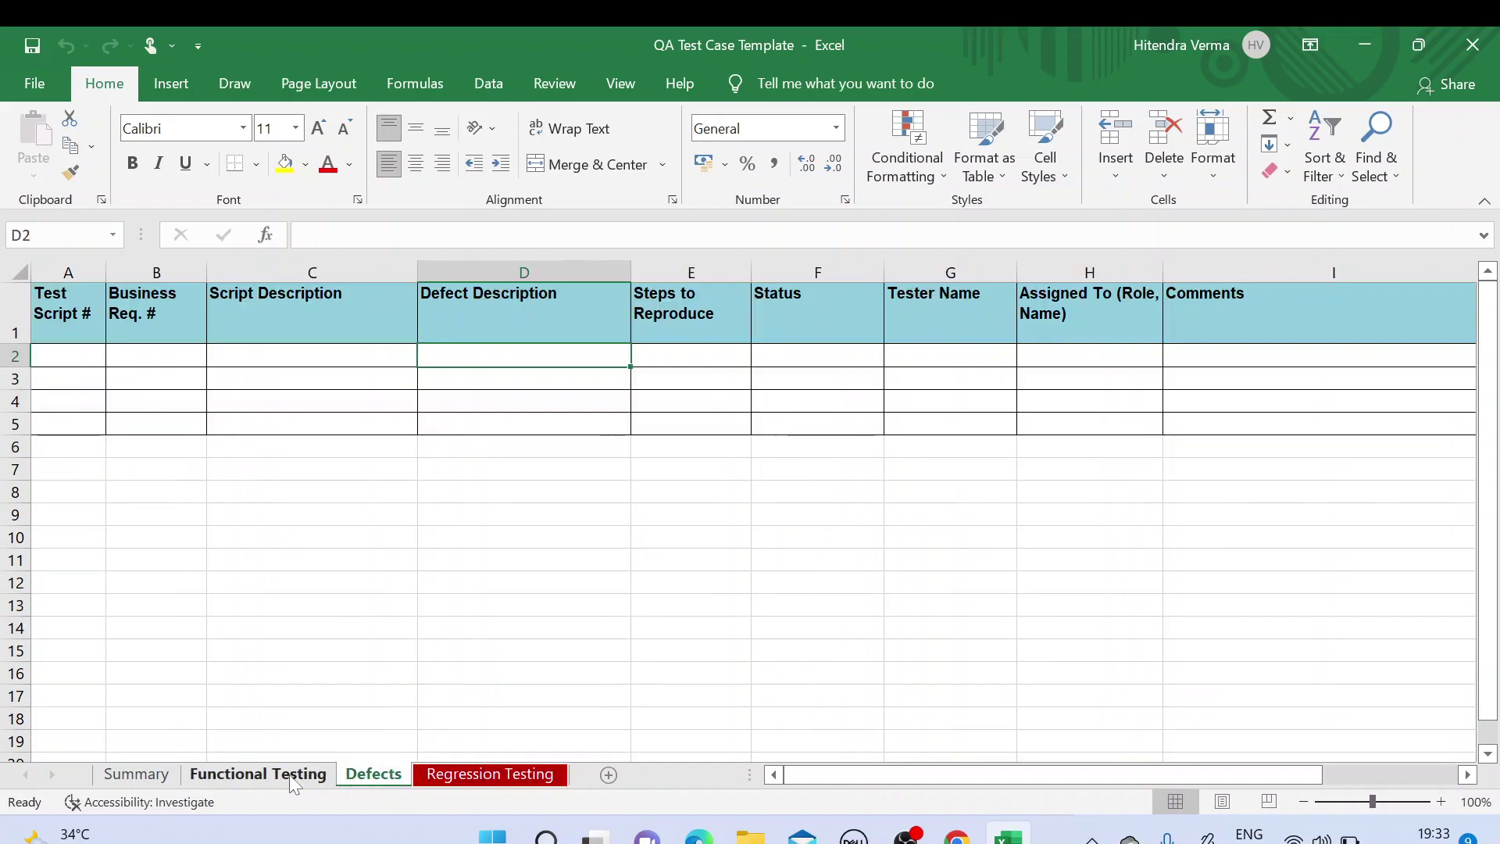
click(297, 772)
click(485, 485)
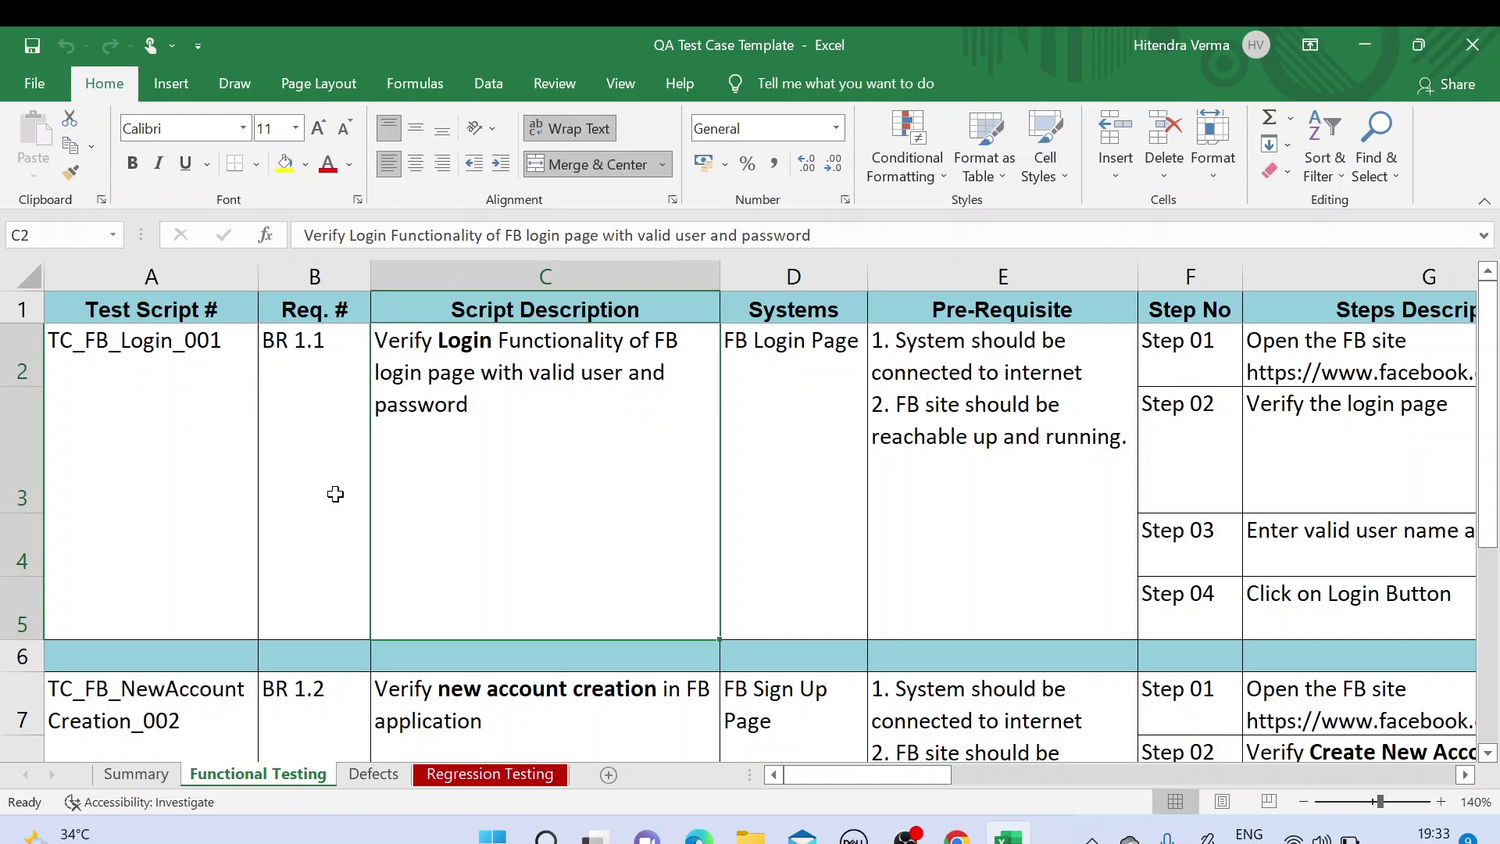
click(142, 774)
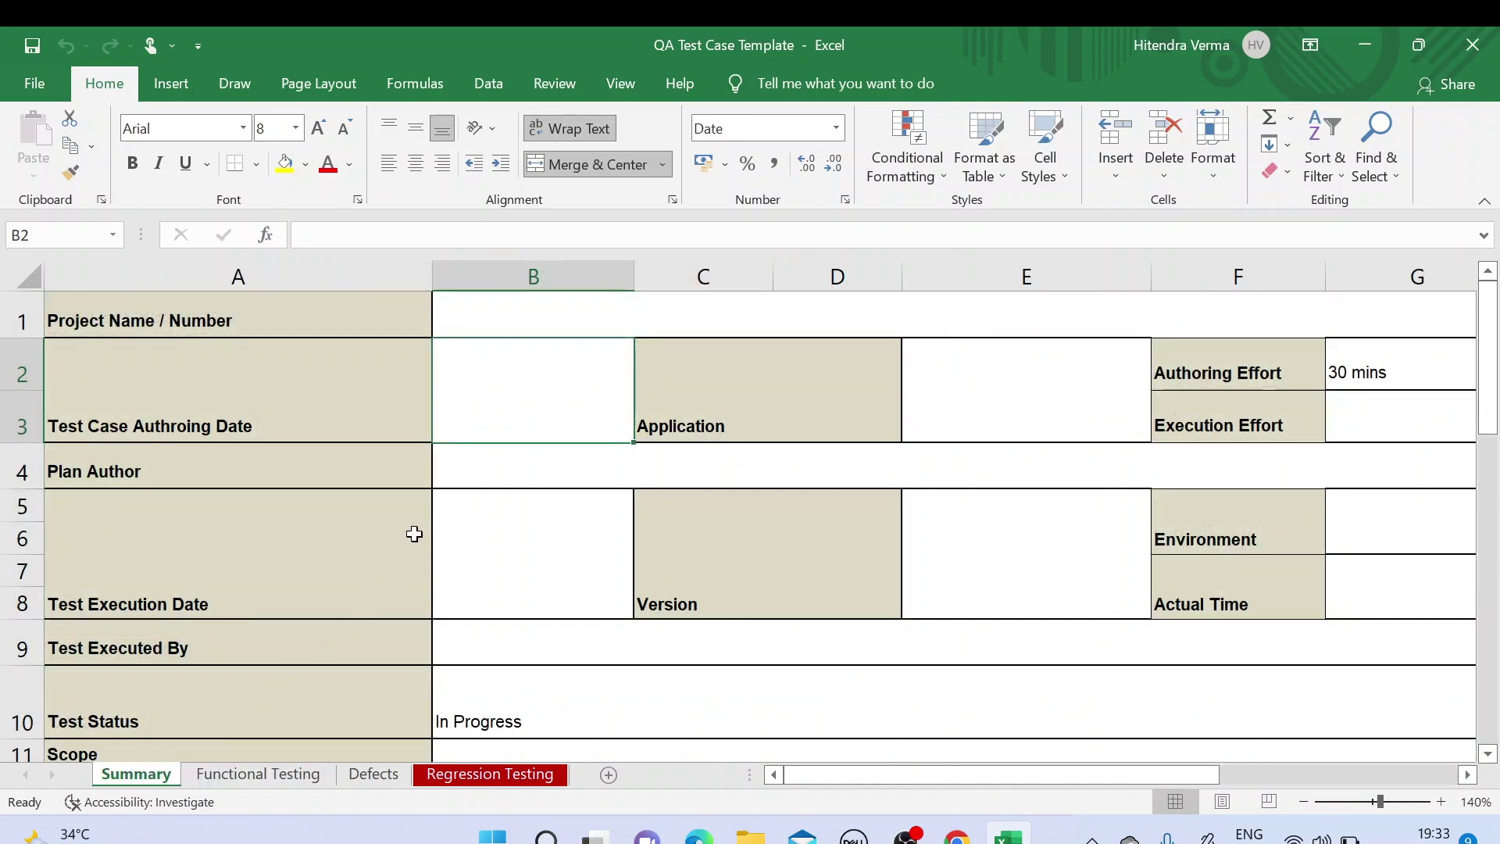
click(348, 374)
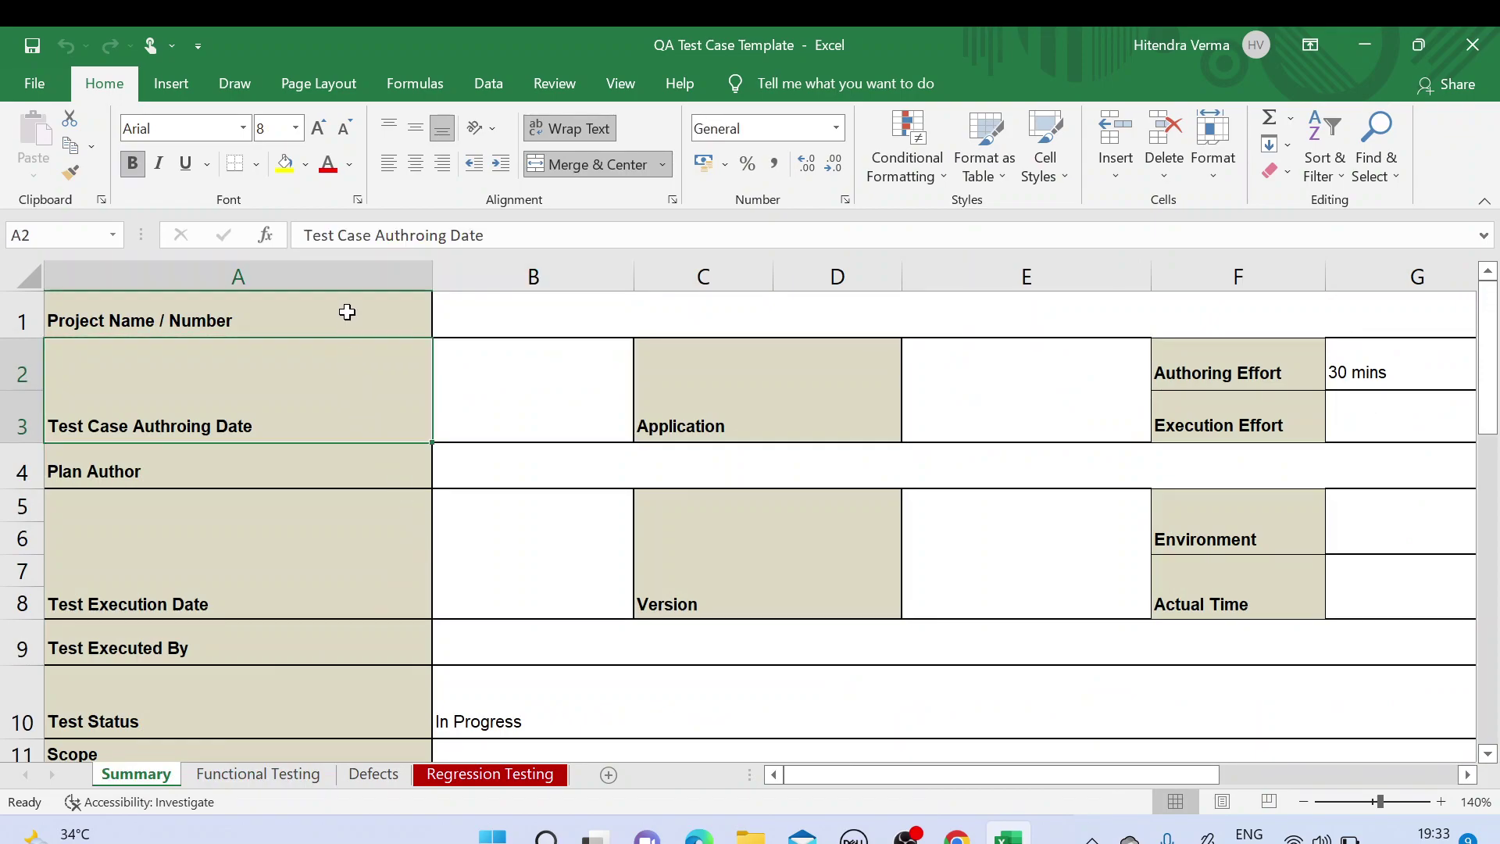
click(345, 311)
click(486, 315)
click(262, 776)
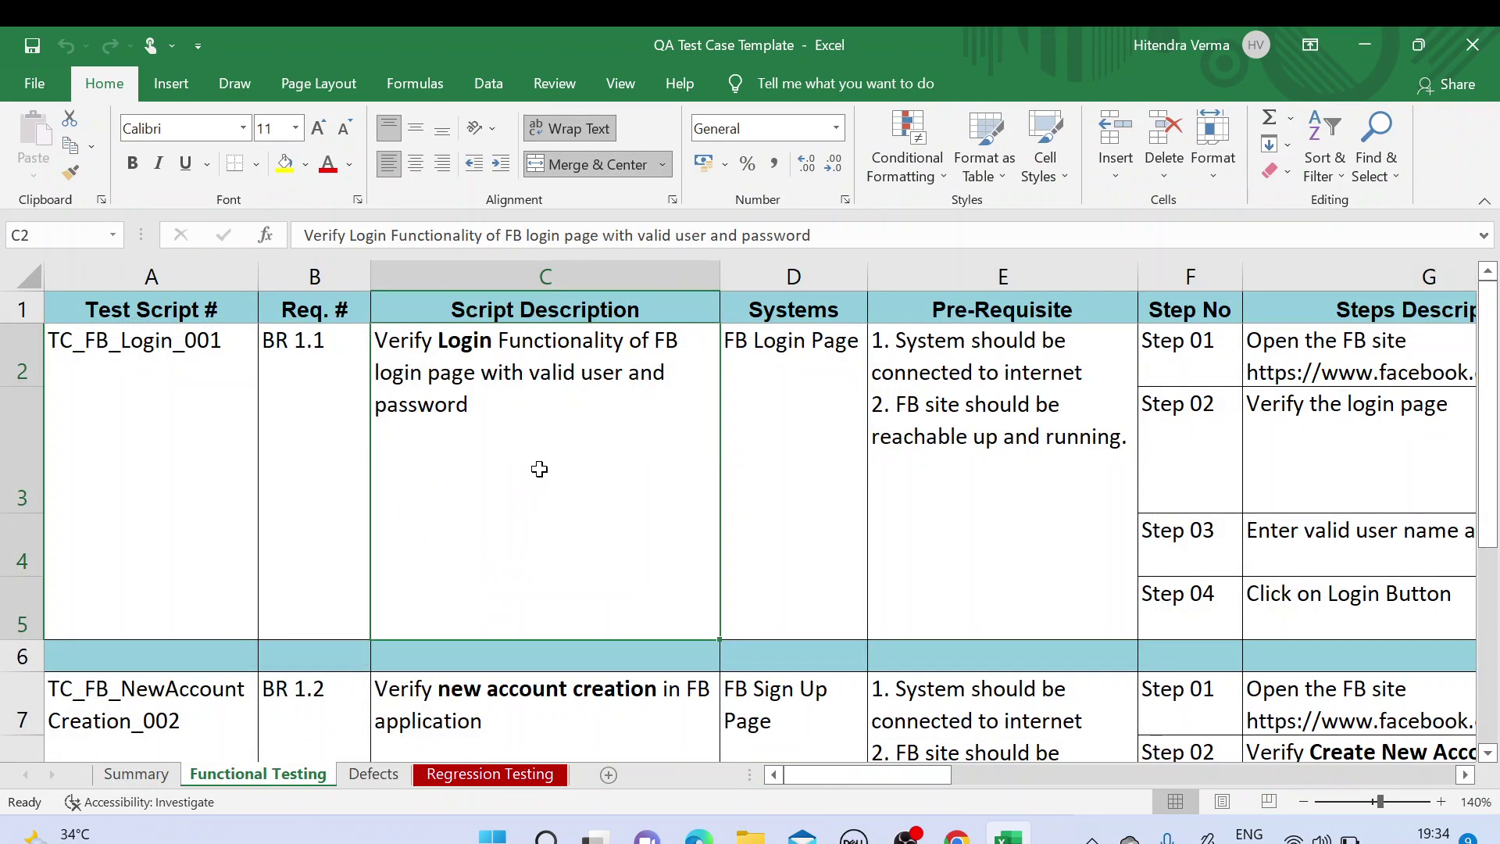
click(137, 774)
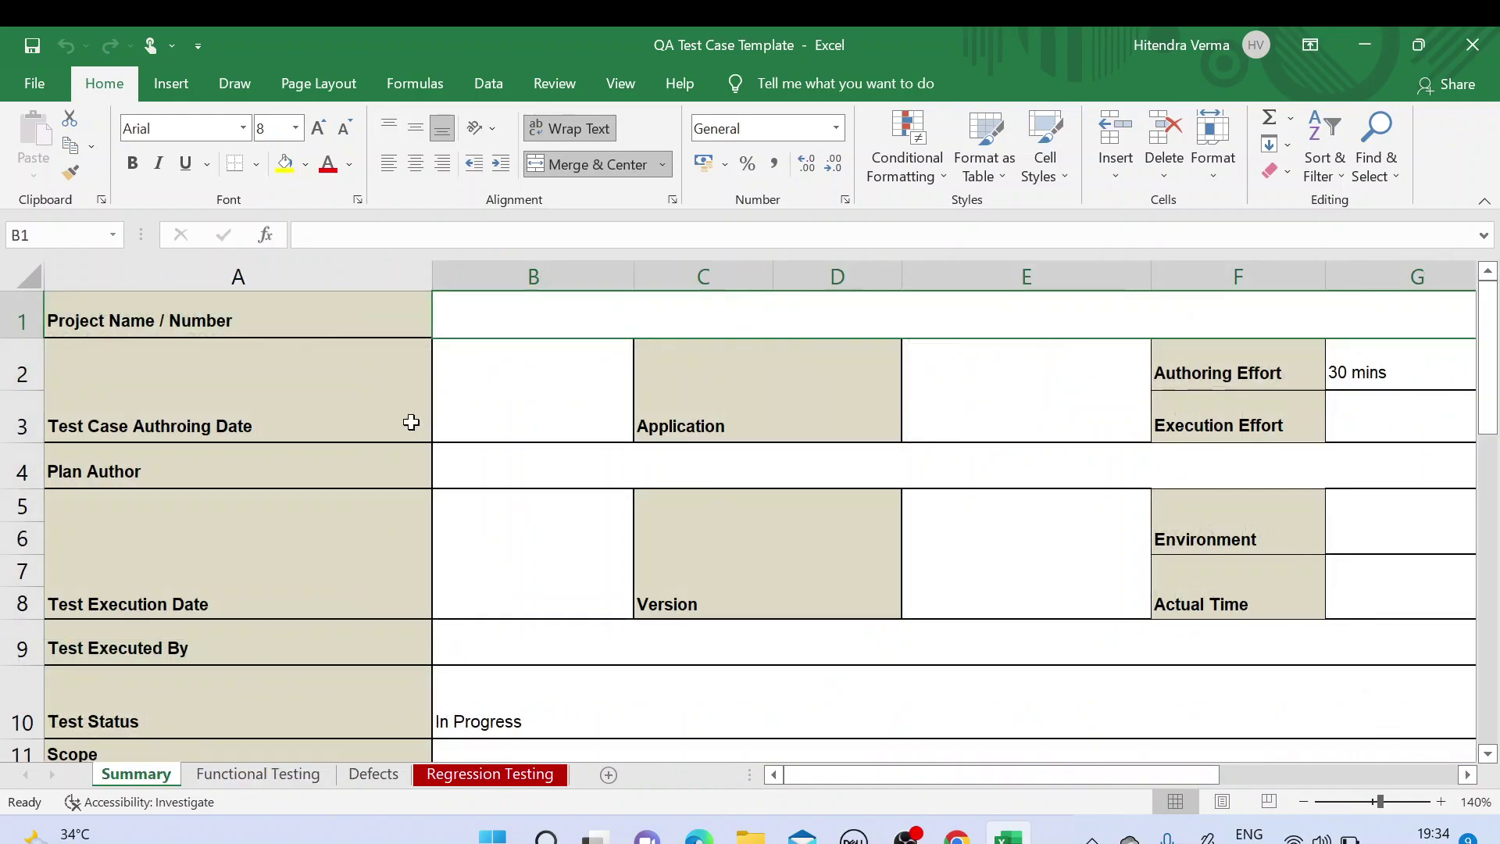
Step: Handwrite FACEBOOK01 with the red pen in the Project Name / Number field of the Summary sheet
click(293, 316)
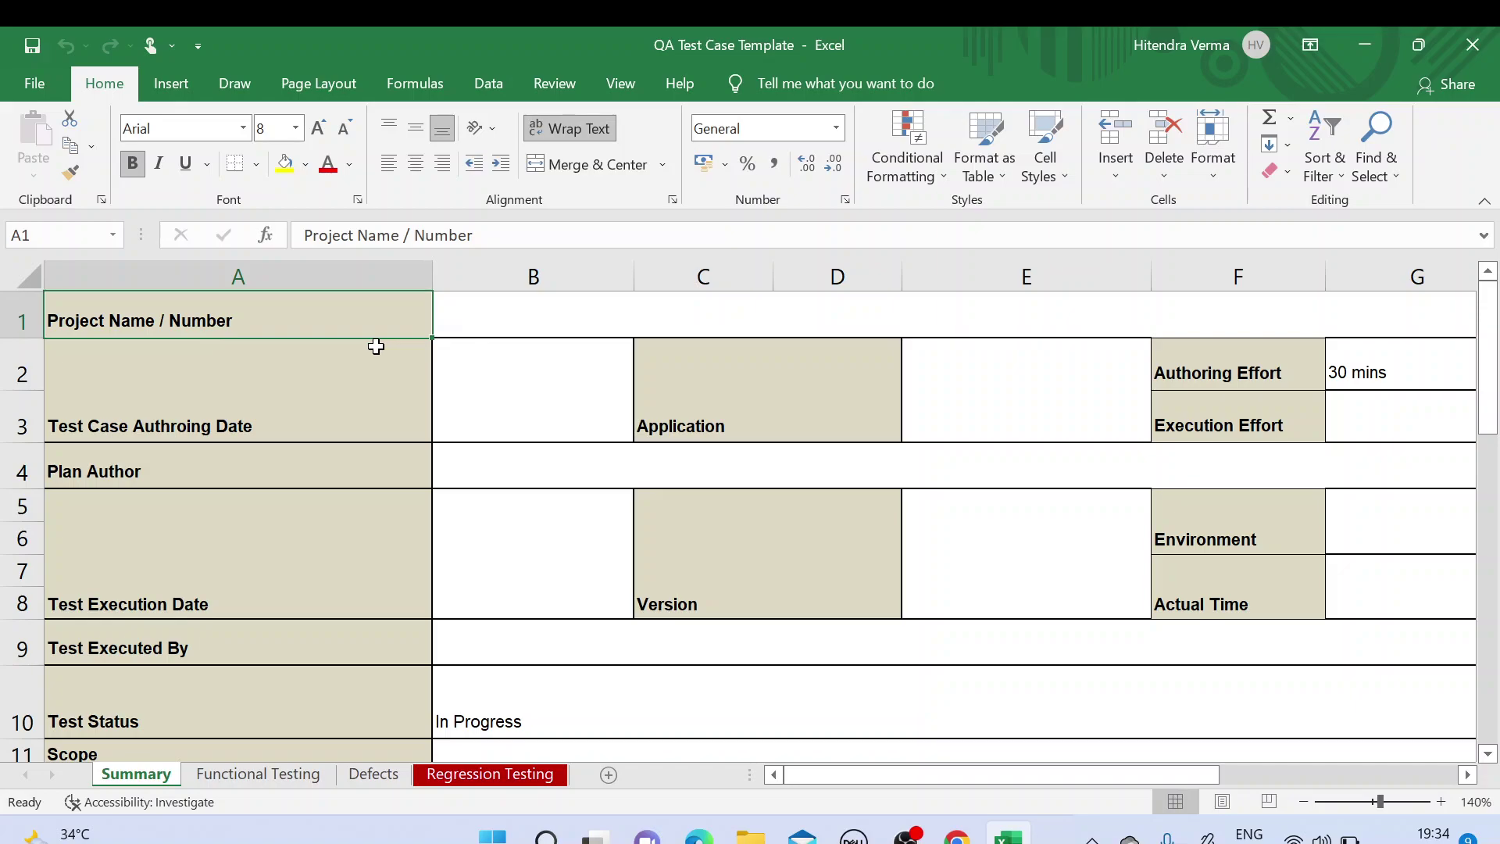
click(235, 84)
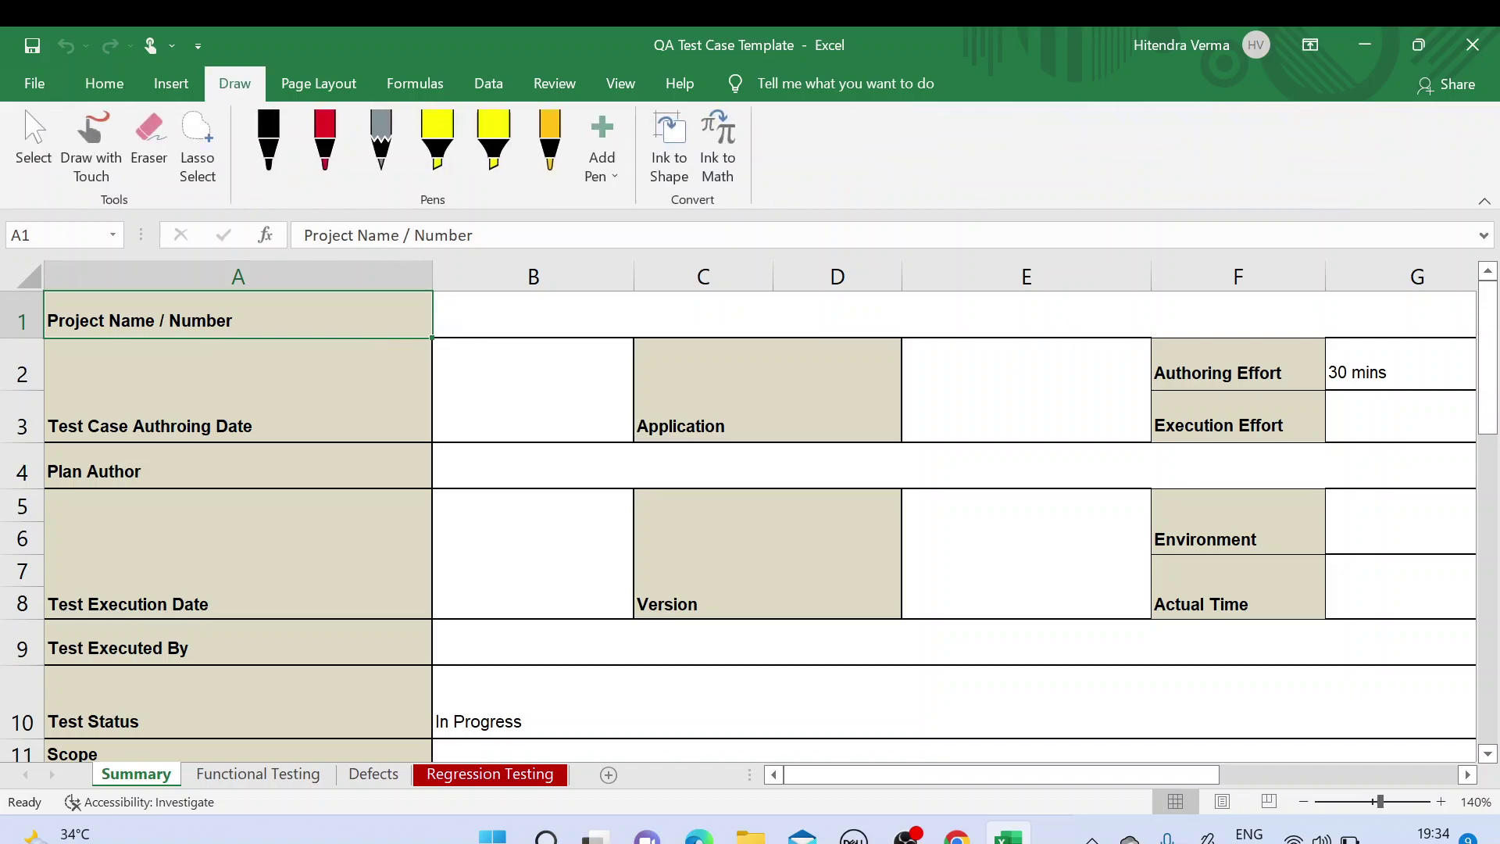
click(325, 145)
click(504, 313)
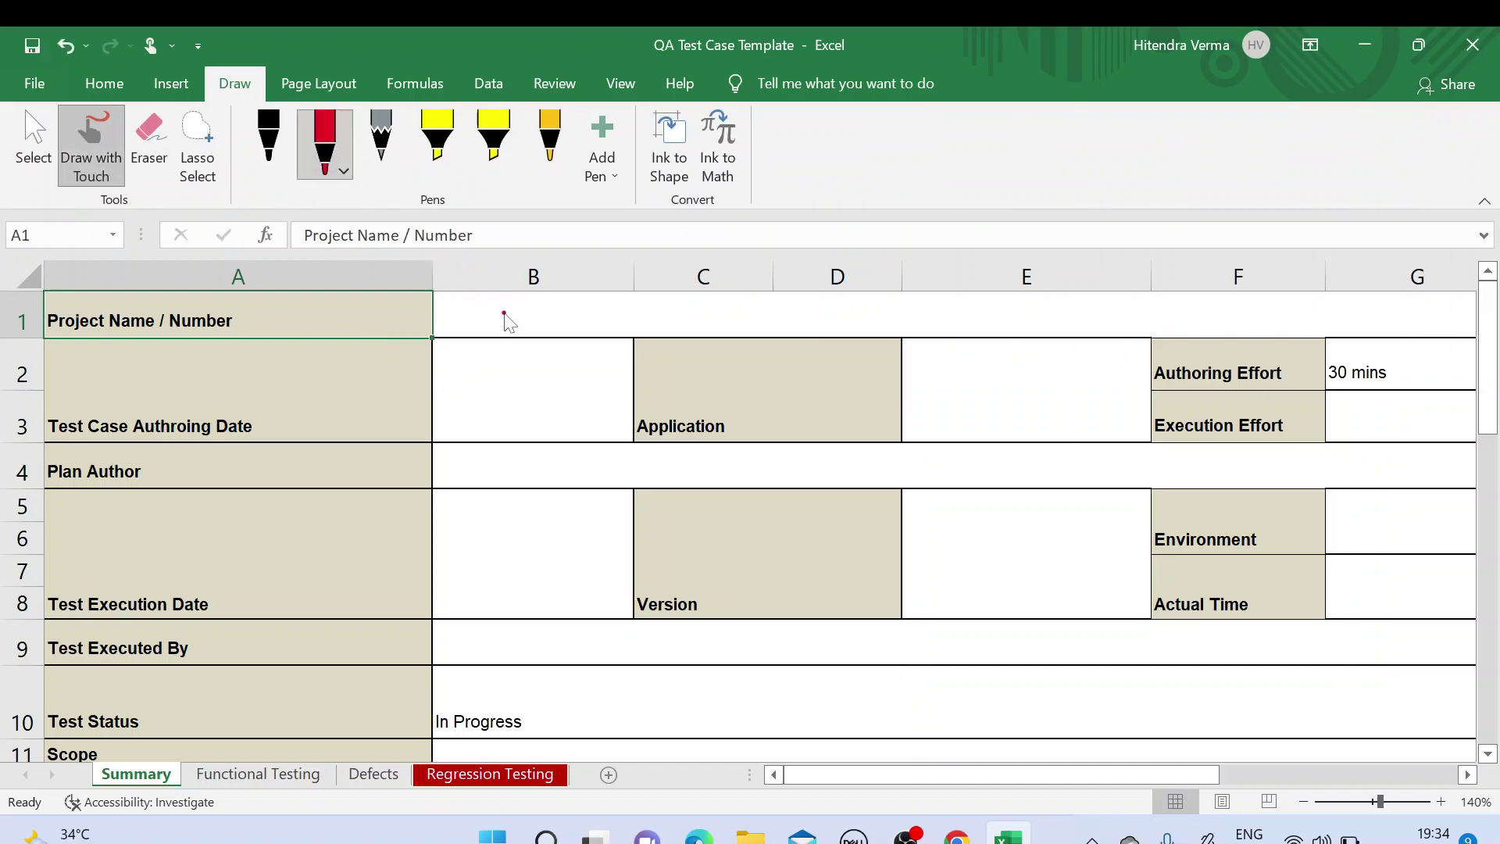
mouse_move(547, 336)
mouse_down()
mouse_move(576, 306)
mouse_move(593, 328)
mouse_move(637, 298)
mouse_move(655, 322)
mouse_move(734, 321)
mouse_move(743, 303)
mouse_move(758, 335)
mouse_up()
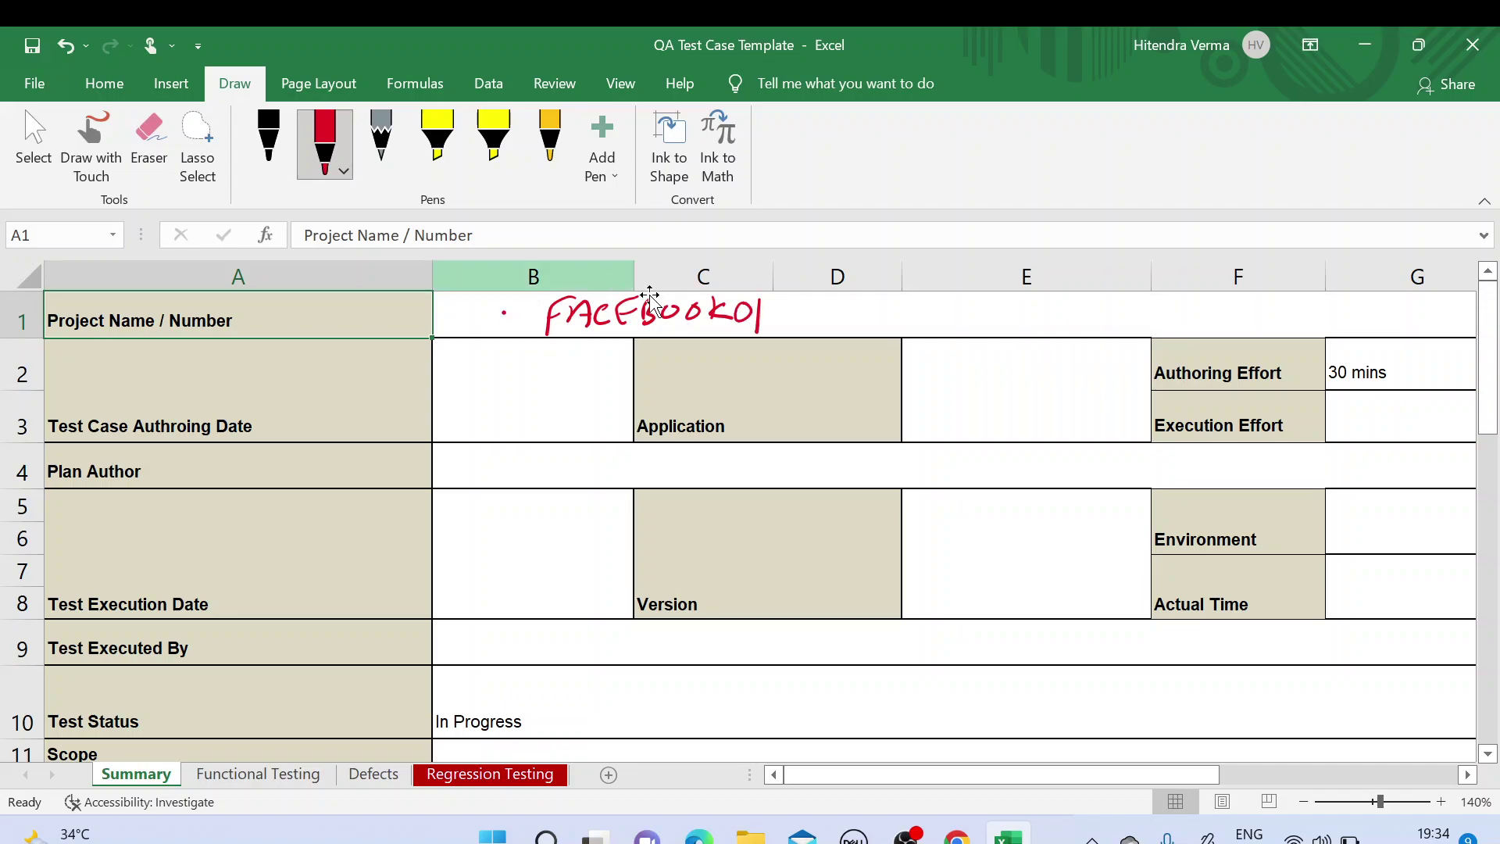
Step: Check the test case authoring date field and handwrite FB in red ink in the Application field
click(351, 395)
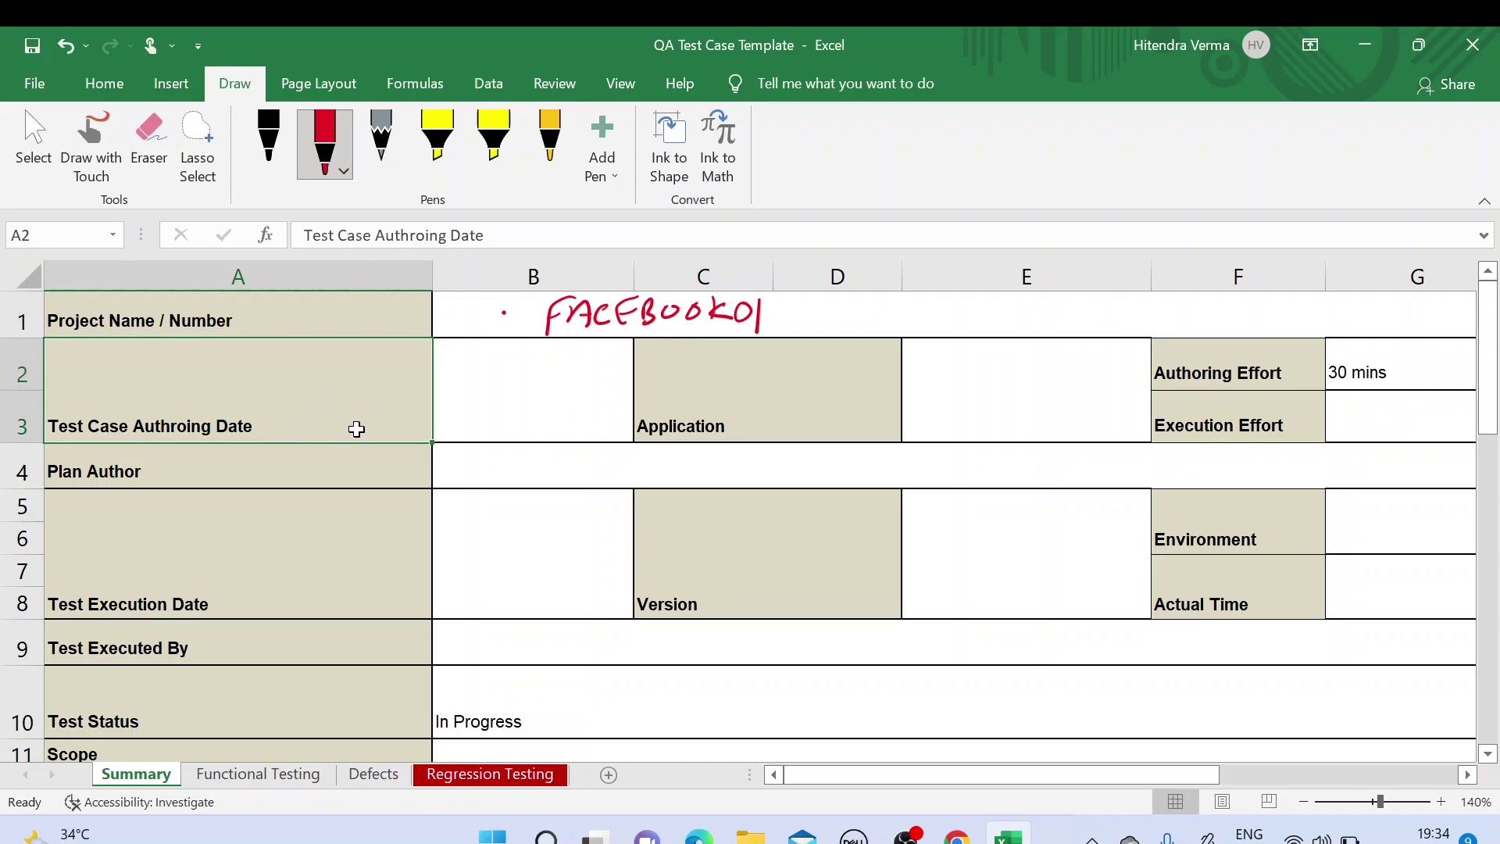
click(525, 395)
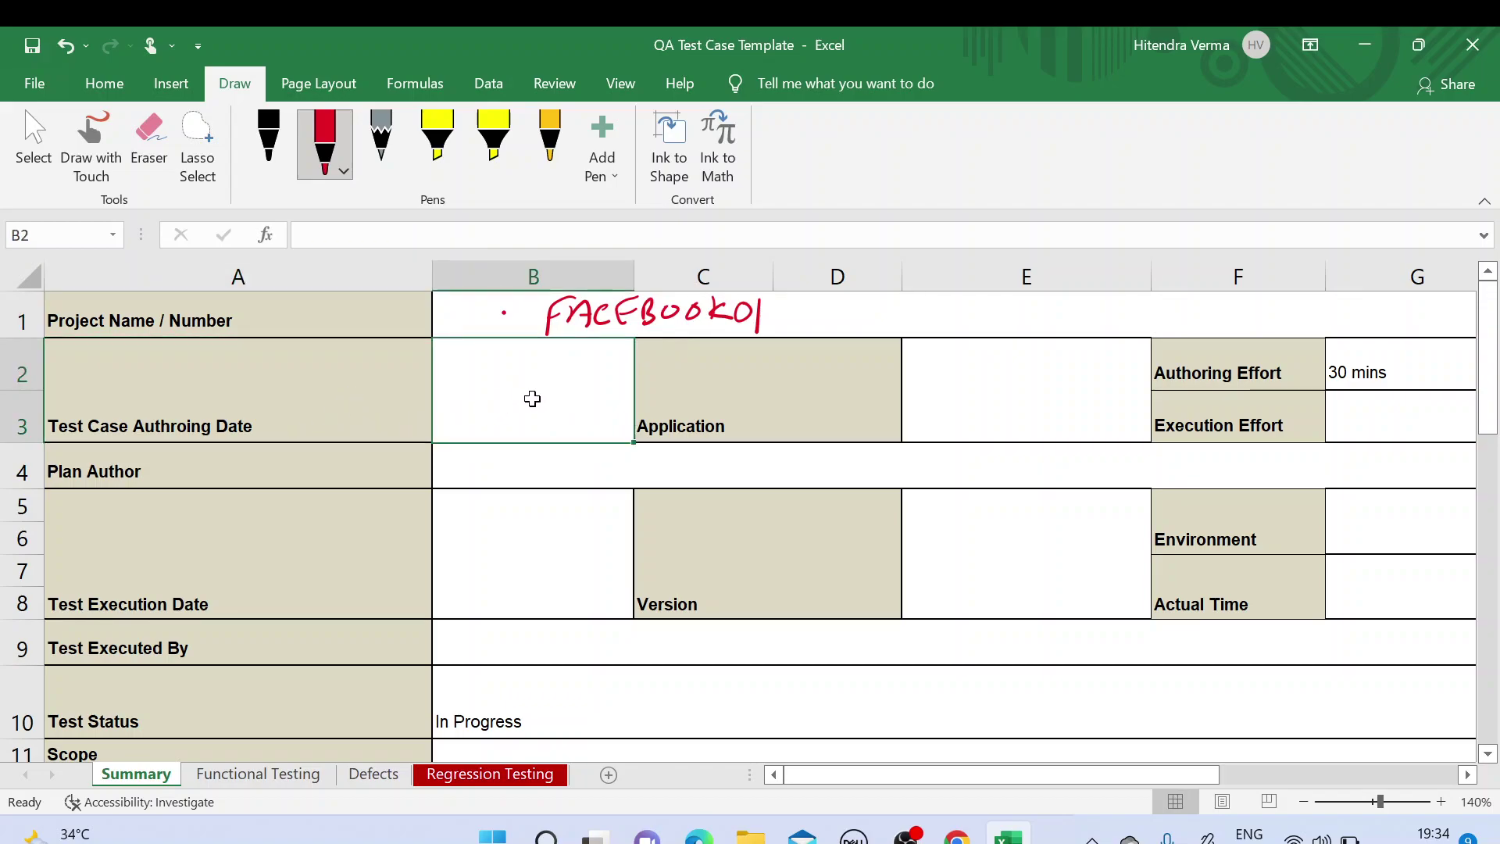
click(860, 397)
click(942, 390)
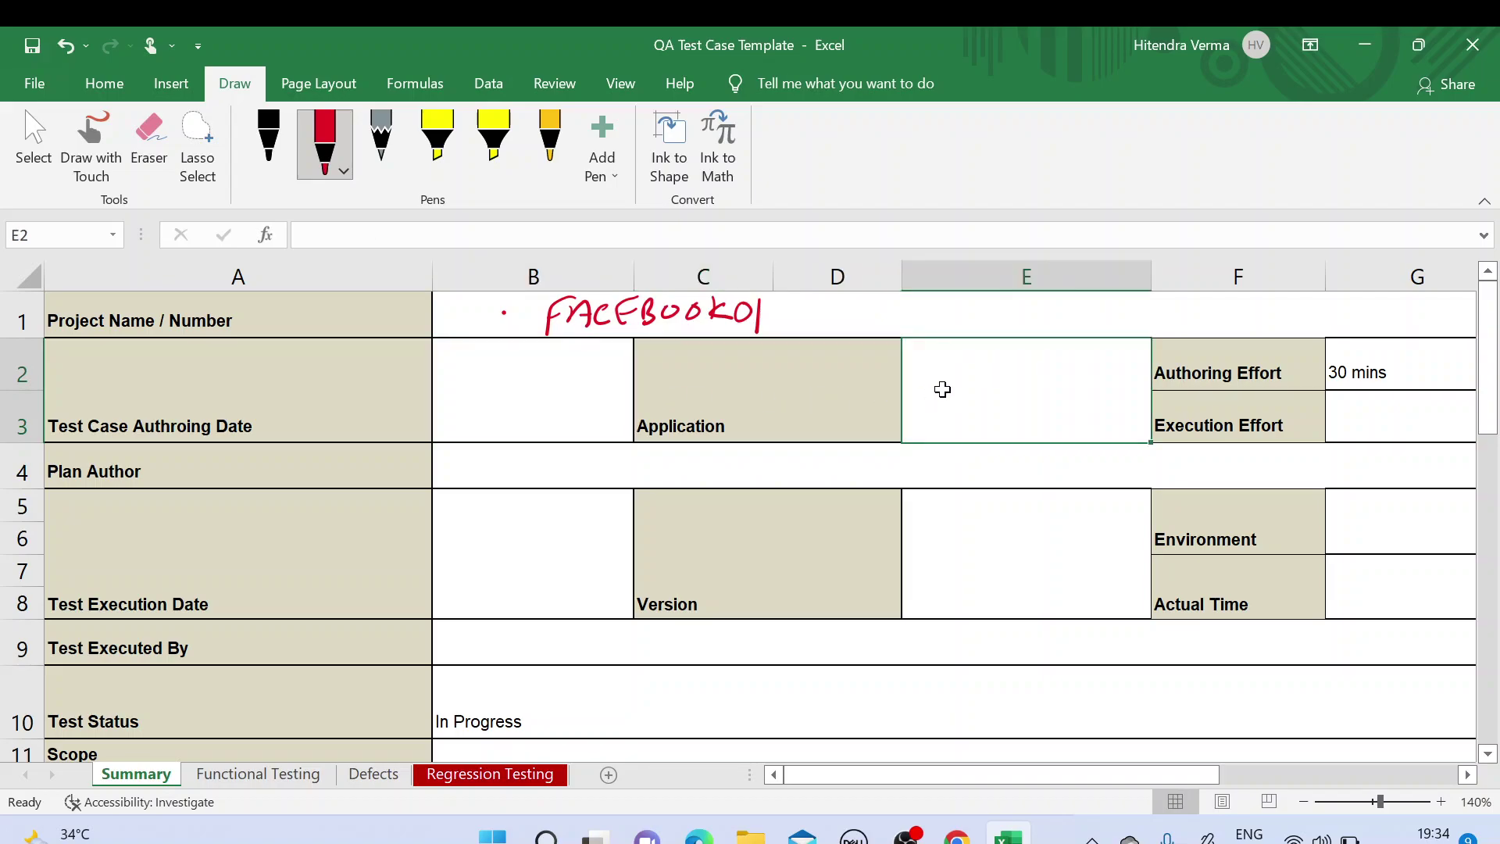
mouse_move(977, 373)
mouse_down()
mouse_move(952, 422)
mouse_move(973, 394)
mouse_up()
drag(981, 373, 986, 407)
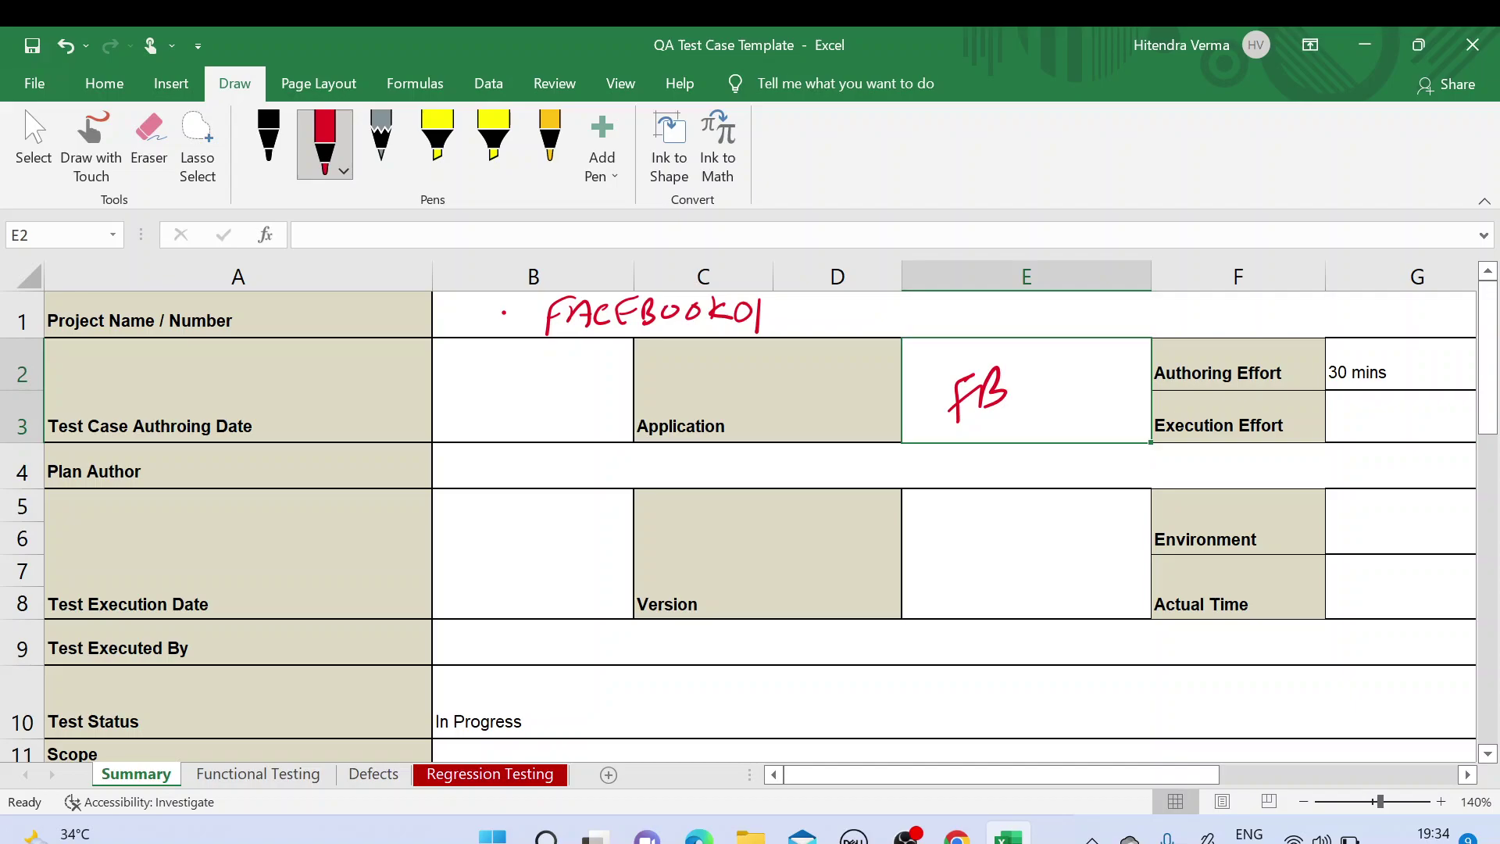
Step: Check the Authoring Effort and Execution Effort fields, and handwrite Tester1 in red ink in the Plan Author field
click(1264, 374)
click(1357, 370)
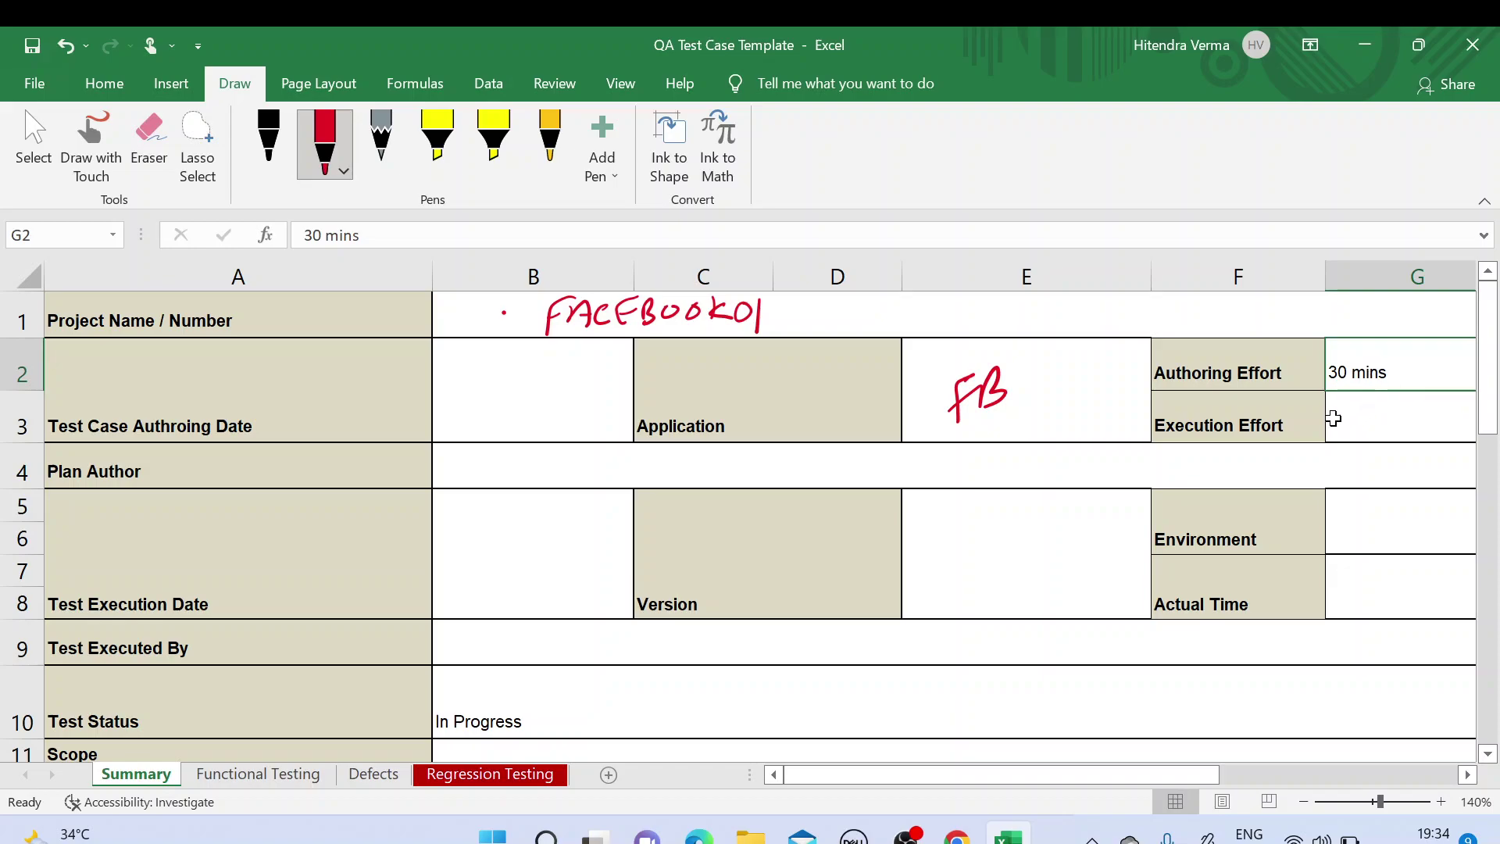
click(1264, 407)
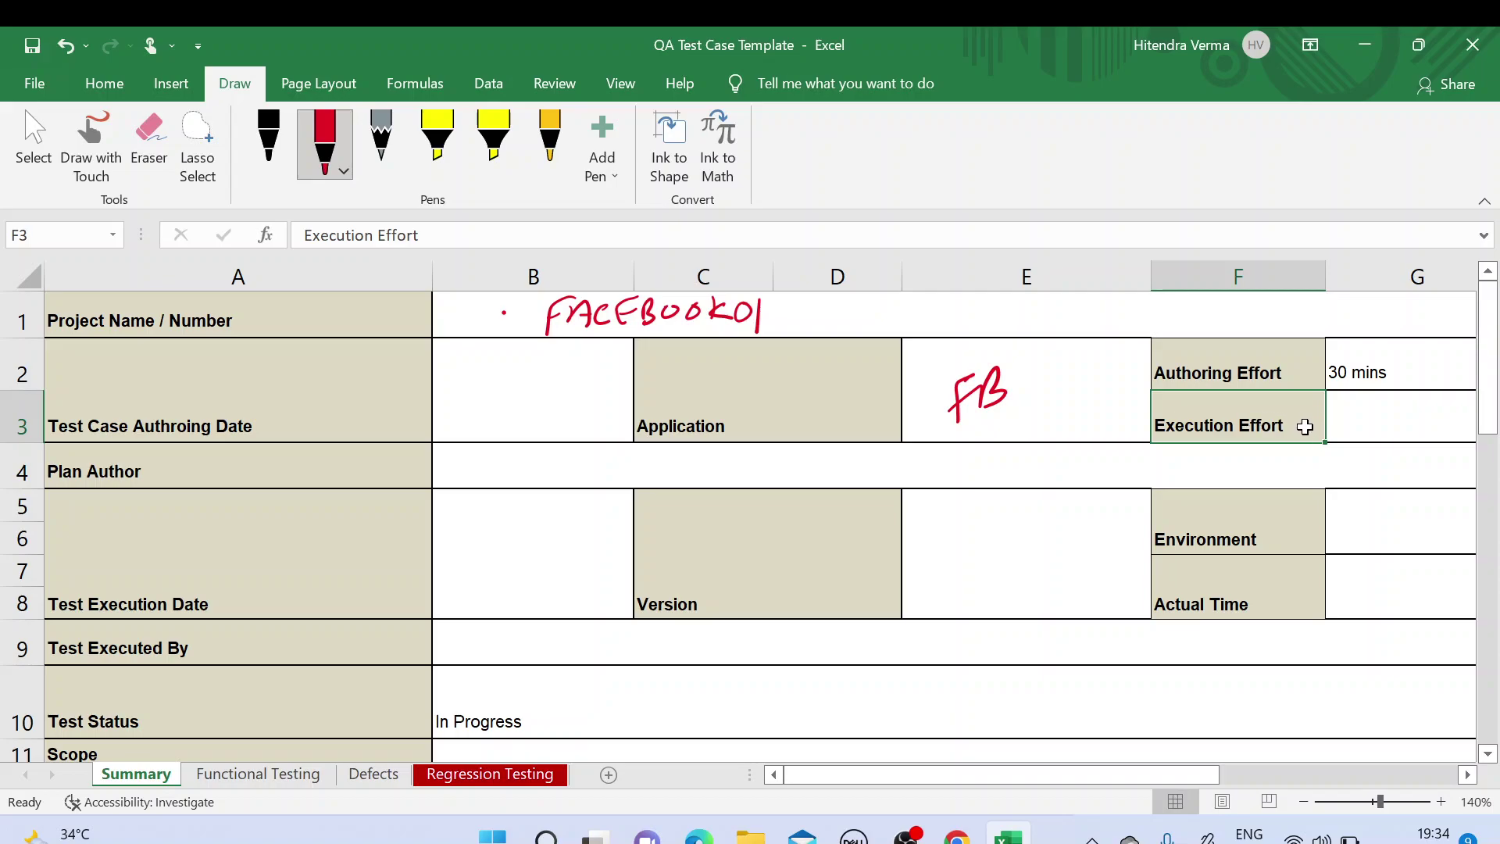
click(1351, 409)
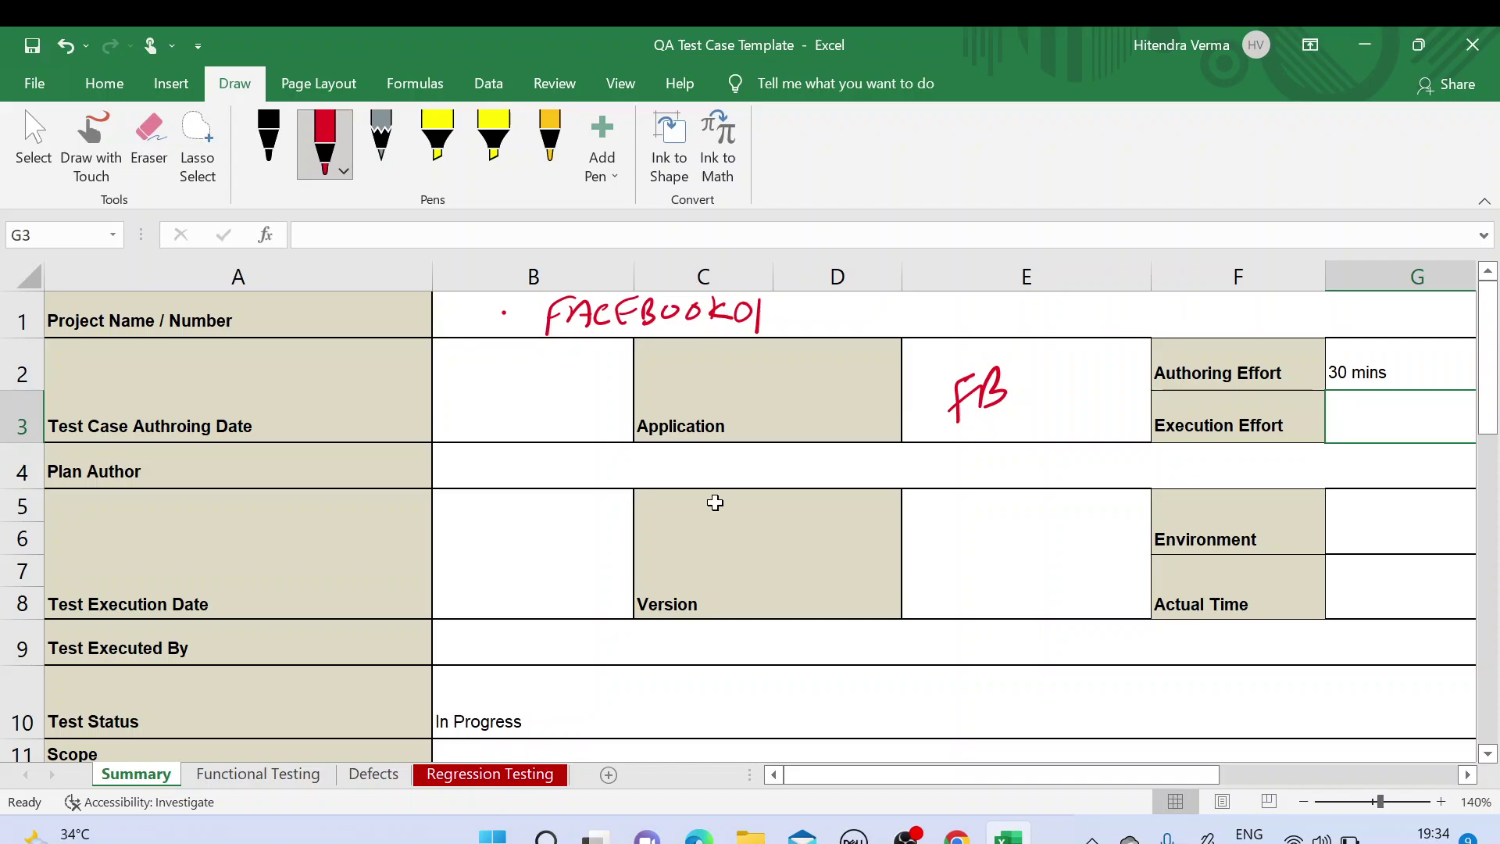
click(486, 464)
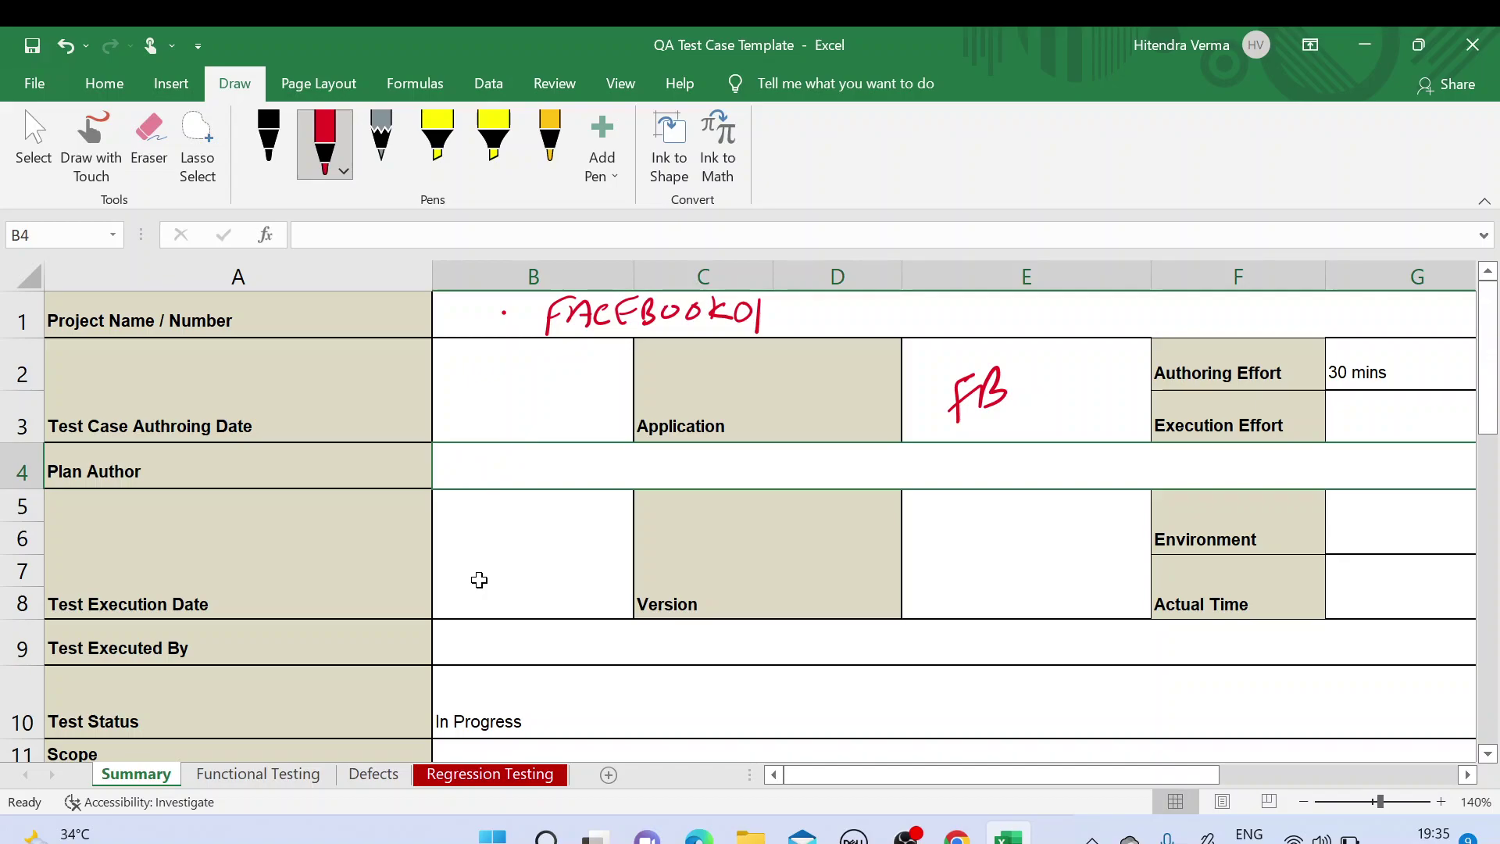
drag(459, 461, 483, 457)
mouse_move(475, 463)
mouse_down()
mouse_move(476, 484)
mouse_move(504, 478)
mouse_up()
drag(493, 468, 517, 478)
drag(506, 468, 544, 466)
drag(548, 454, 549, 478)
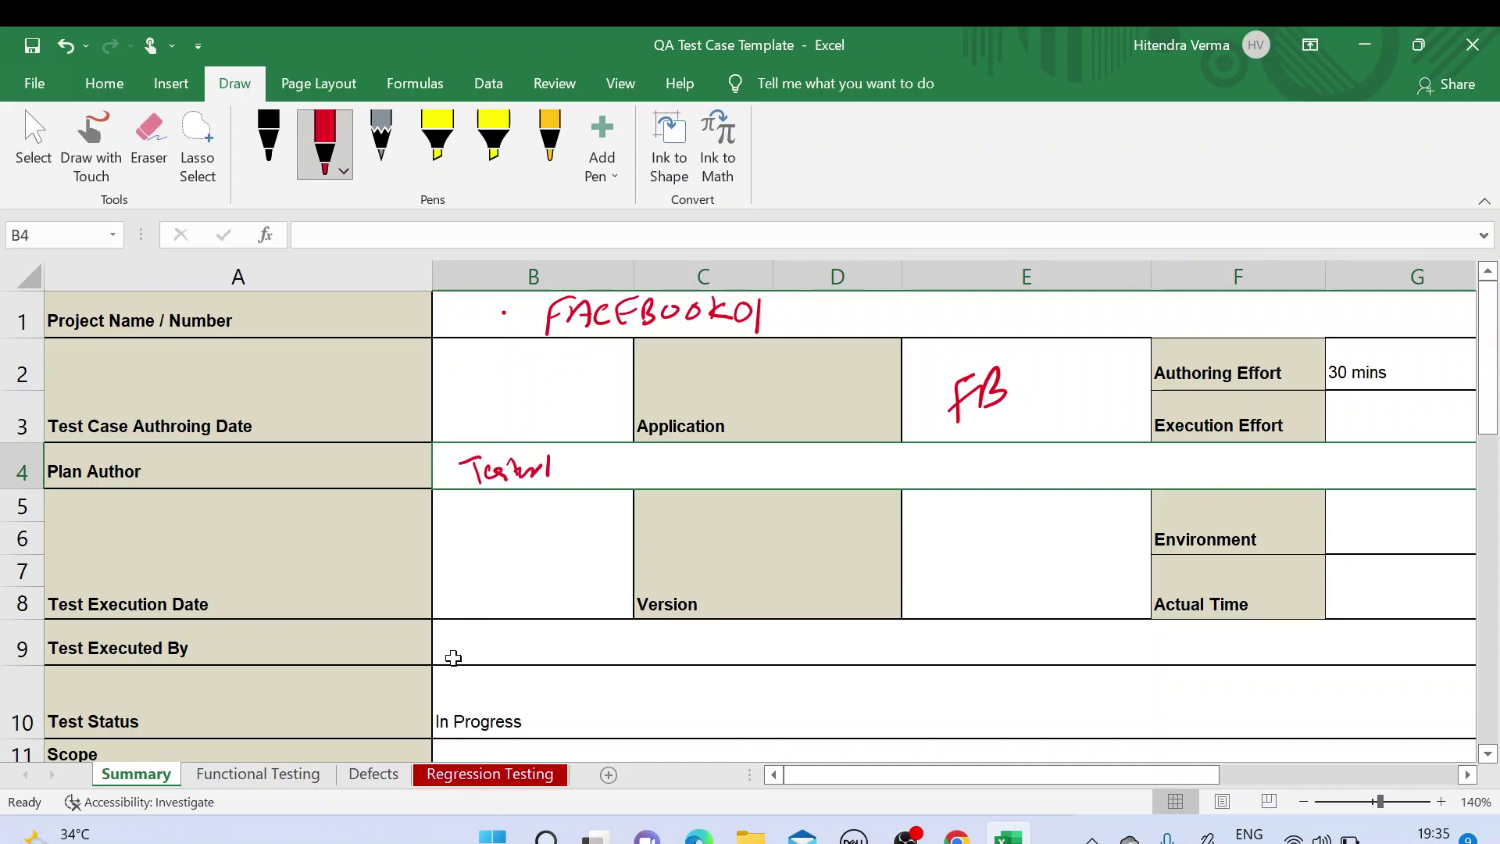
Step: Check the Test Execution Date and Version fields, and handwrite Test/Dev in red ink in the Environment field
click(226, 600)
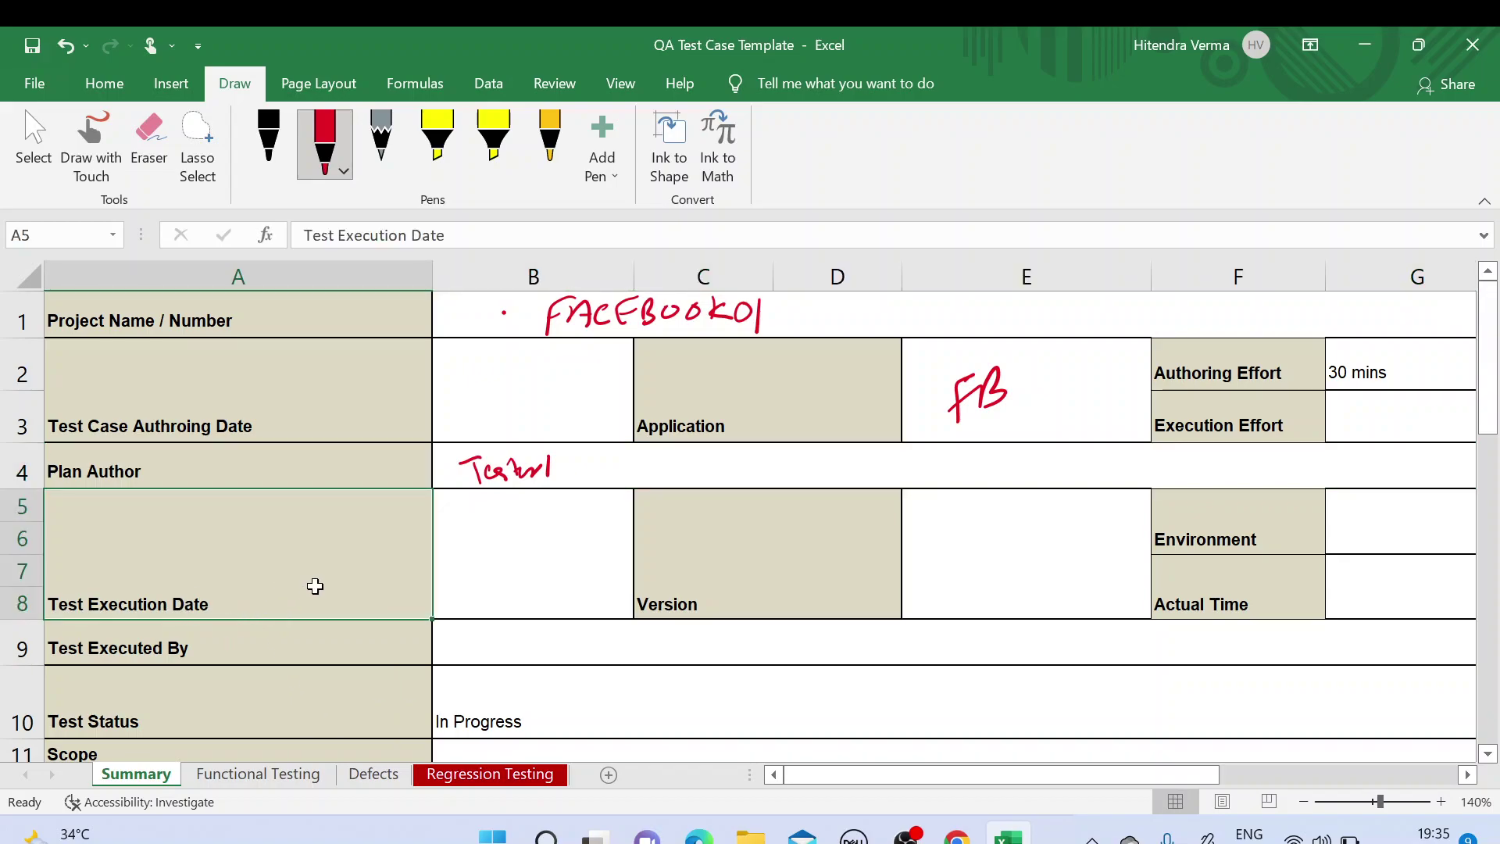
click(542, 564)
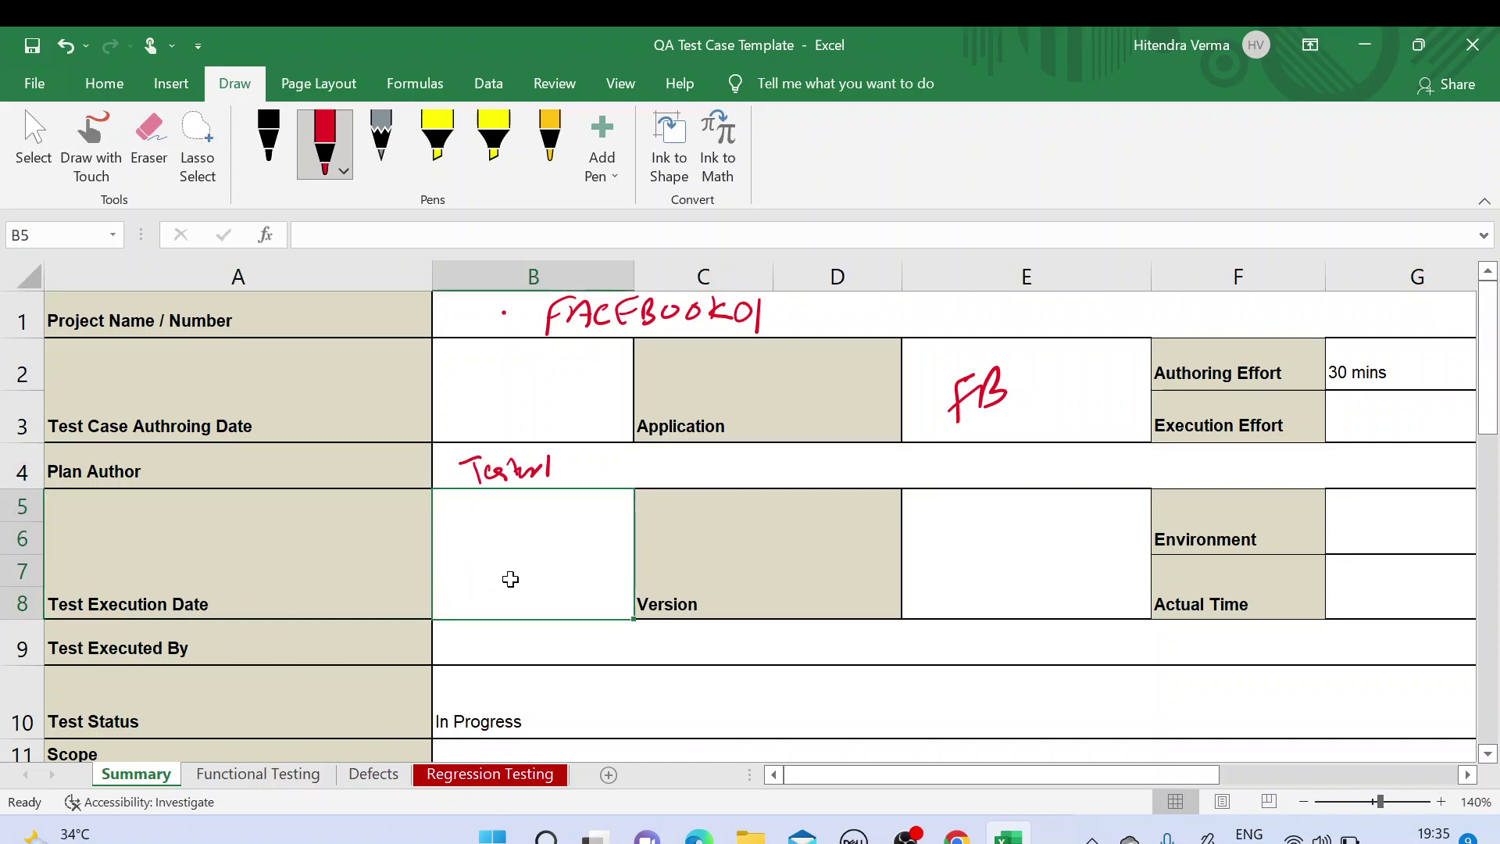
click(842, 551)
click(938, 529)
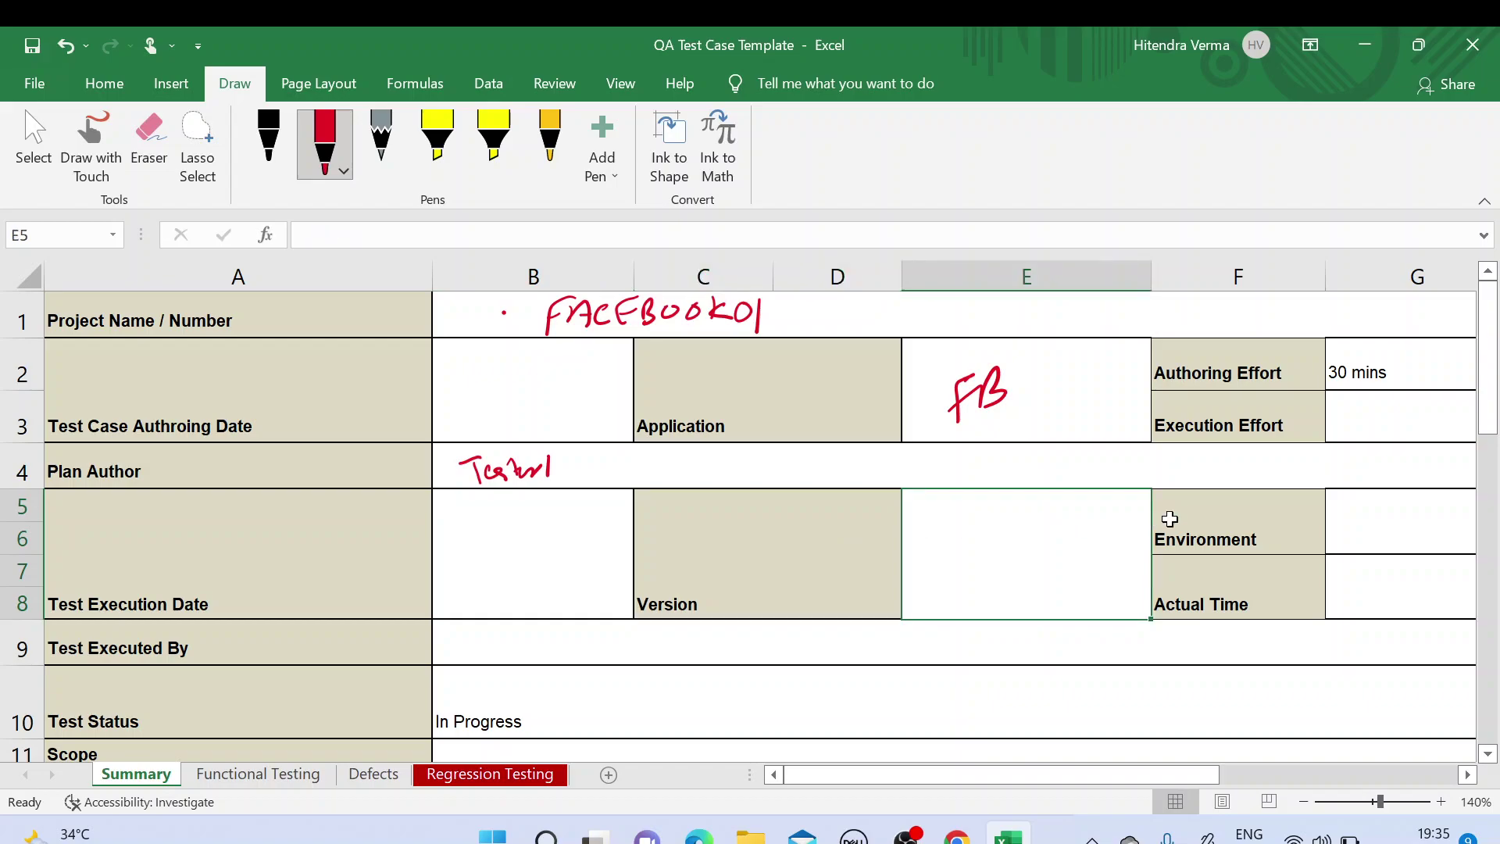
click(1219, 513)
click(1356, 510)
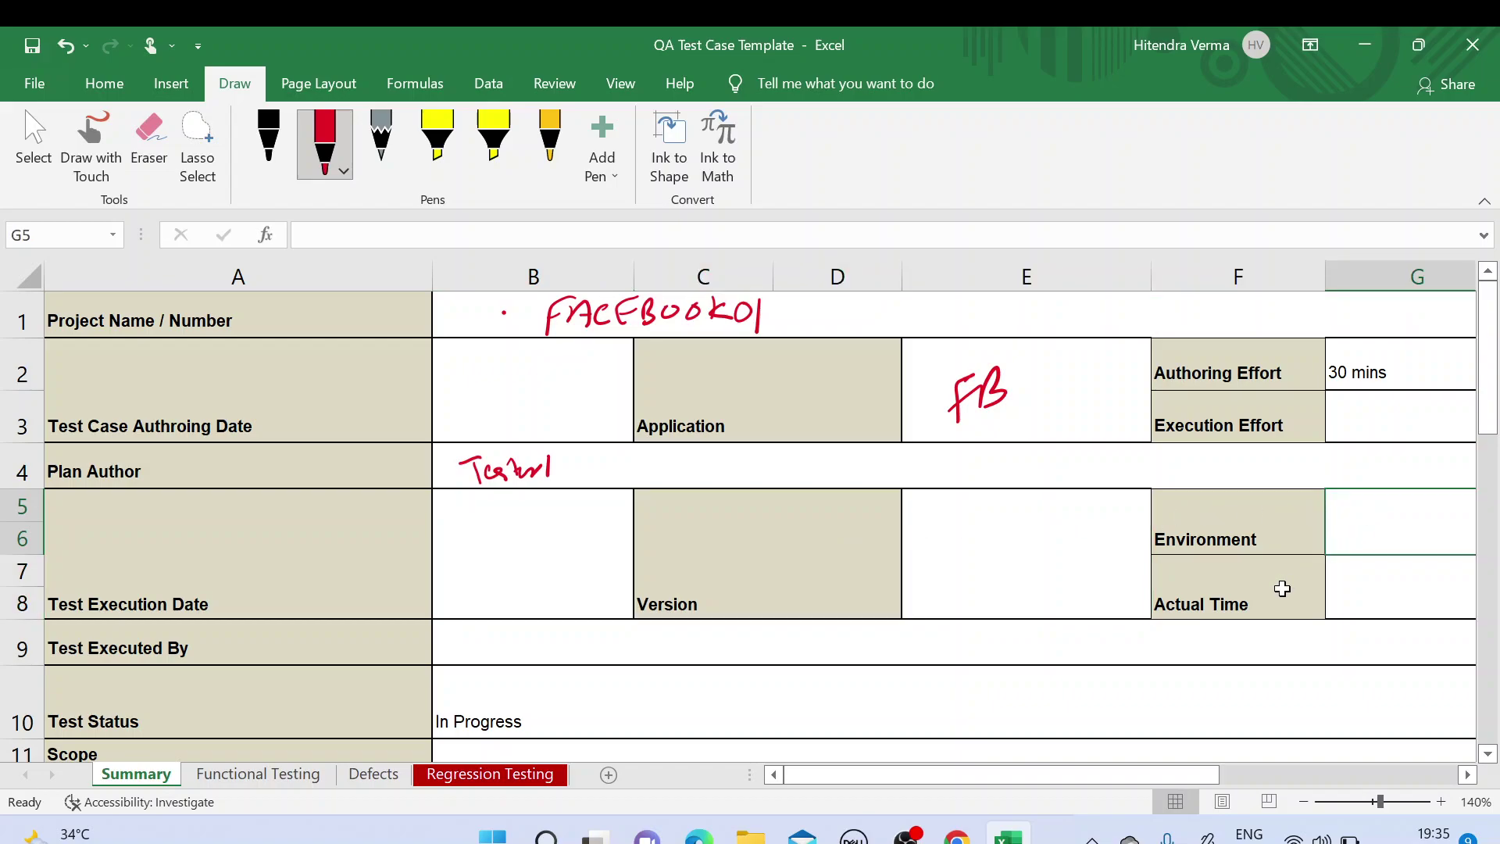
drag(1342, 508, 1360, 504)
mouse_move(1352, 504)
mouse_down()
mouse_move(1354, 531)
mouse_move(1383, 530)
mouse_up()
mouse_move(1393, 504)
mouse_down()
mouse_move(1394, 525)
mouse_move(1411, 509)
mouse_up()
mouse_move(1424, 499)
mouse_down()
mouse_move(1409, 539)
mouse_move(1458, 538)
mouse_move(1471, 515)
mouse_move(1445, 524)
mouse_up()
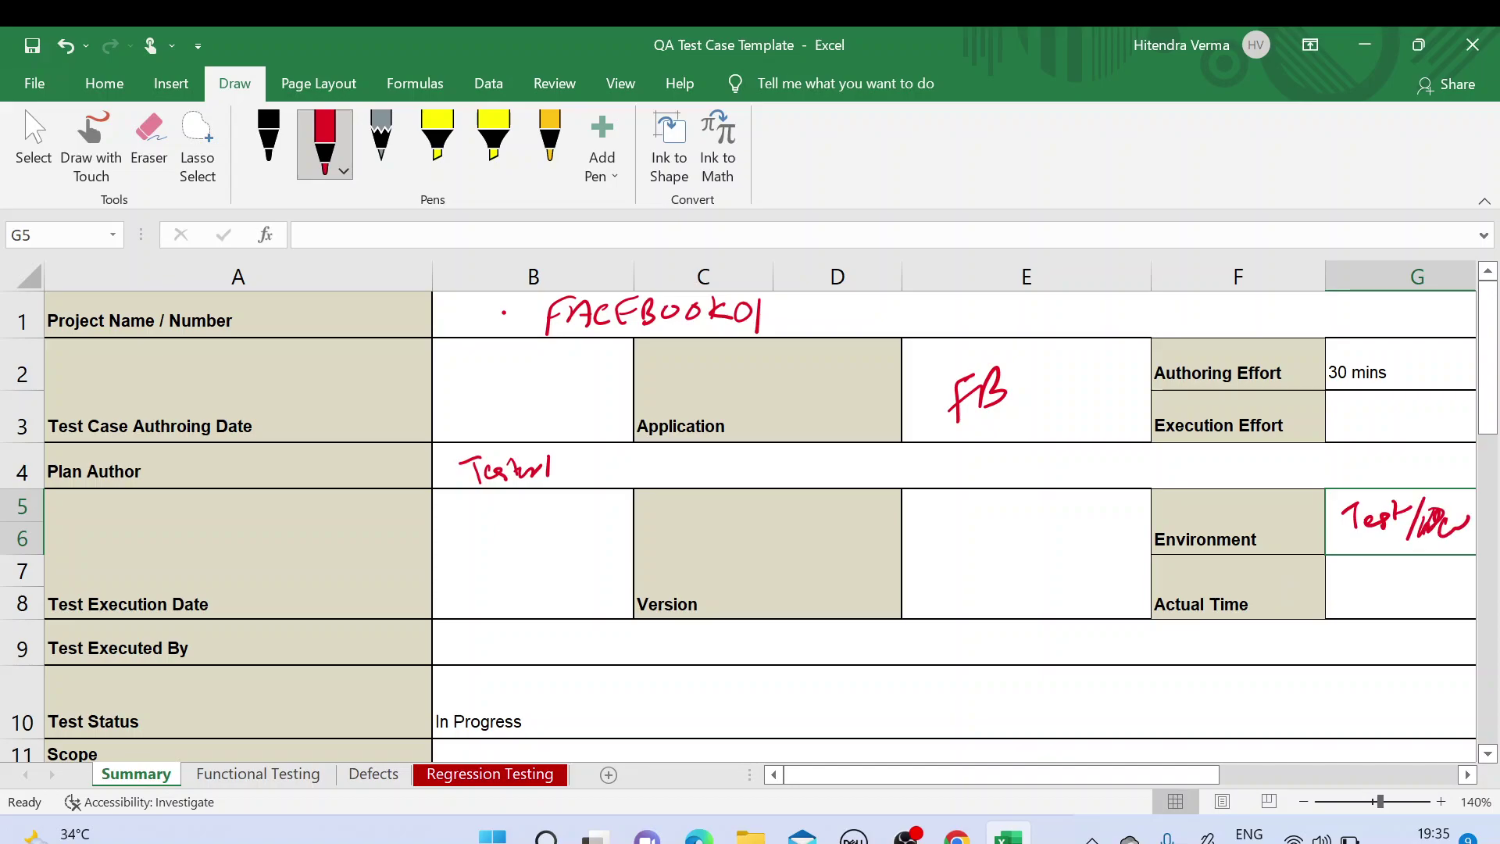
Step: Check the Actual Time and Test Execution Date fields, and handwrite Tester2 in red ink in the Test Executed By field
click(1292, 565)
click(1359, 576)
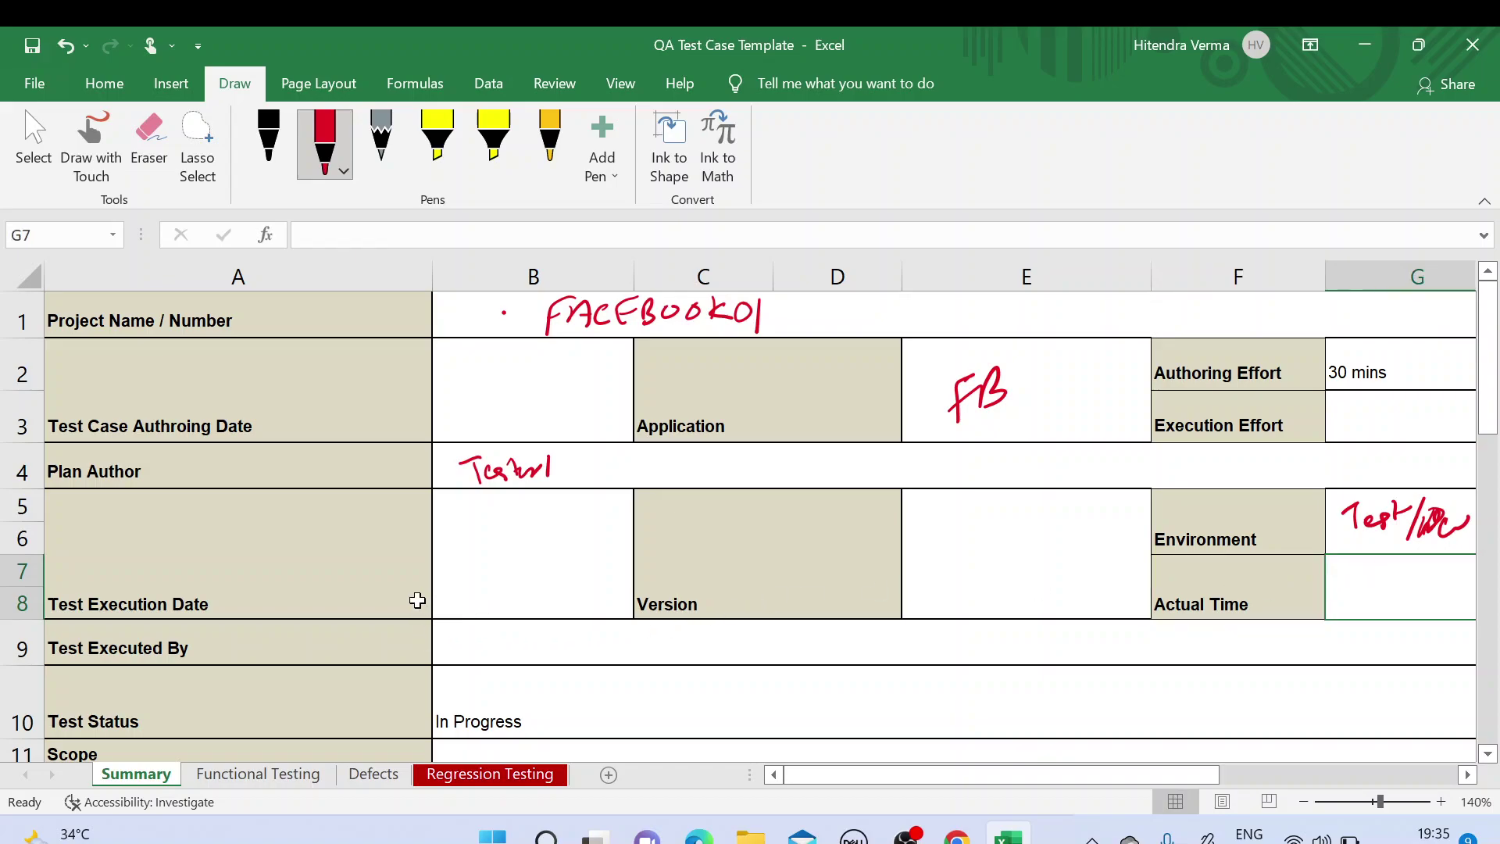
click(383, 576)
click(450, 560)
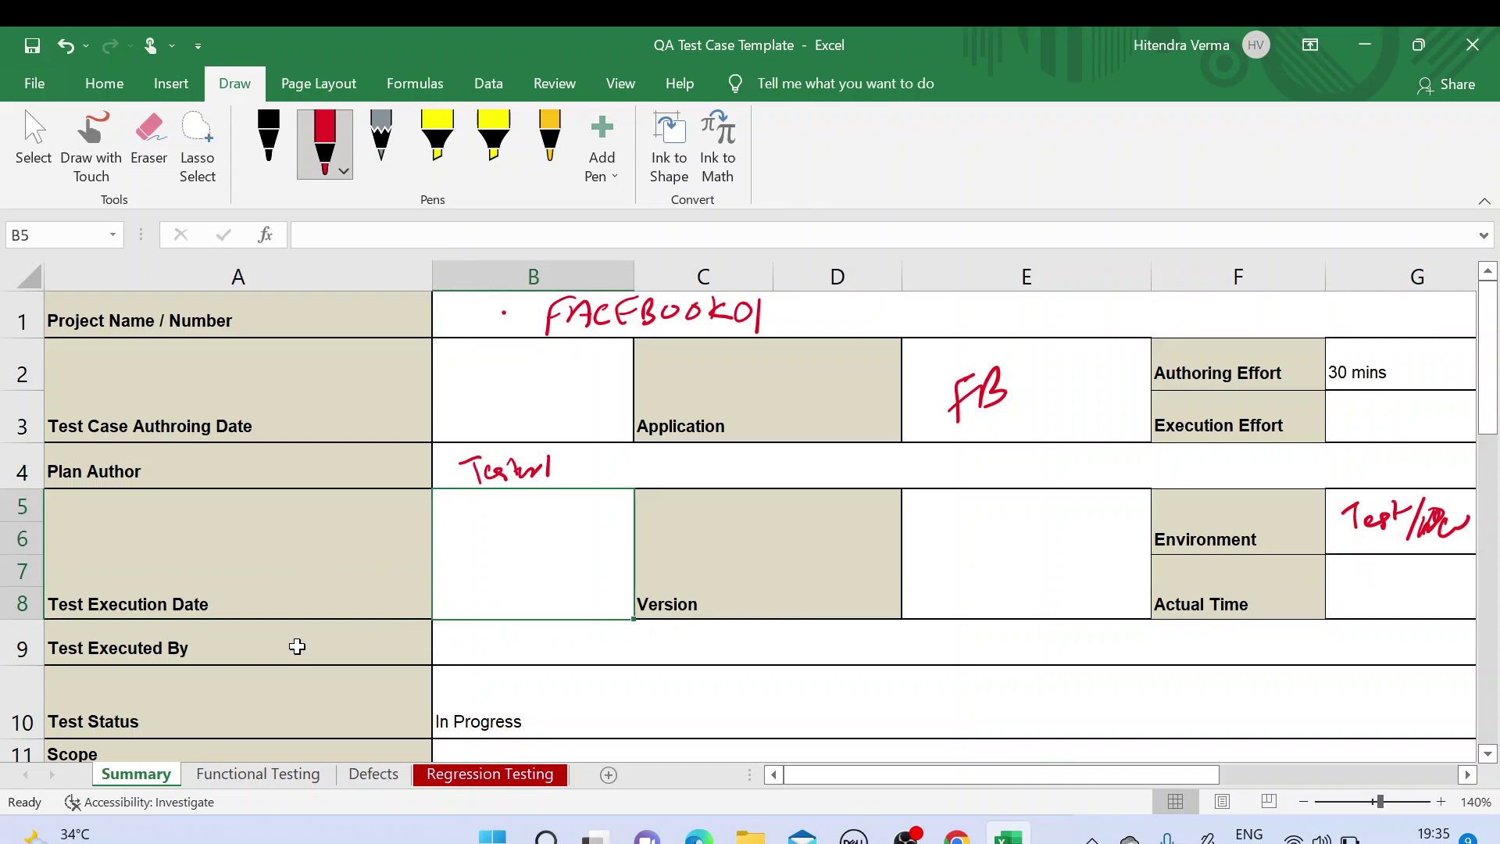
click(229, 647)
click(519, 637)
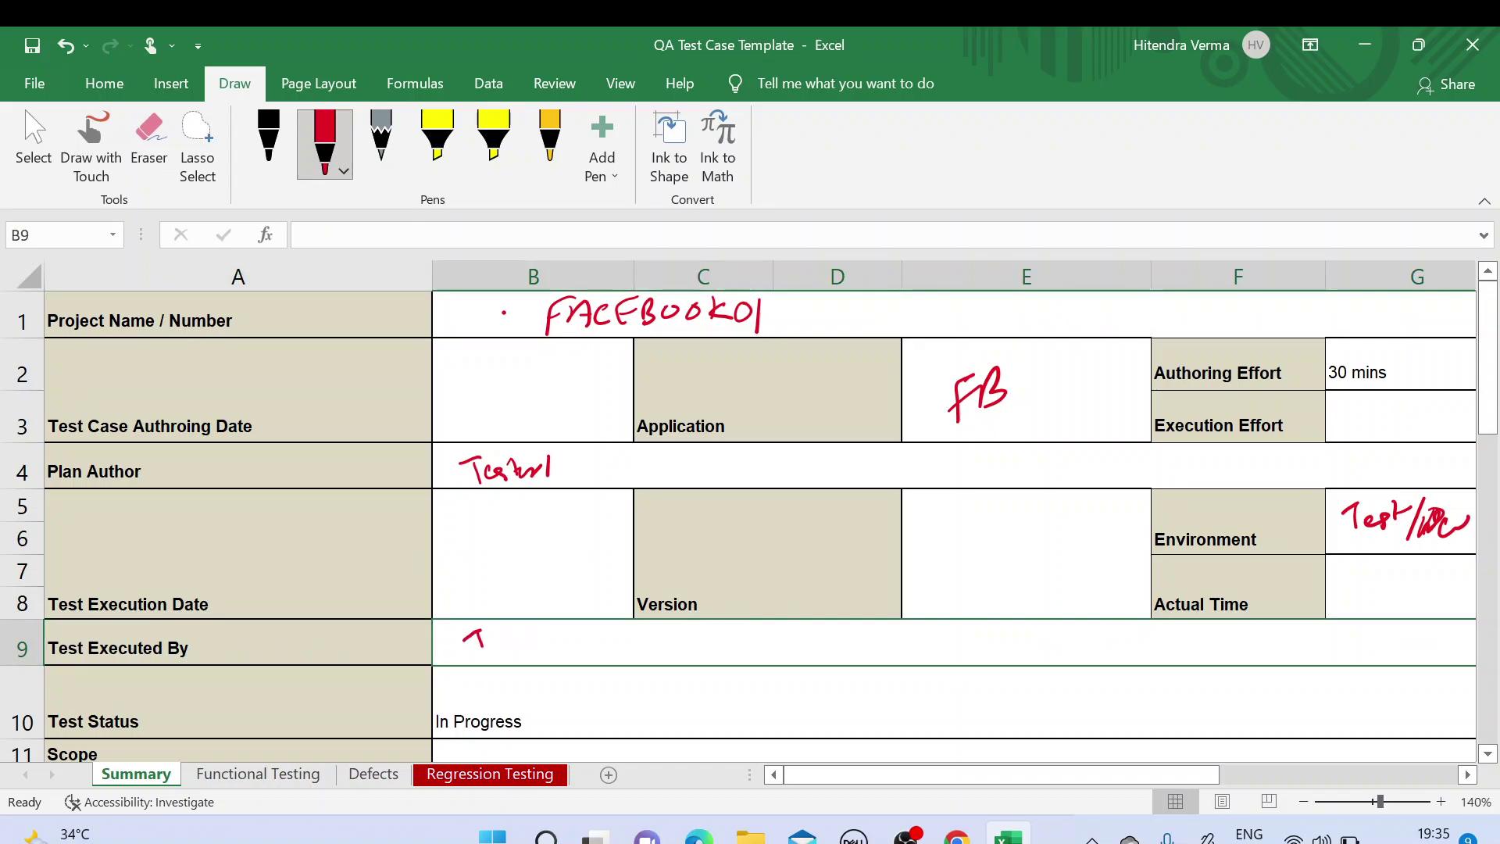
drag(523, 634, 541, 634)
click(553, 633)
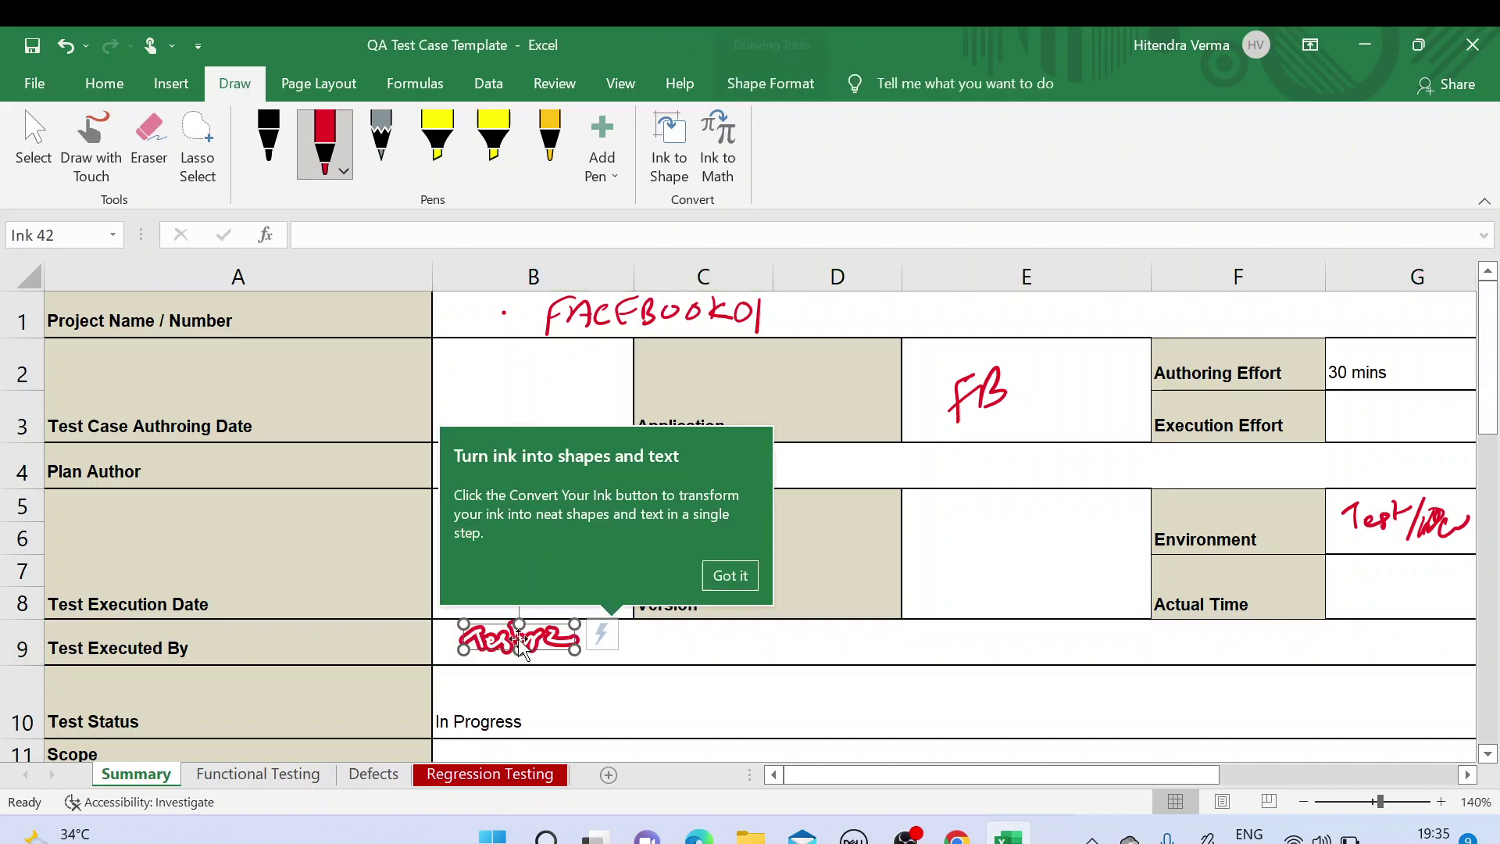
Step: Check the Test Executed By, Test Status and Scope fields on the Summary sheet
click(420, 637)
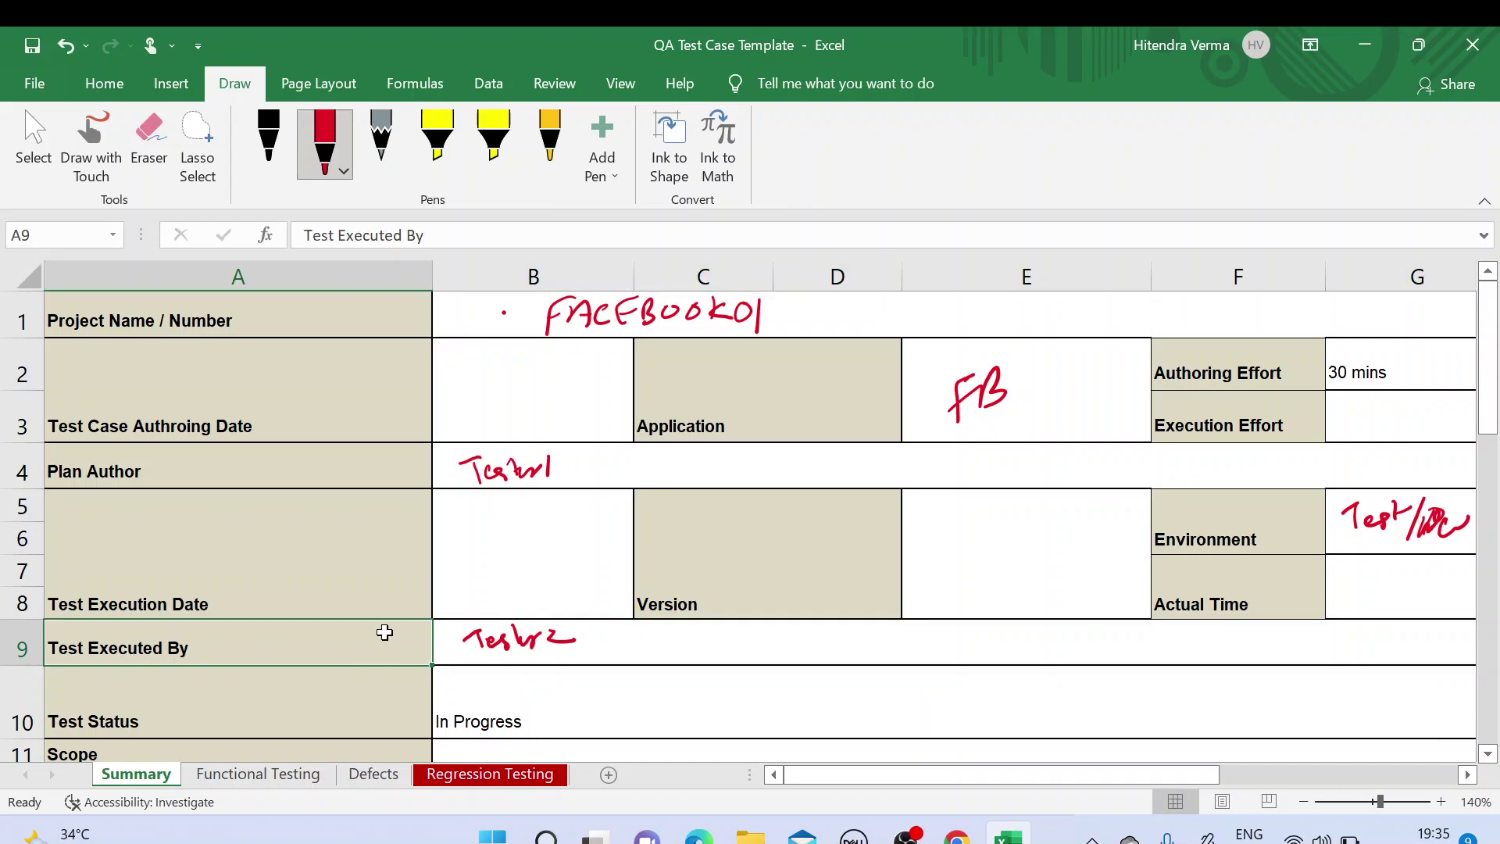
key(Down)
key(Down)
key(Down)
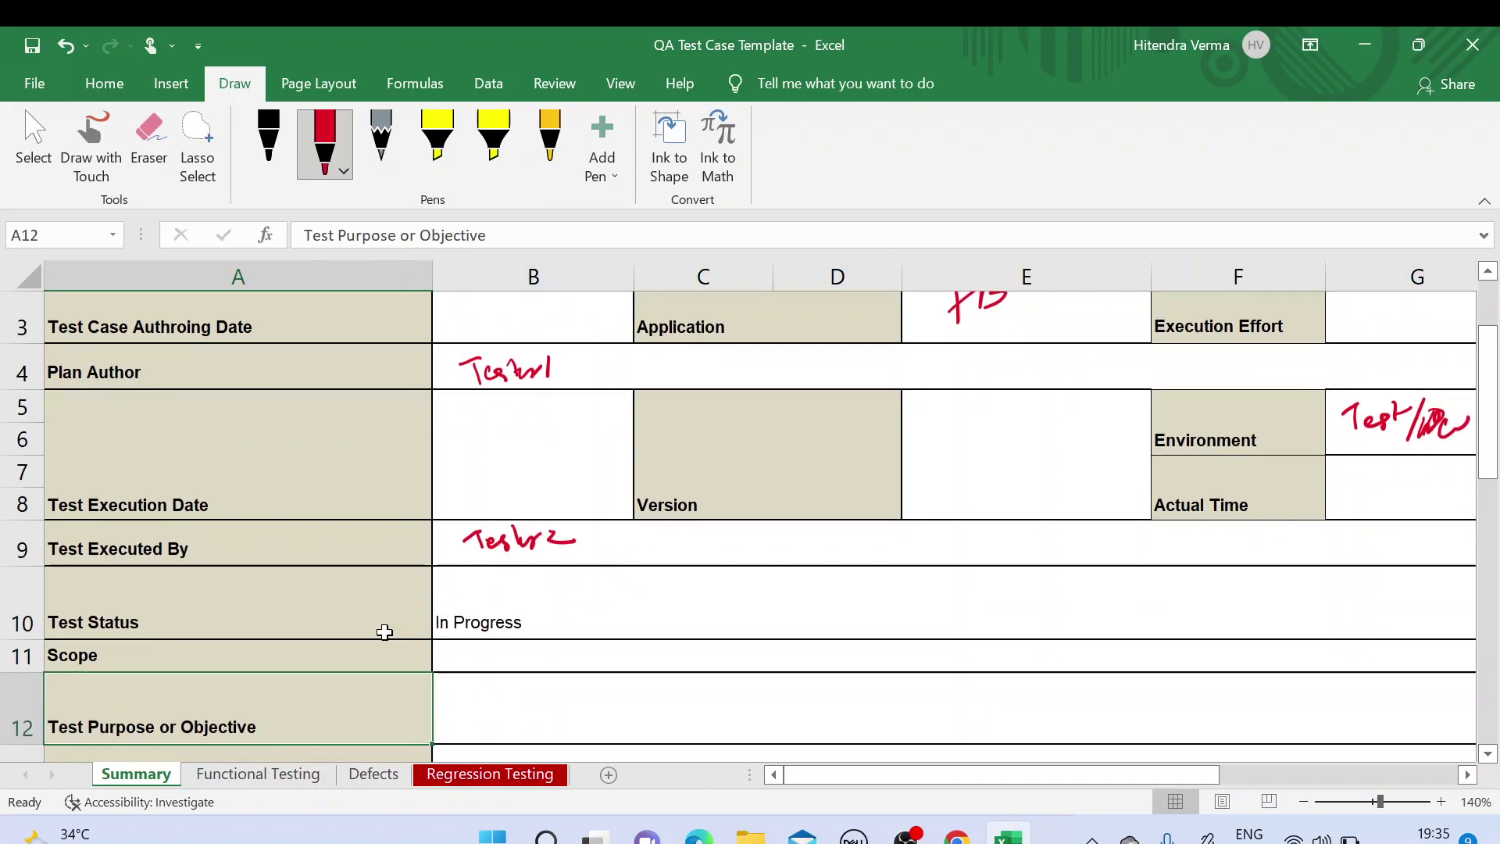
click(297, 611)
click(462, 613)
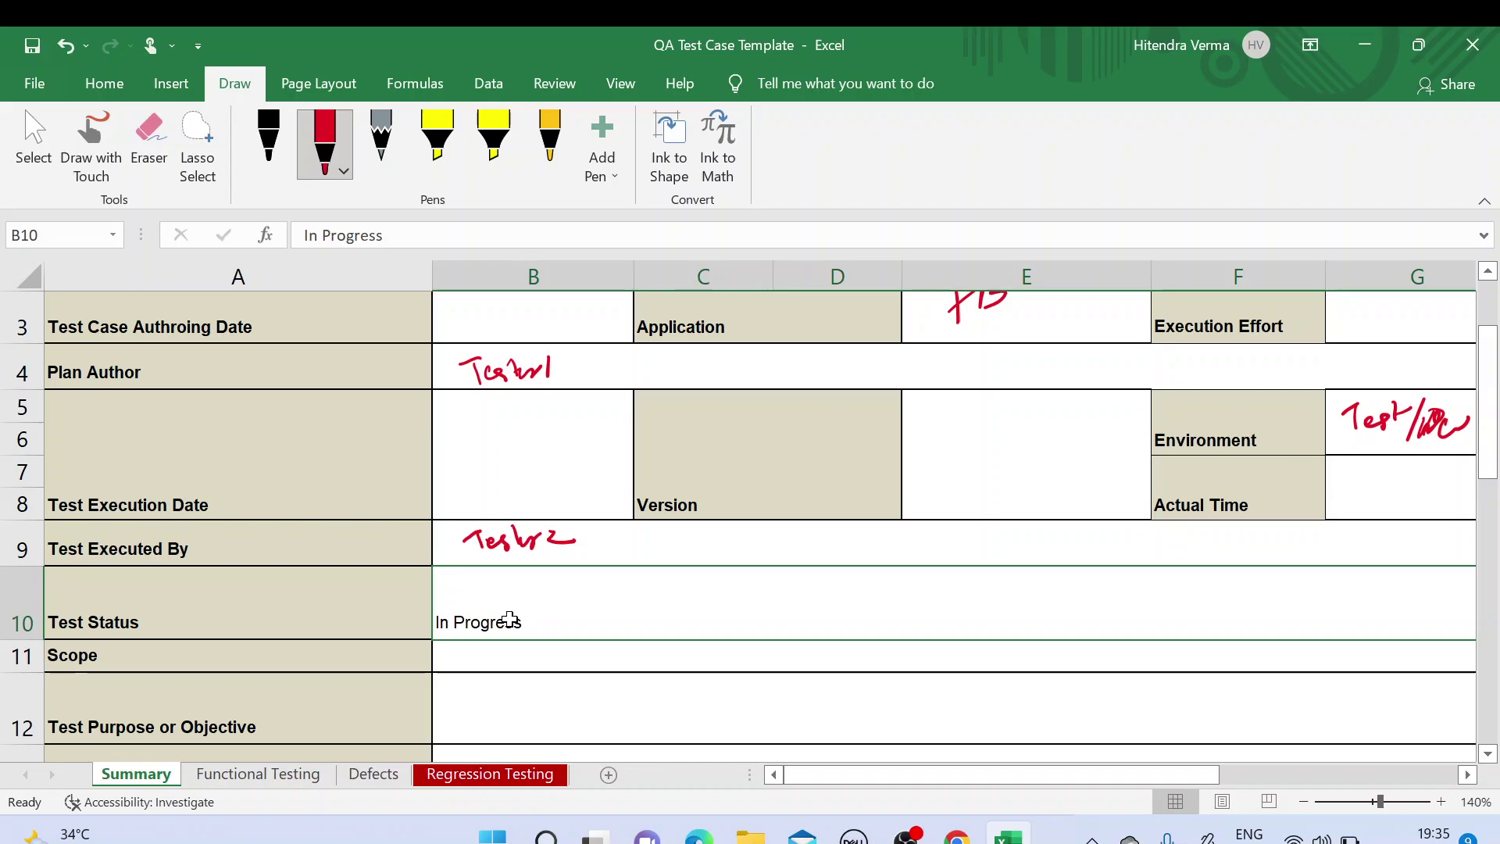
click(292, 654)
click(475, 654)
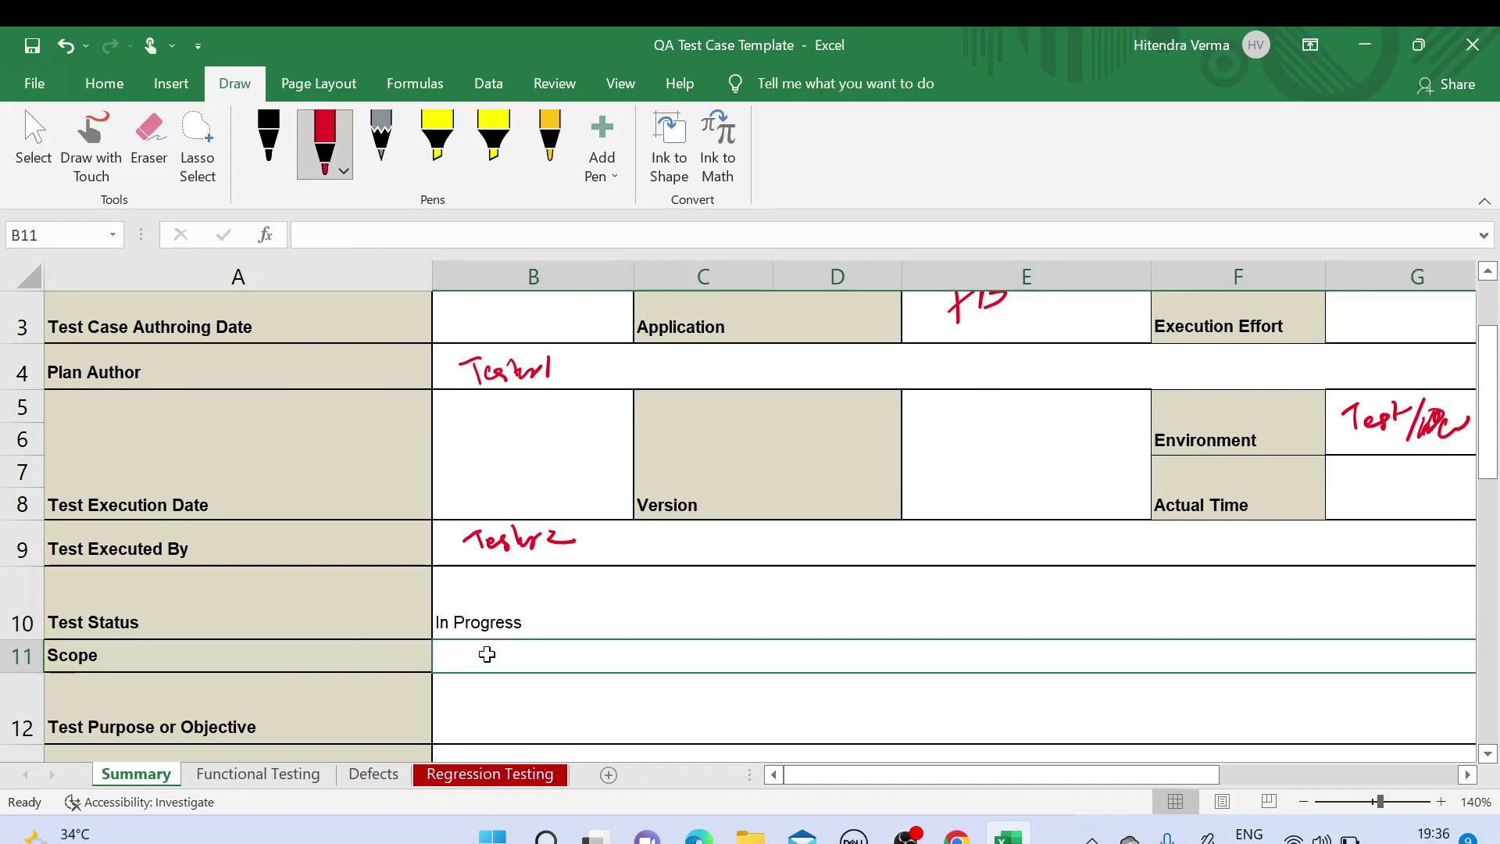
Step: Check the Test Purpose or Objective and the Set Up Requirements or Considerations fields
scroll(487, 654, down, 1)
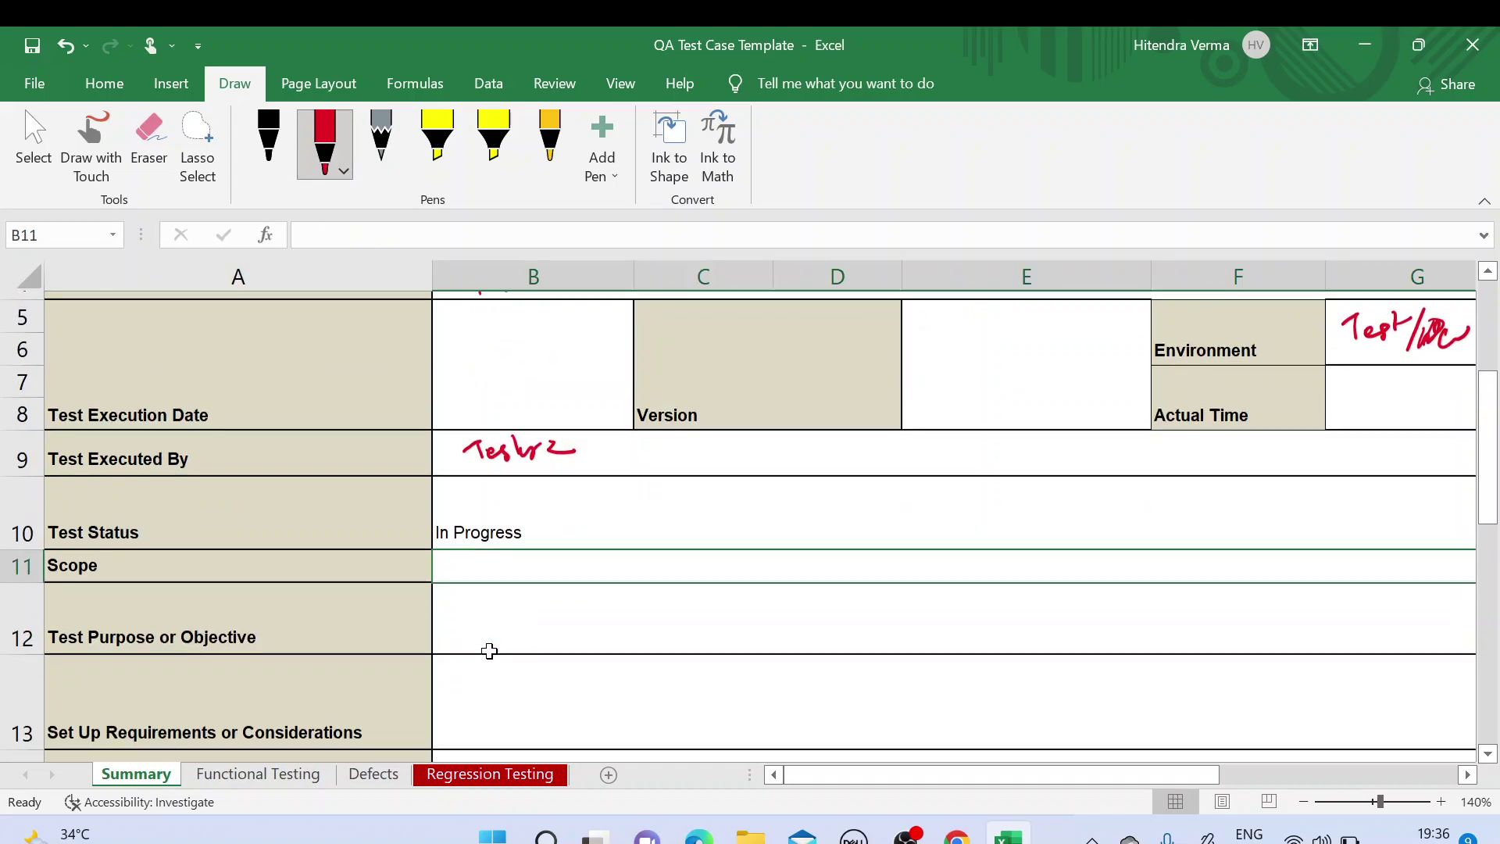
click(391, 575)
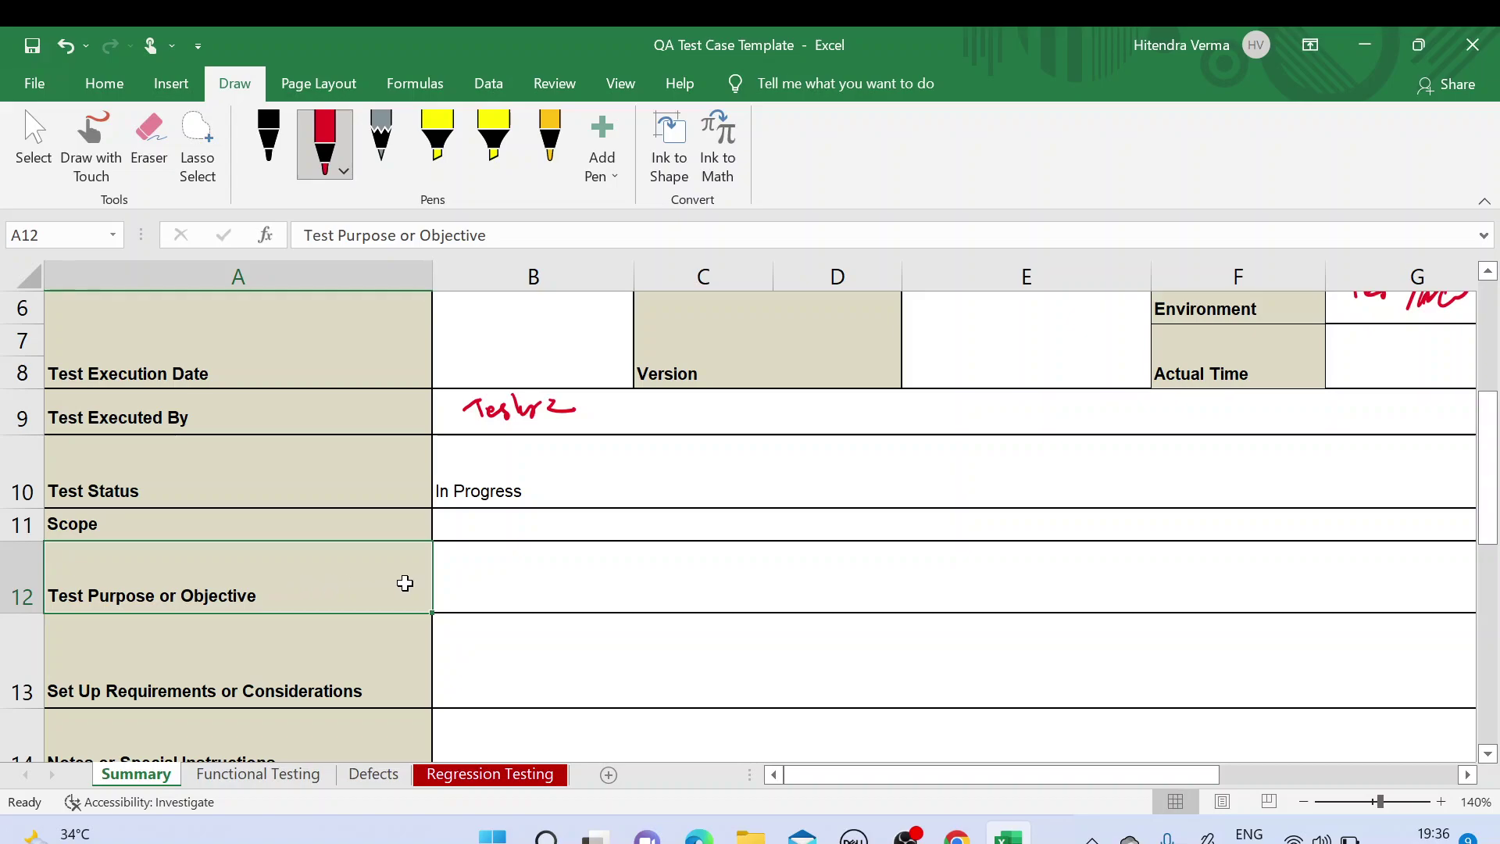
click(455, 584)
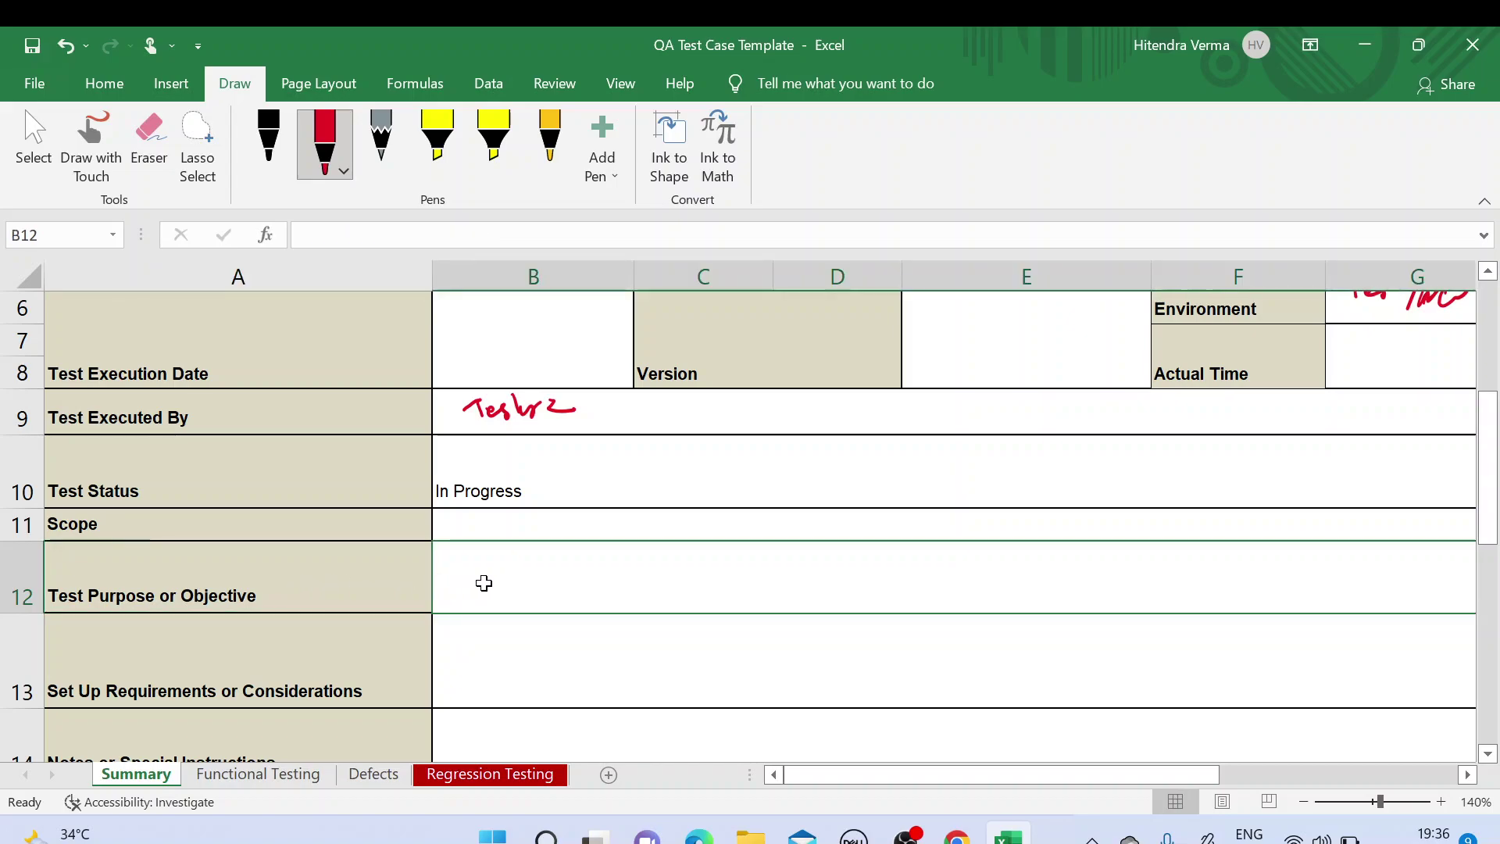
click(313, 686)
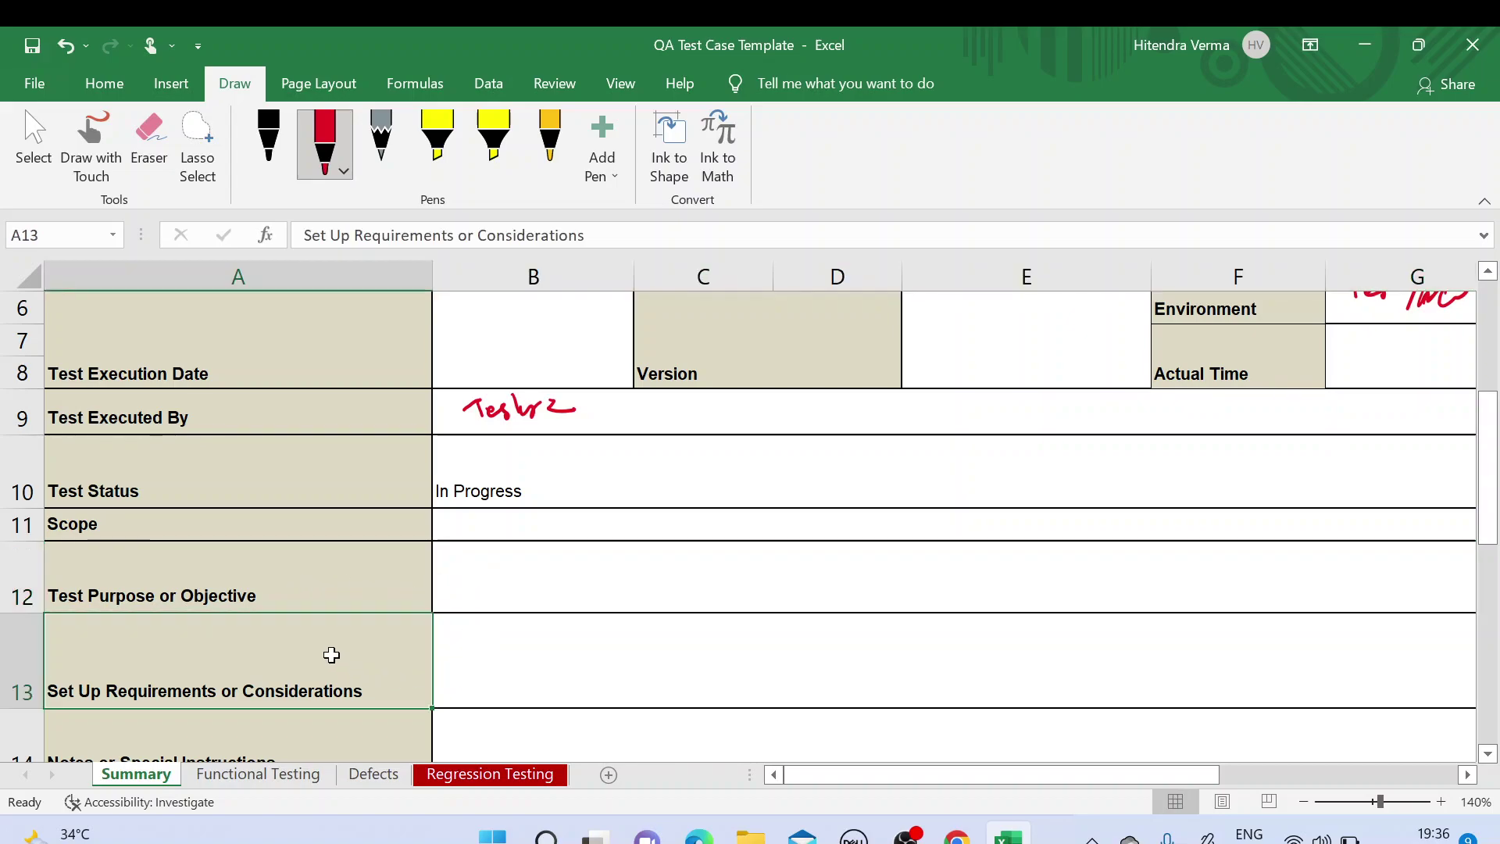
click(459, 687)
scroll(516, 625, down, 1)
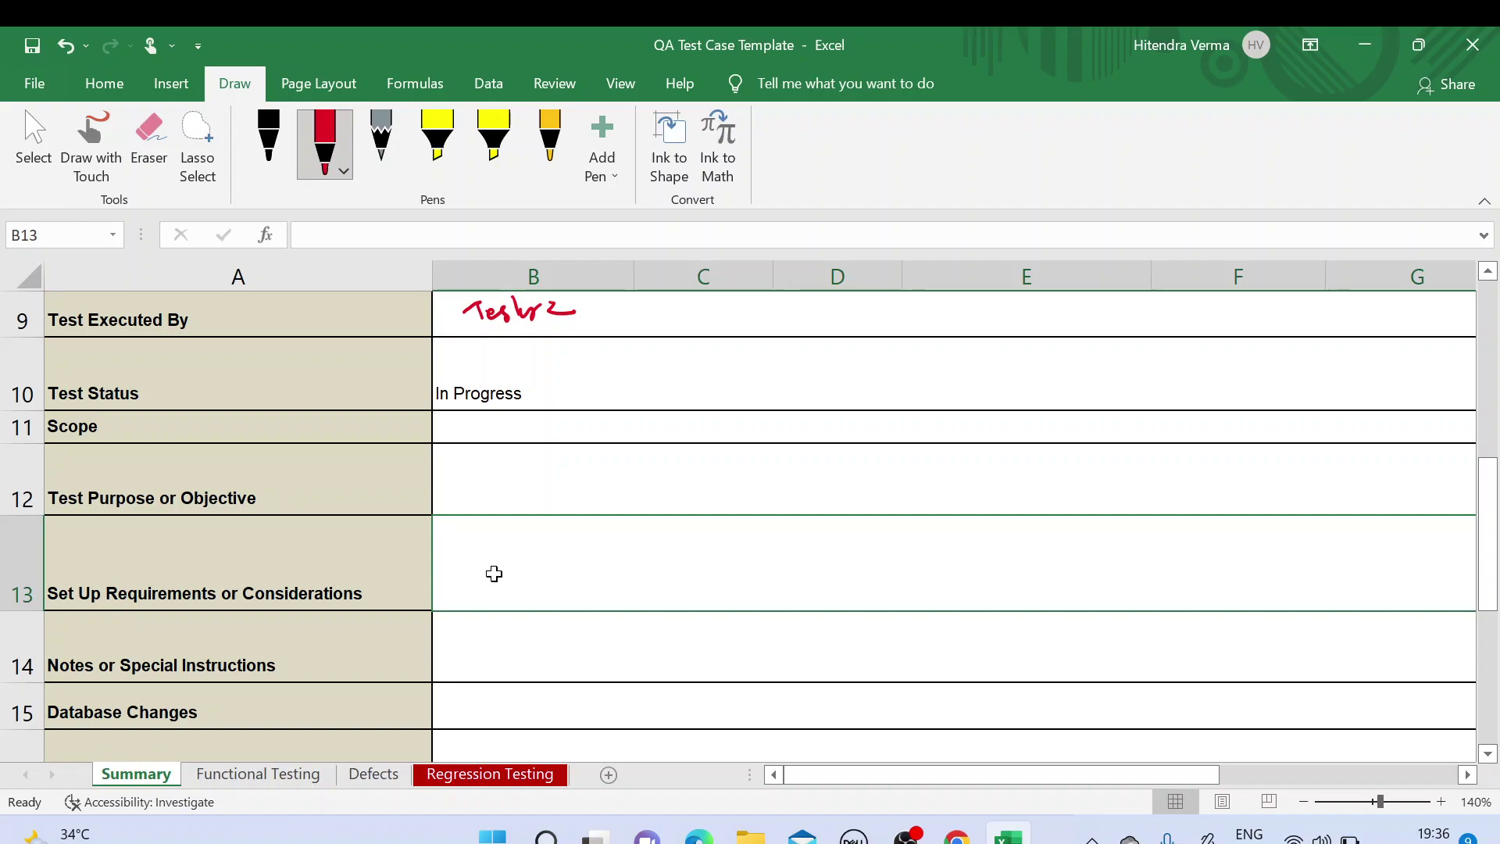
Step: Check the Notes or Special Instructions, Database Changes and Hardware or Network fields
click(339, 637)
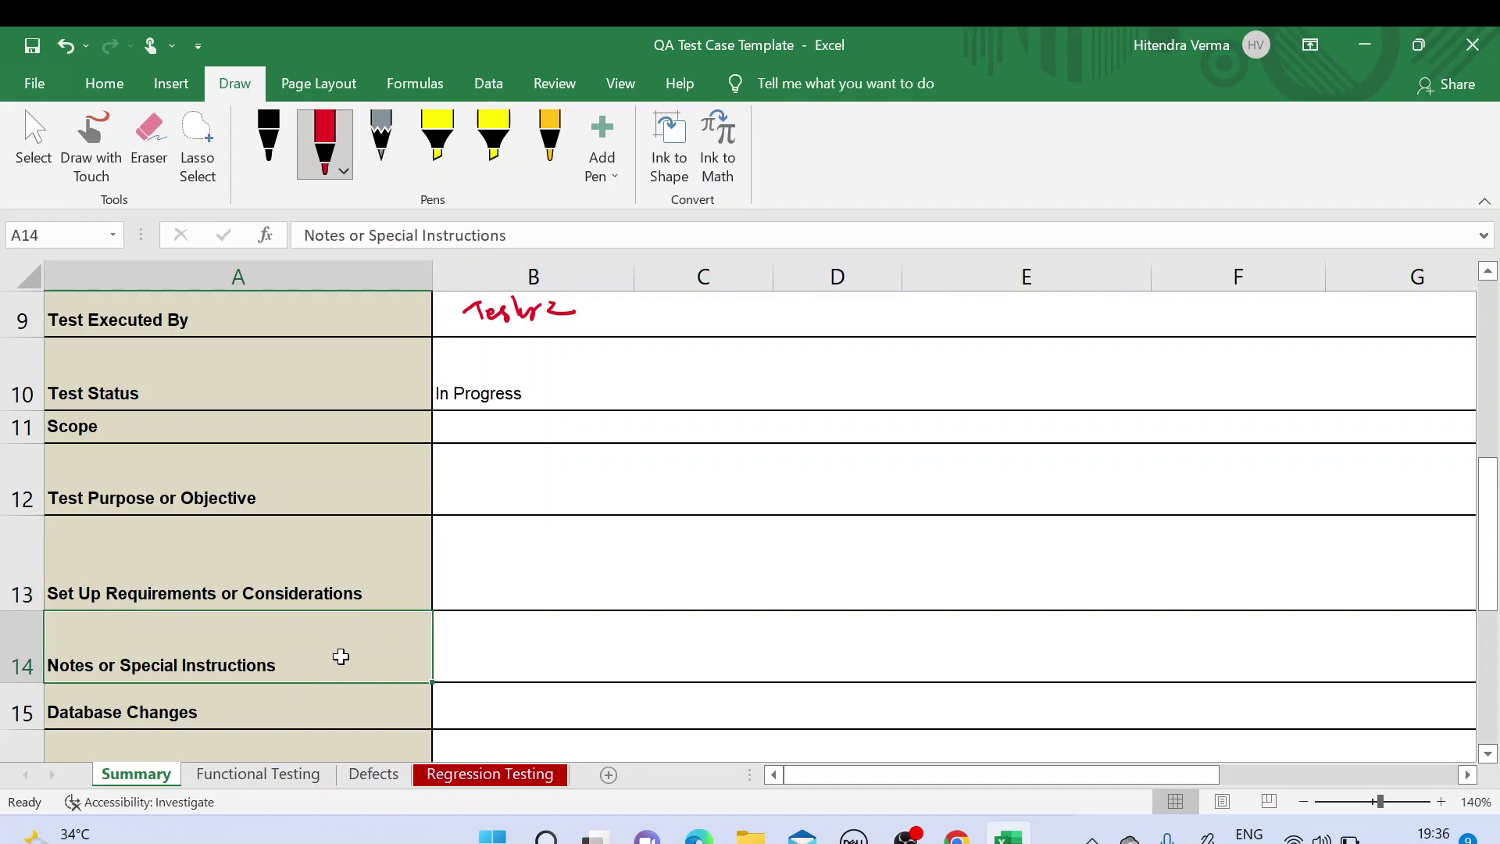
click(485, 638)
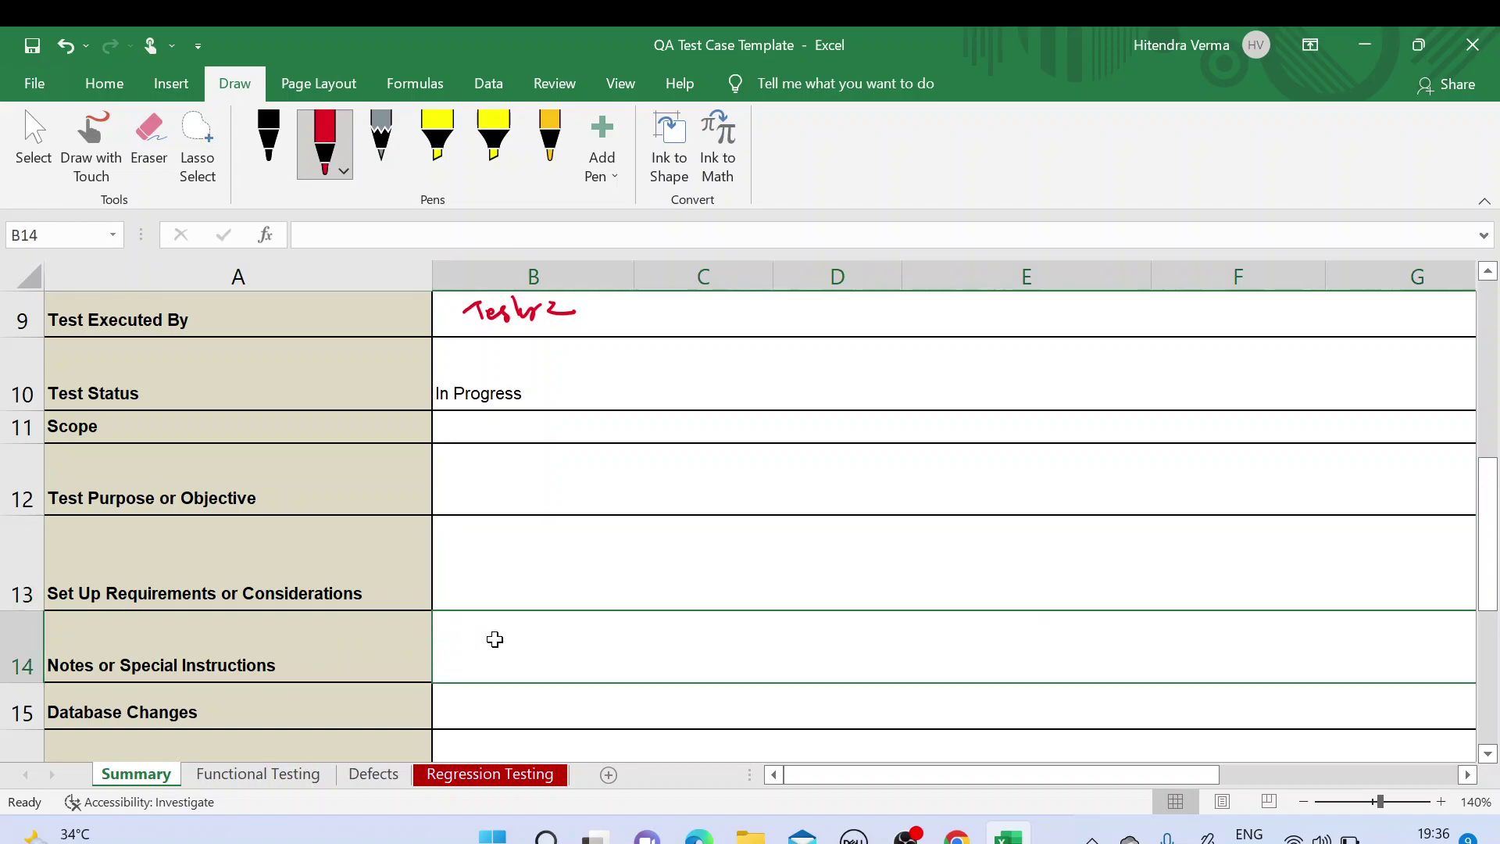
scroll(495, 643, down, 2)
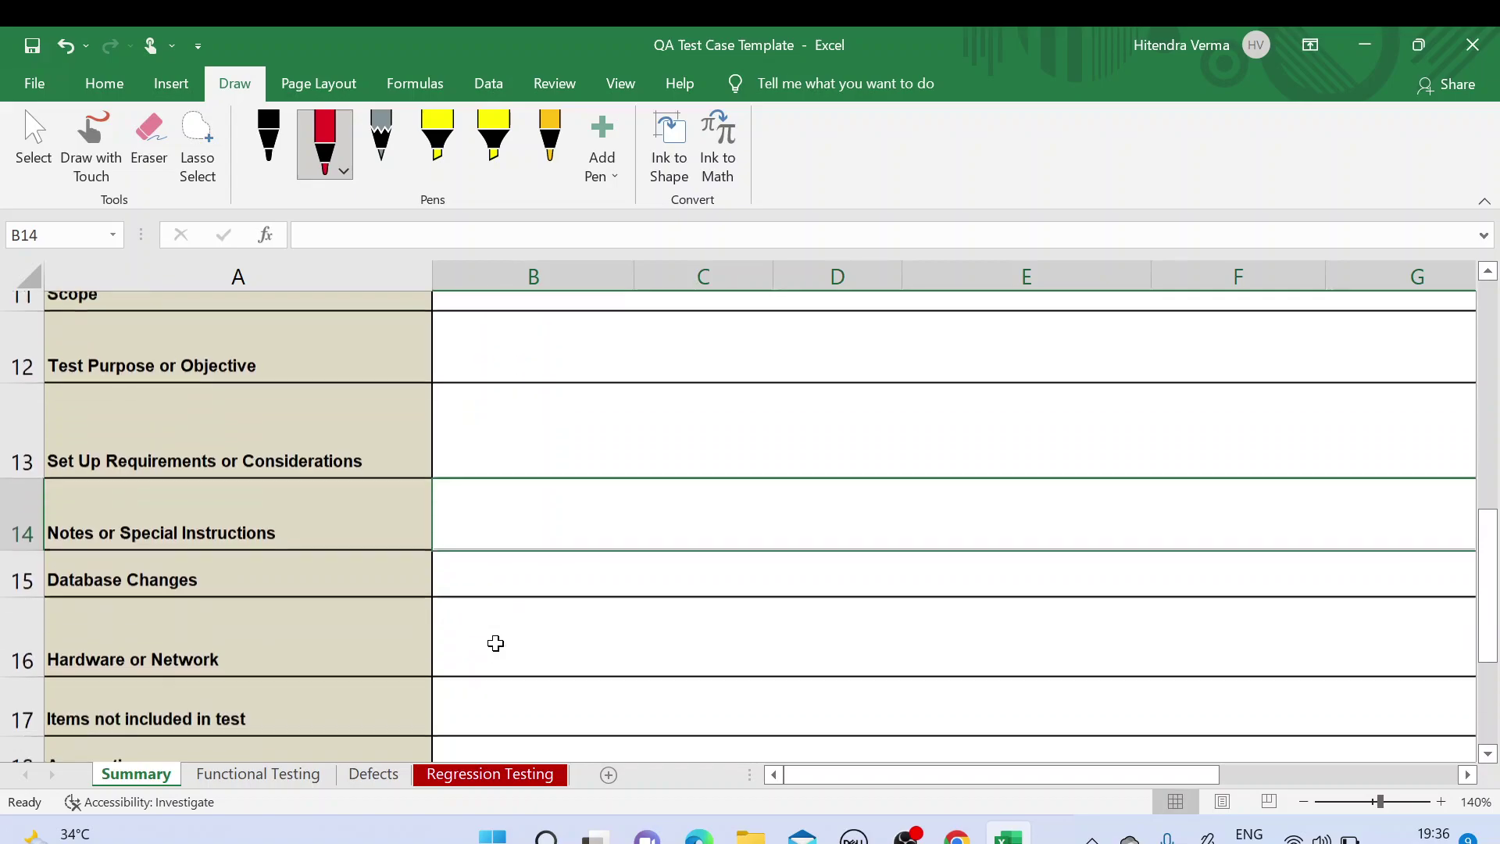
click(482, 550)
click(401, 626)
click(493, 616)
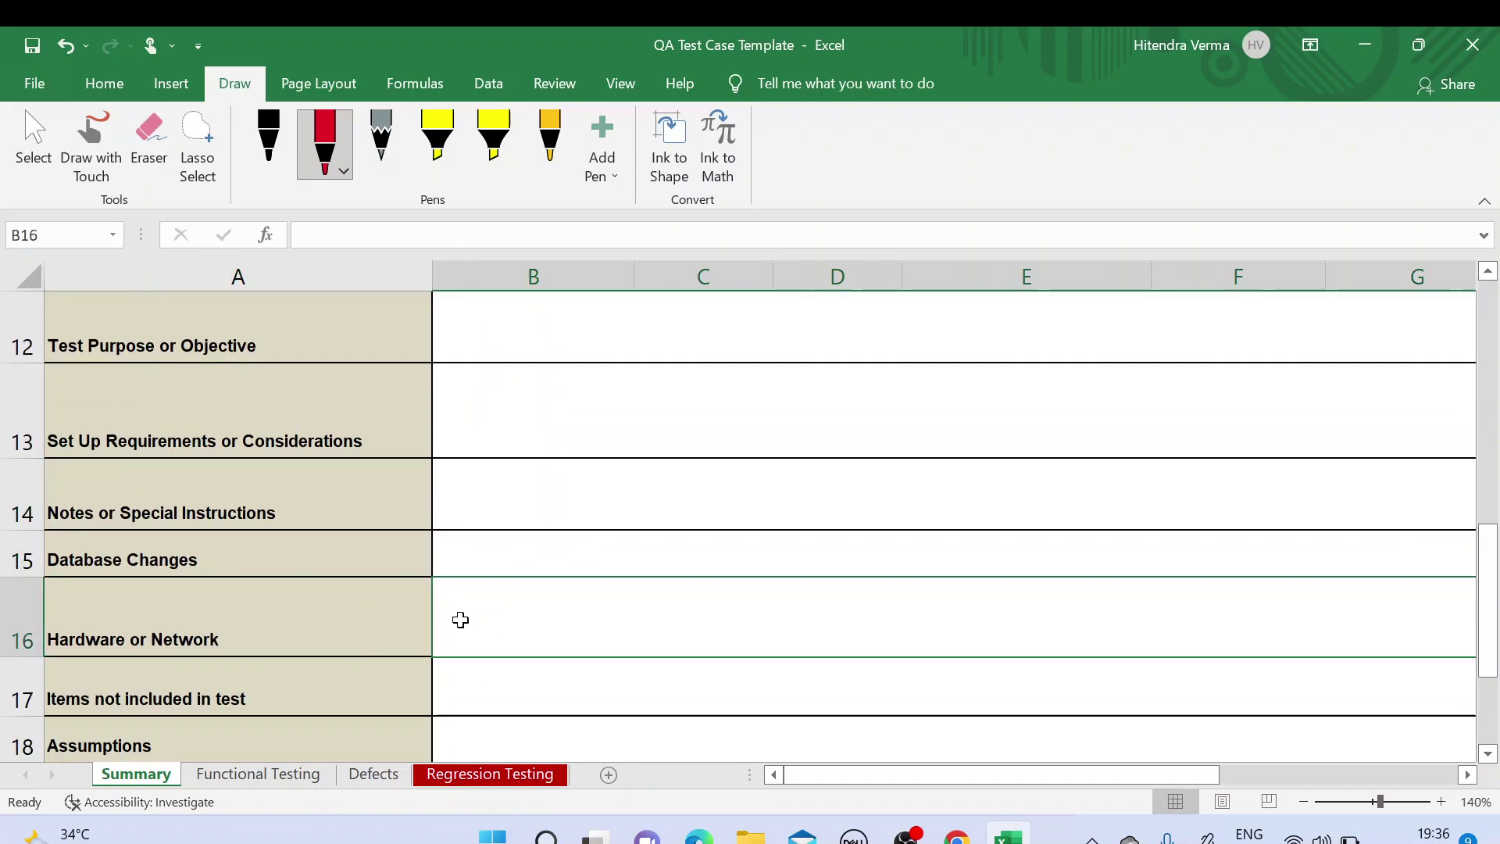
Step: Check the Items not included in test and Assumptions fields
click(331, 687)
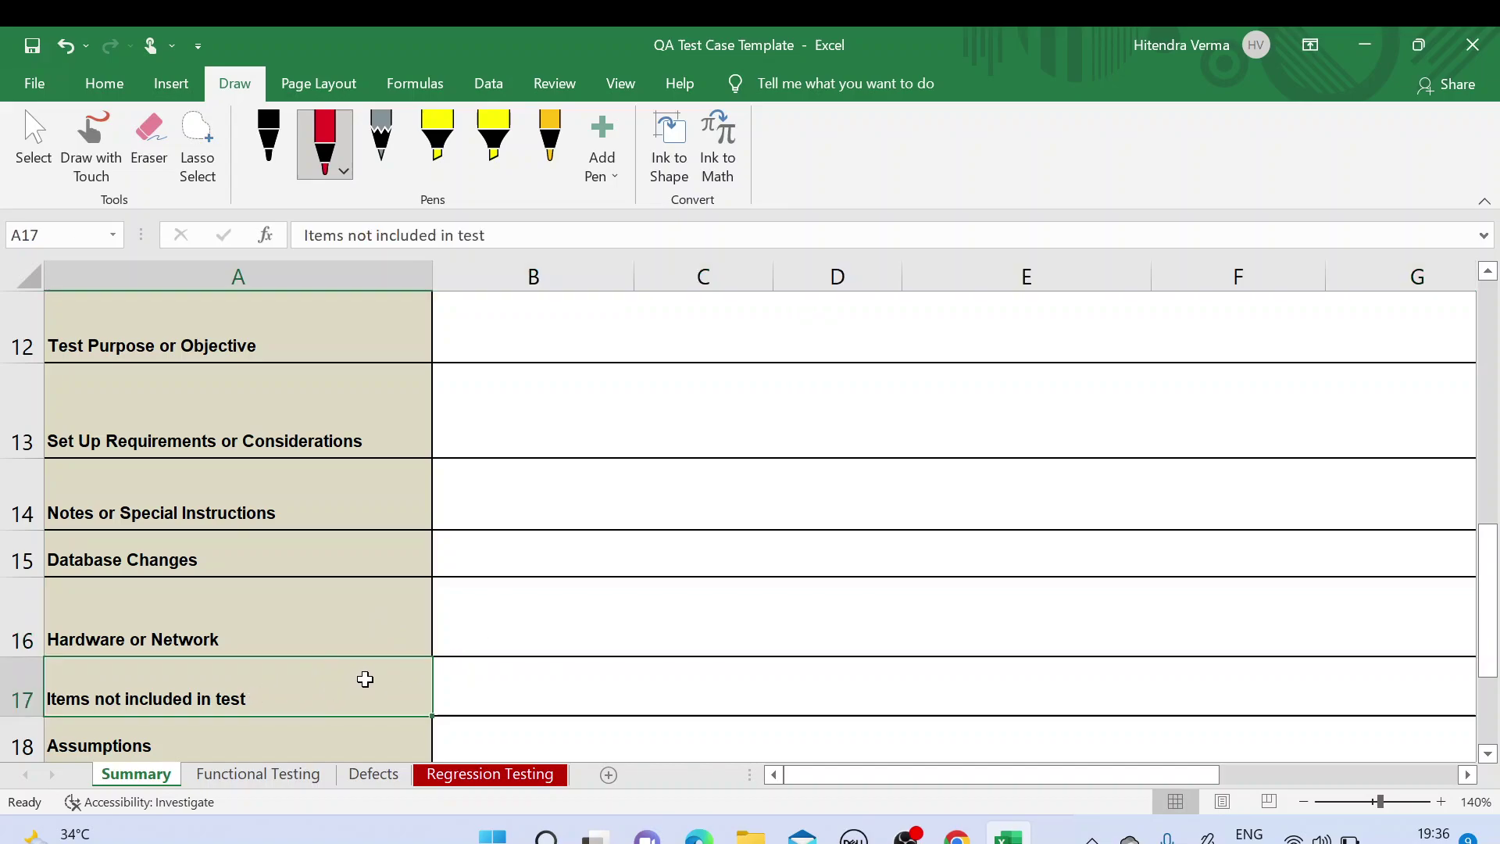
scroll(361, 680, down, 1)
click(463, 452)
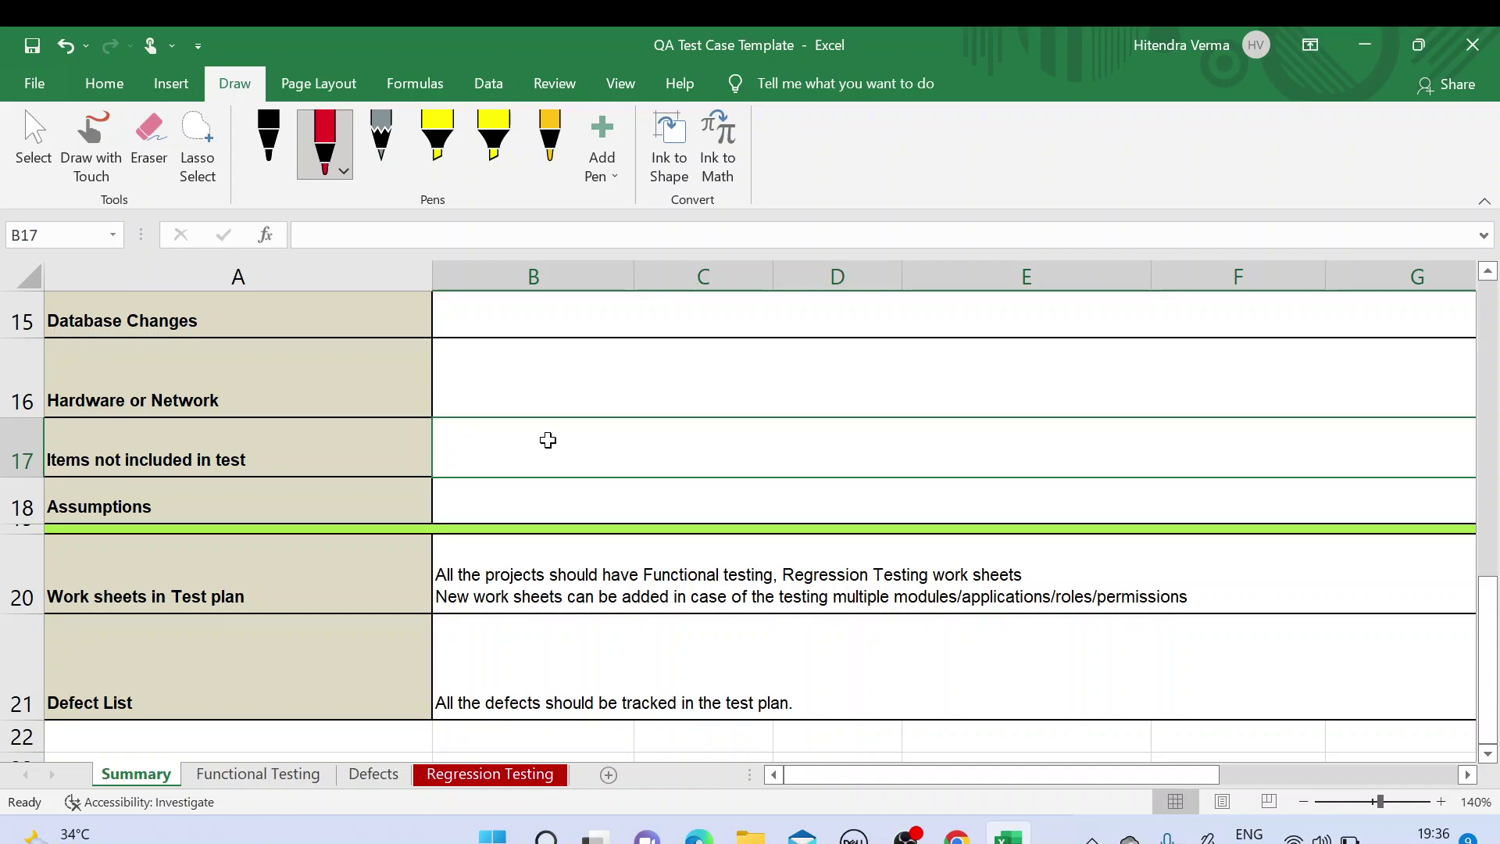
click(271, 445)
click(574, 439)
click(534, 510)
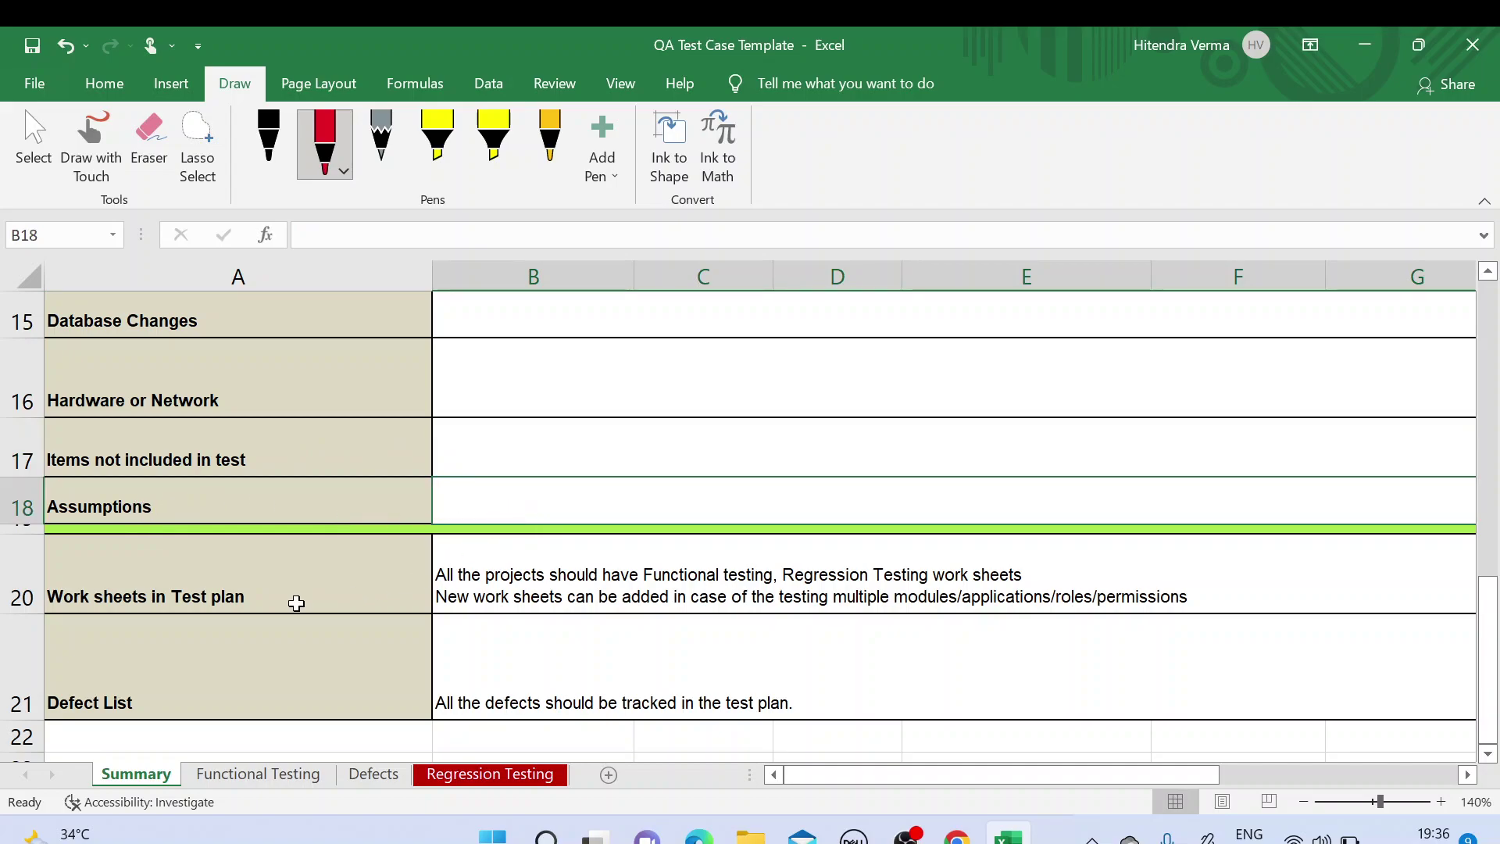
Step: Check the Work sheets in Test plan field and review the whole Summary sheet from Project Name / Number down to Defect List
click(229, 597)
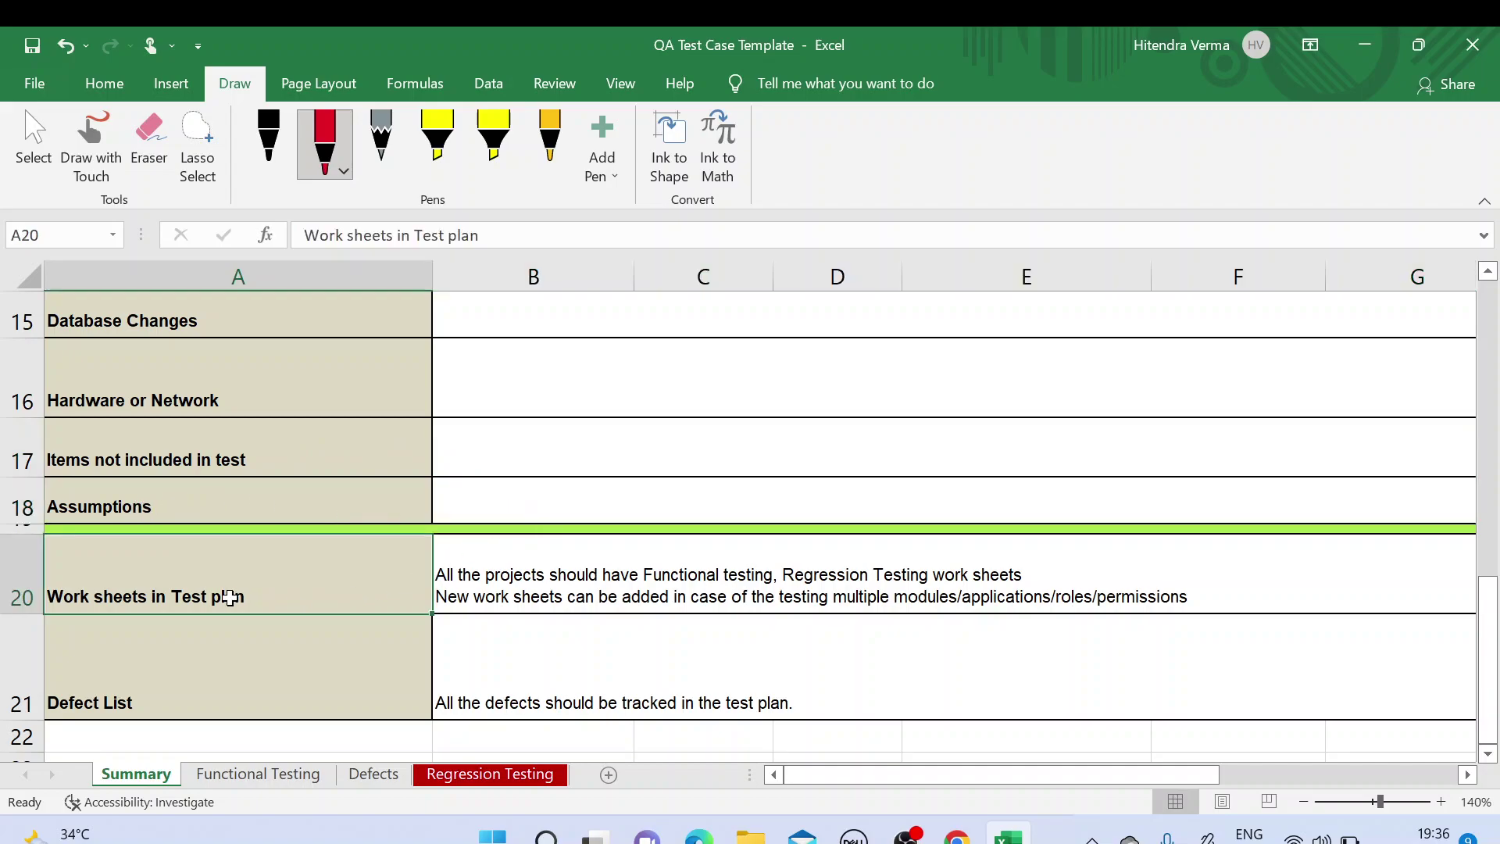
click(528, 578)
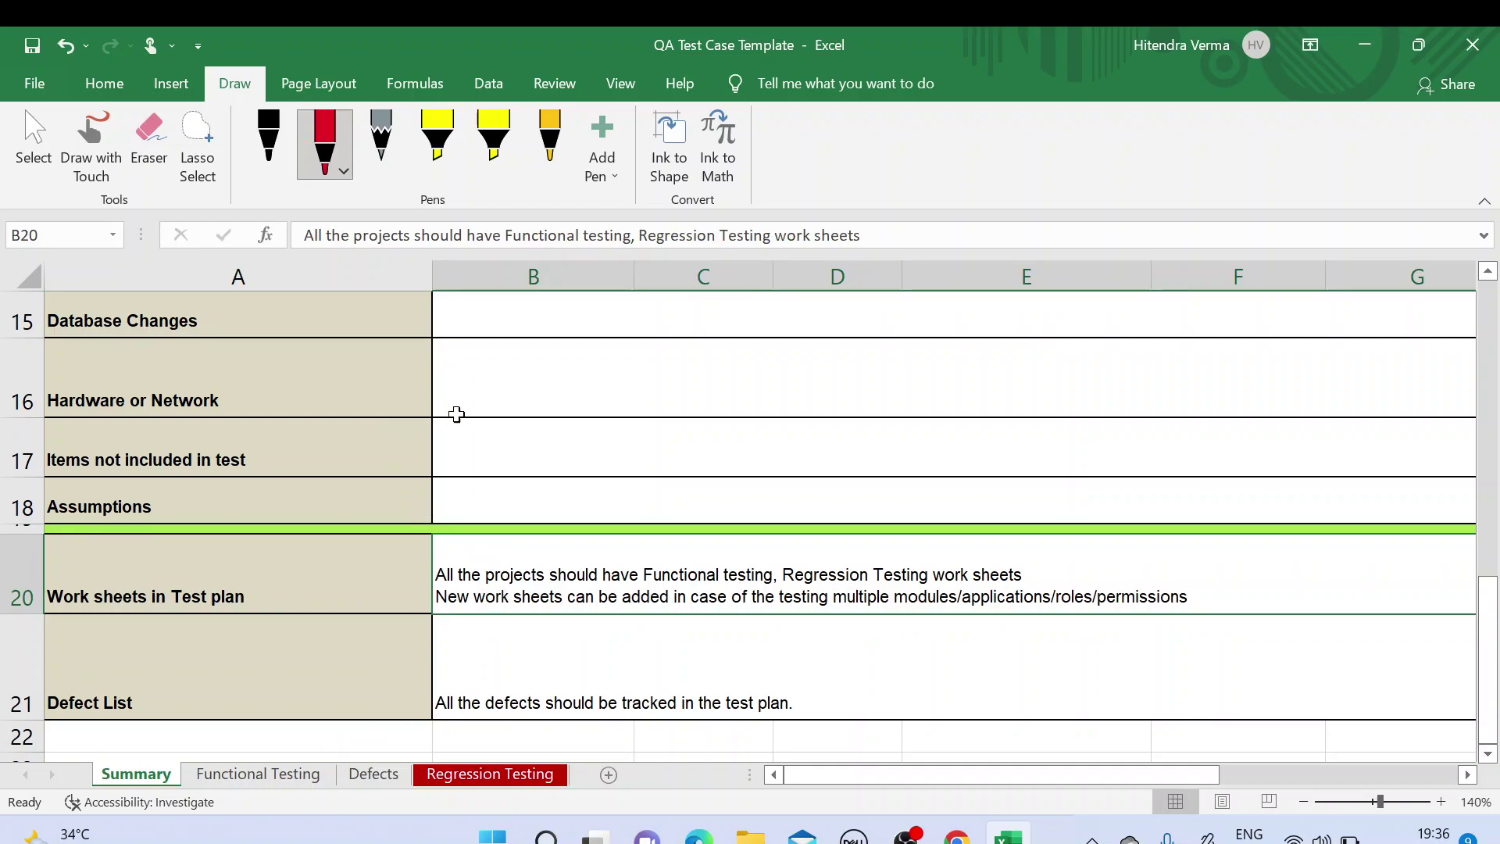
scroll(478, 418, up, 3)
scroll(596, 435, up, 2)
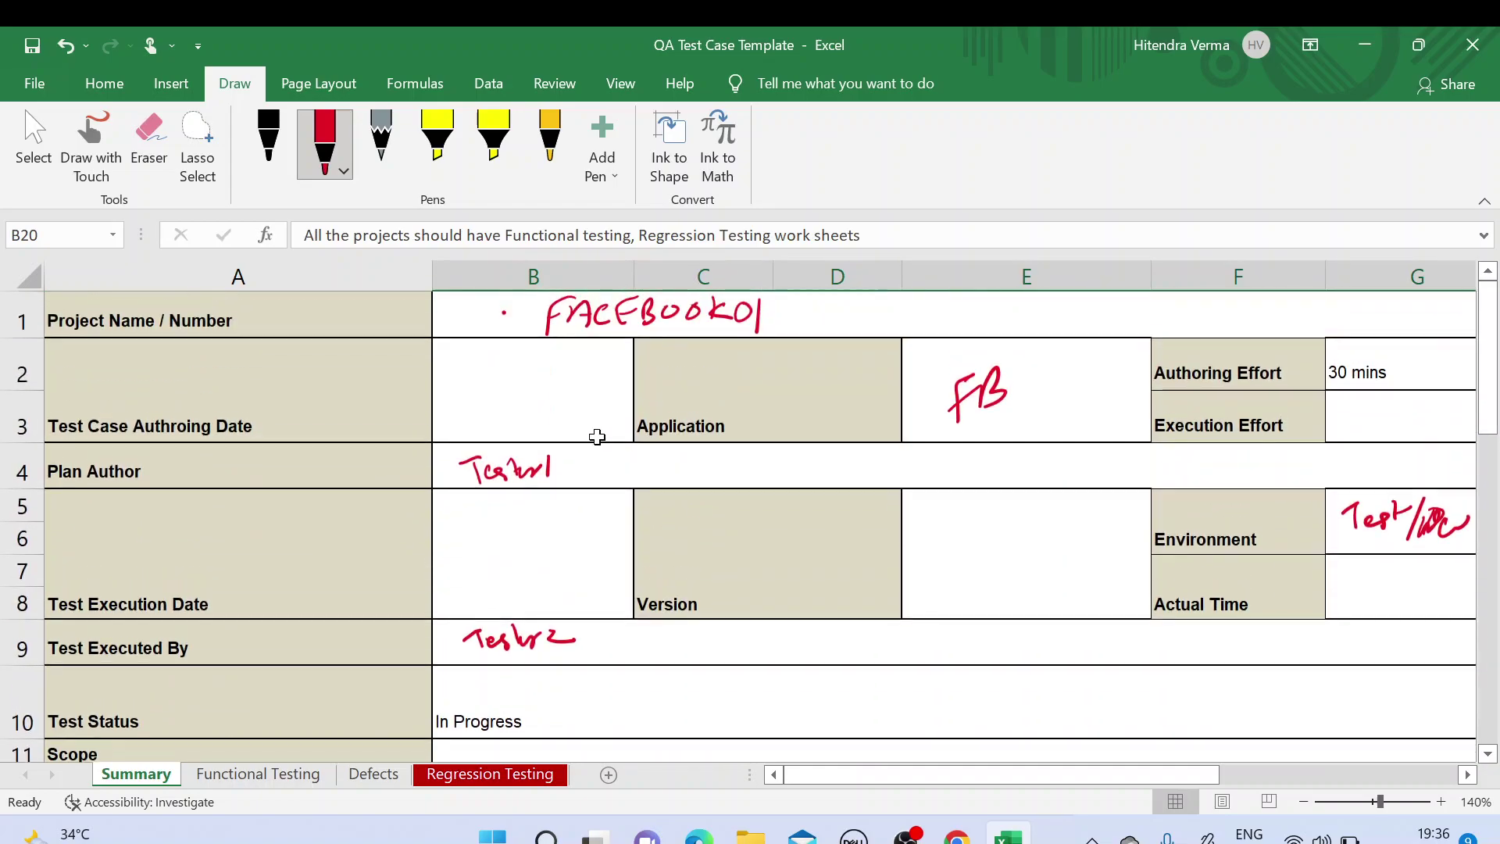
scroll(657, 461, down, 1)
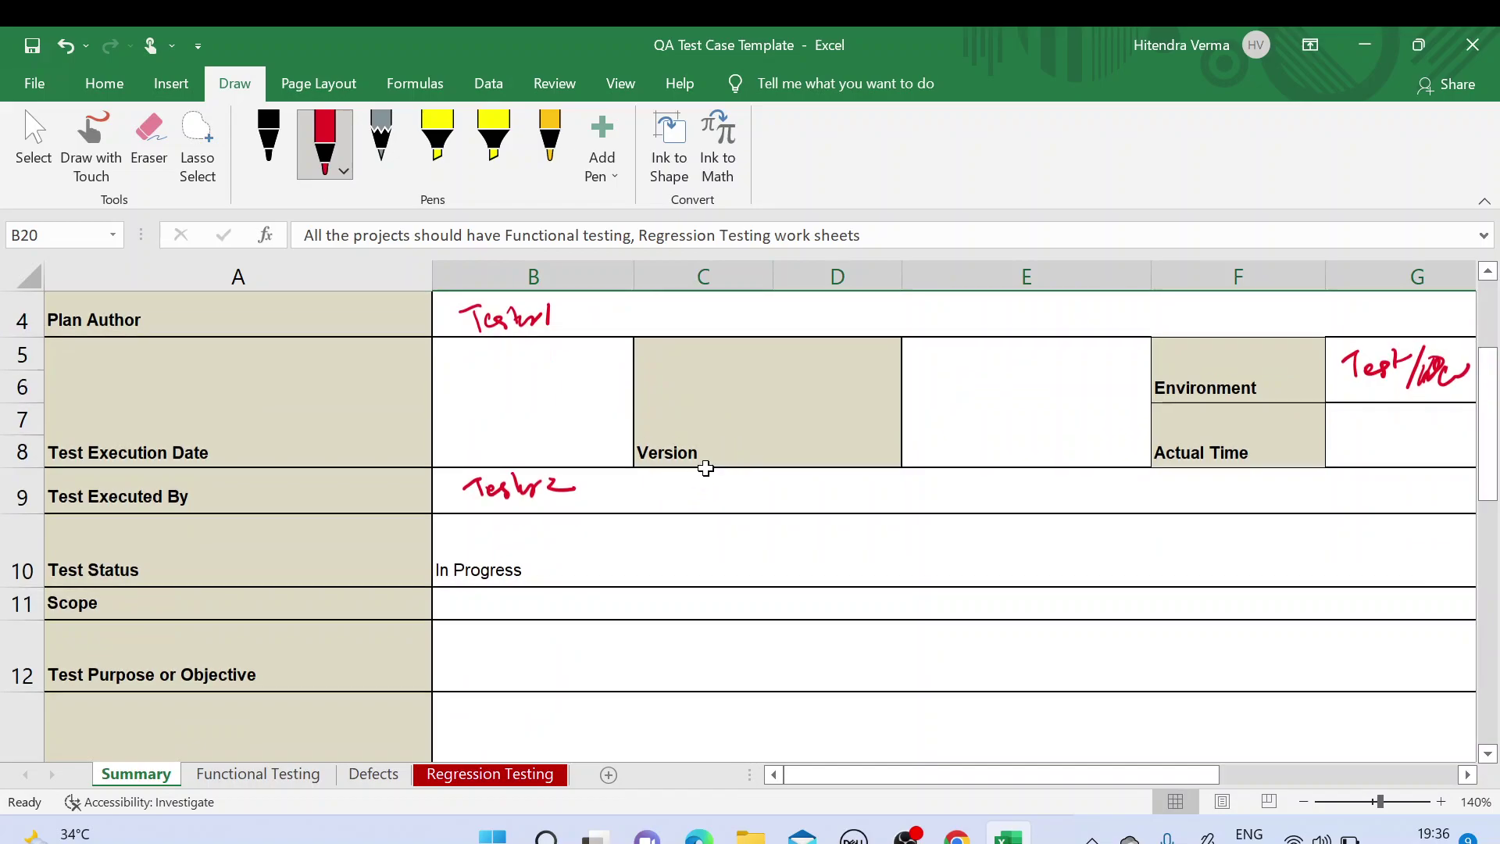
scroll(706, 468, up, 1)
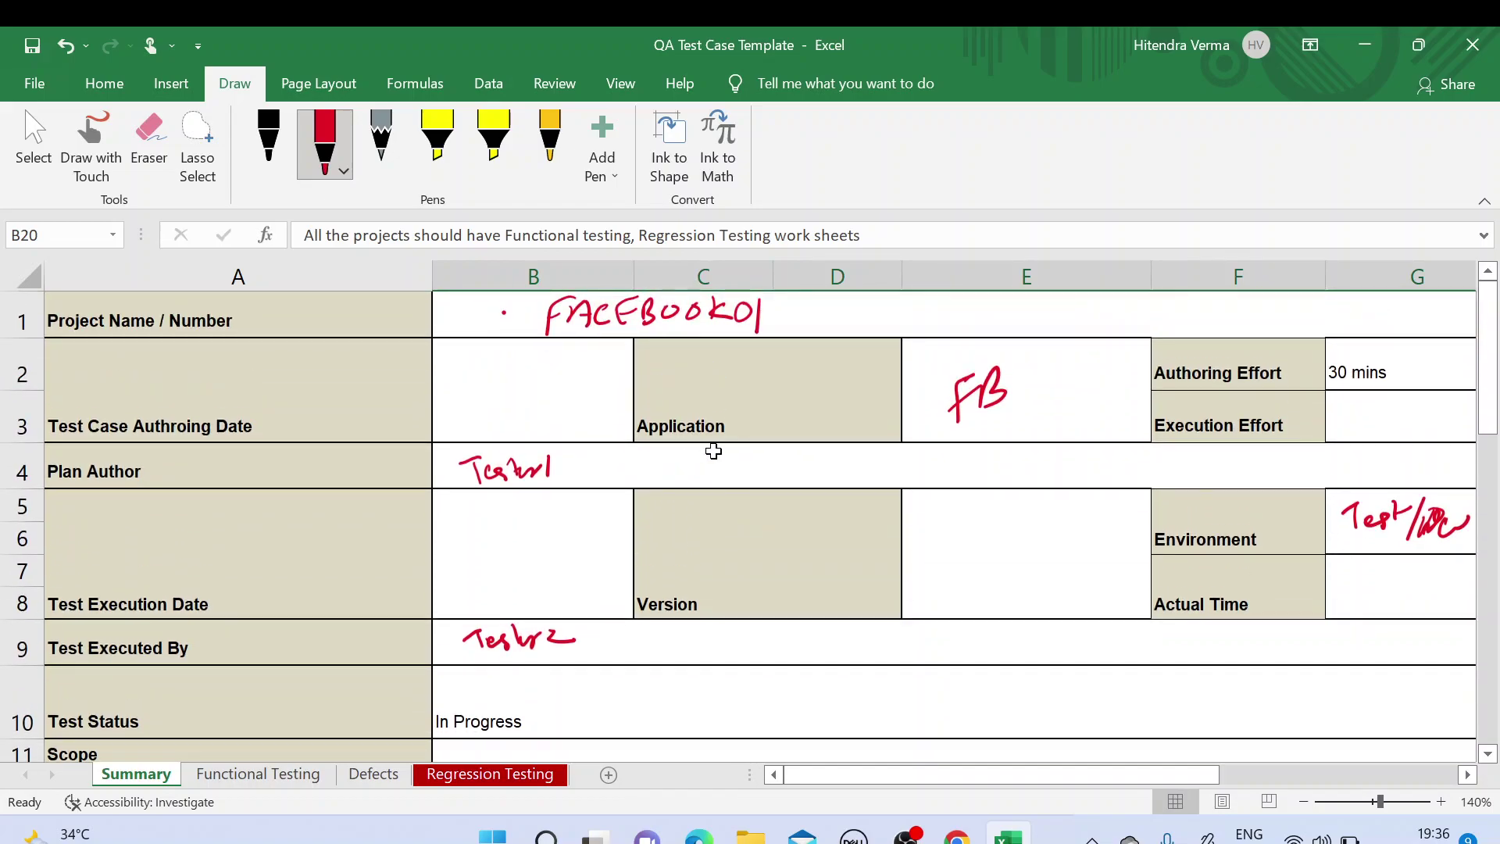
scroll(713, 447, down, 3)
scroll(725, 450, down, 1)
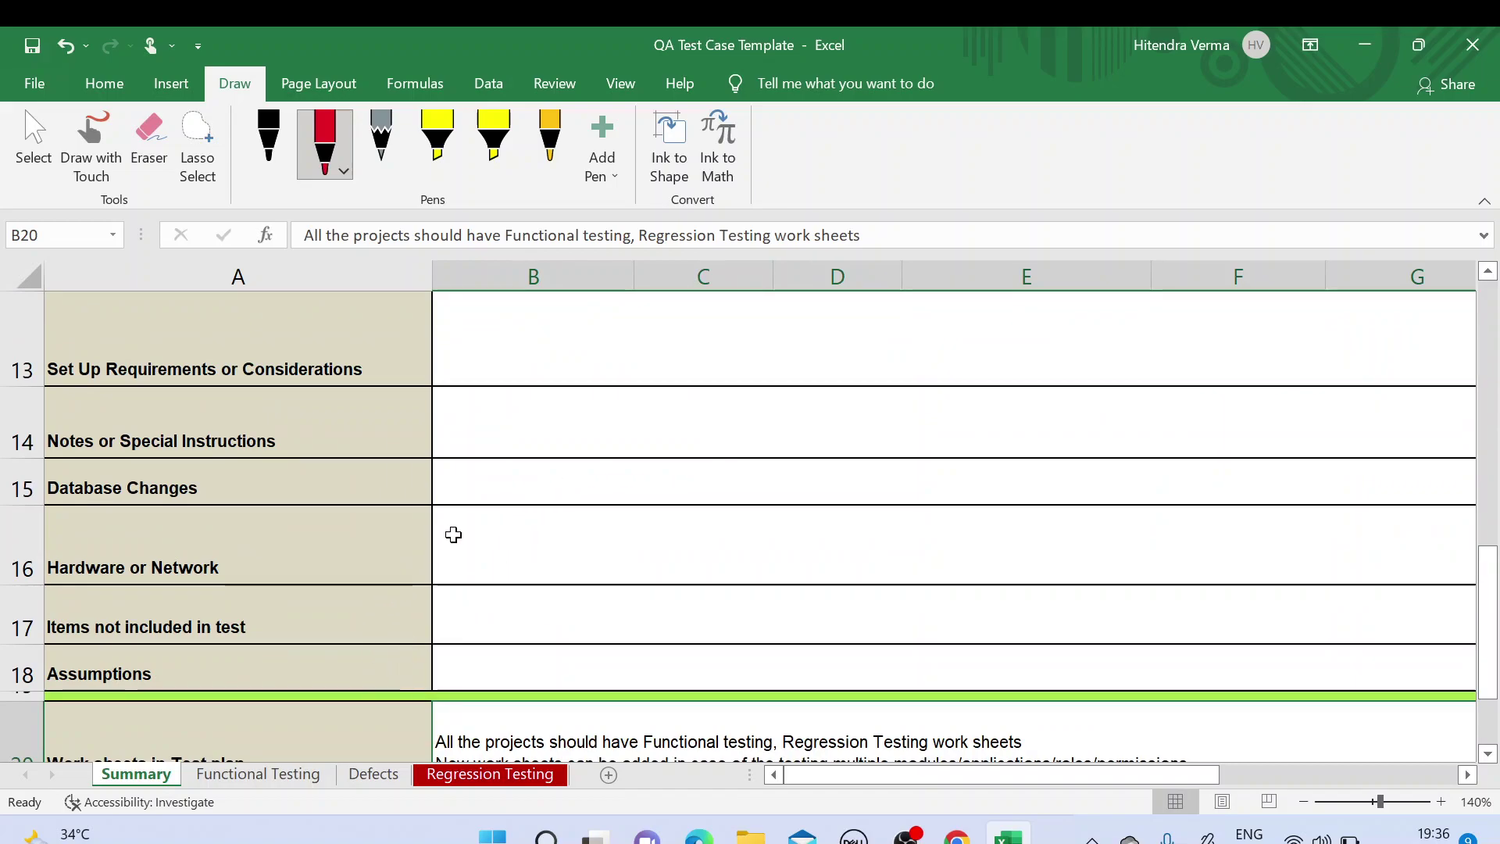
scroll(462, 525, down, 2)
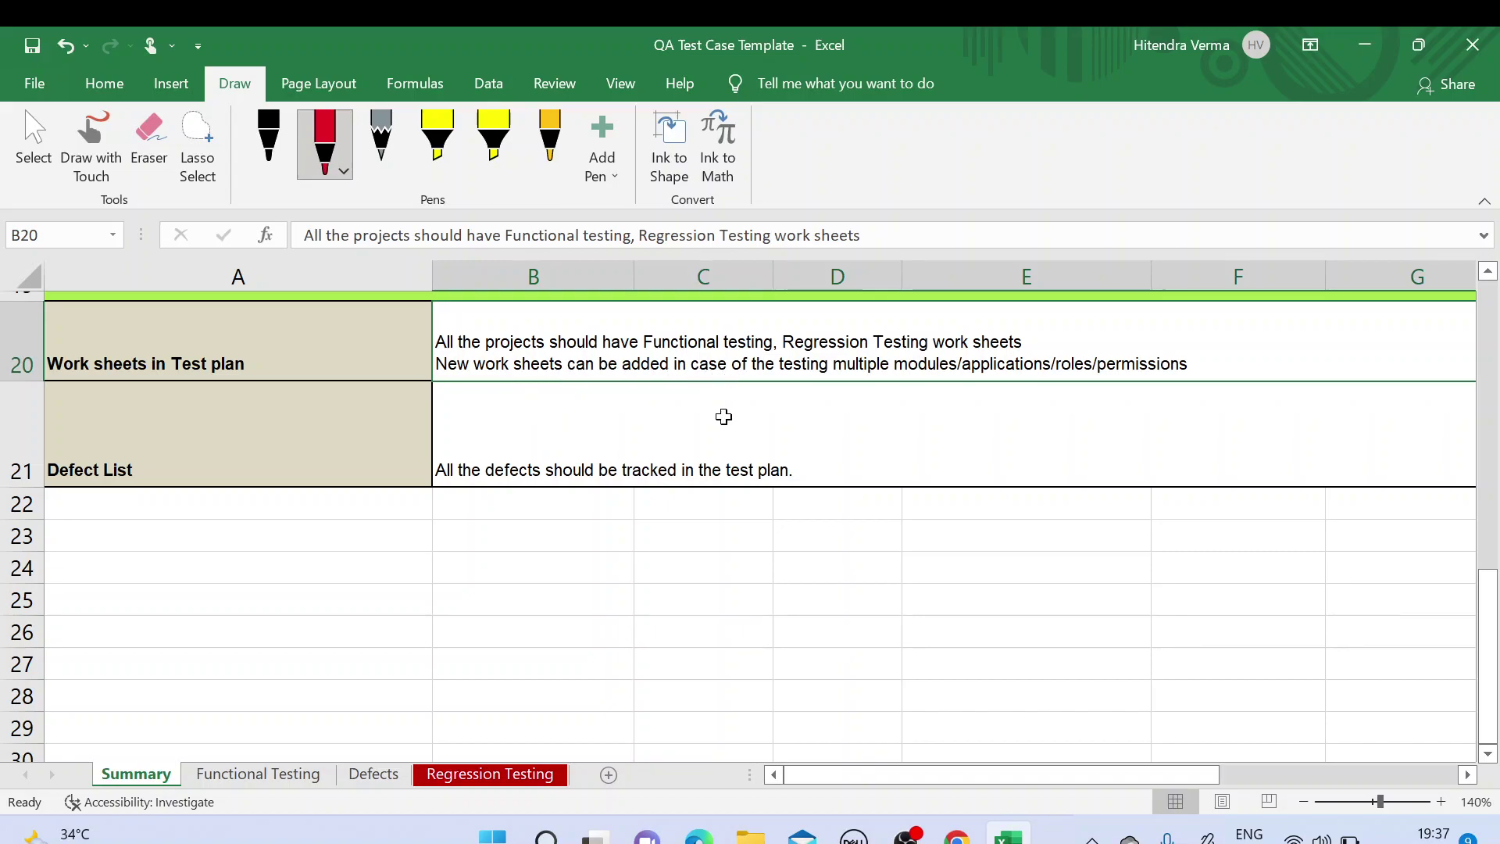
Step: Check the Defect List field and open the Defects sheet to view its columns
click(600, 435)
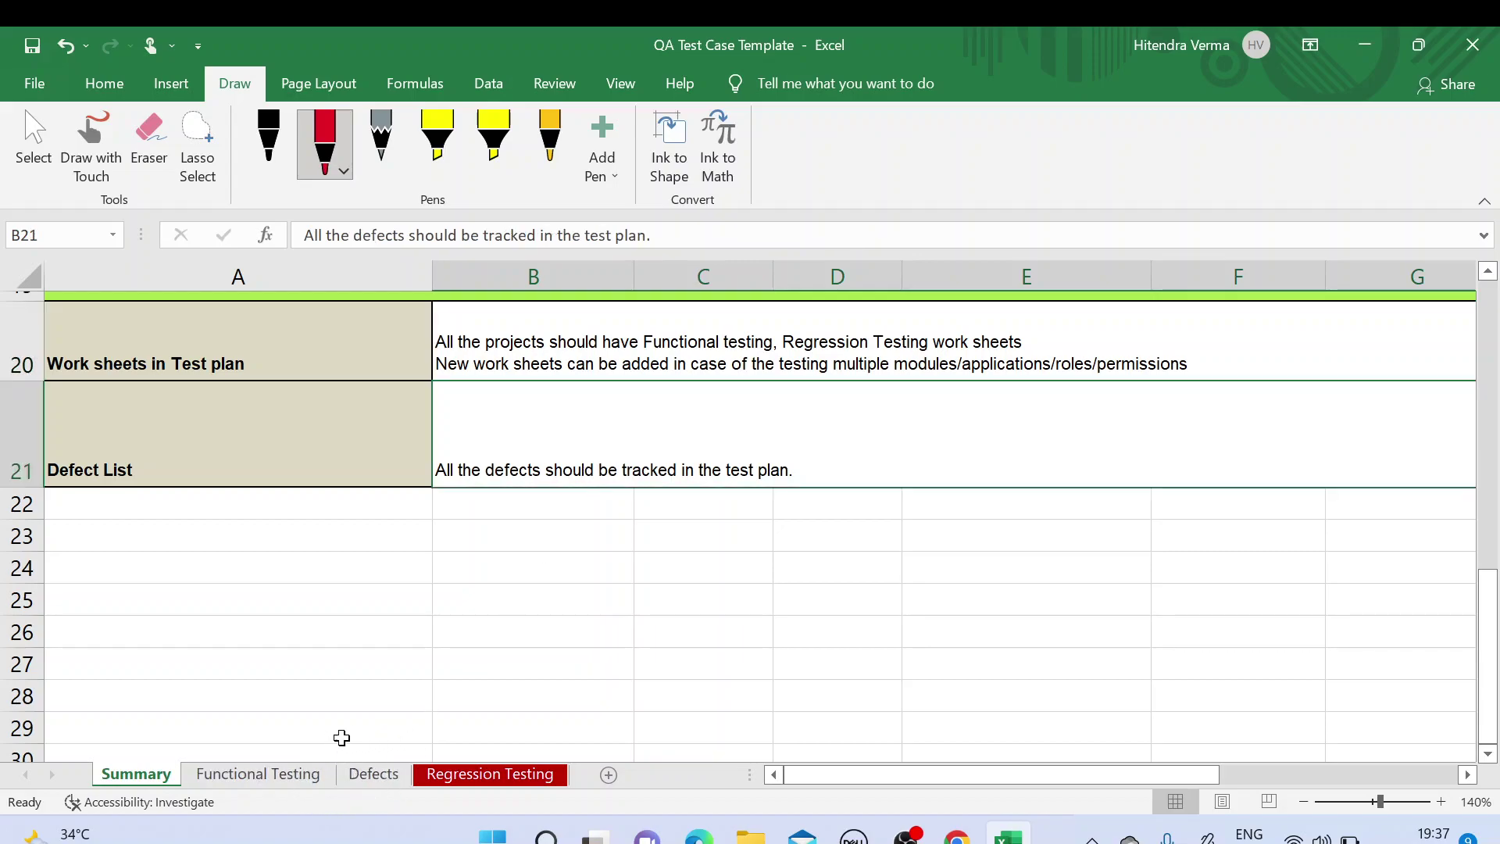
click(375, 472)
click(502, 432)
click(379, 757)
click(373, 773)
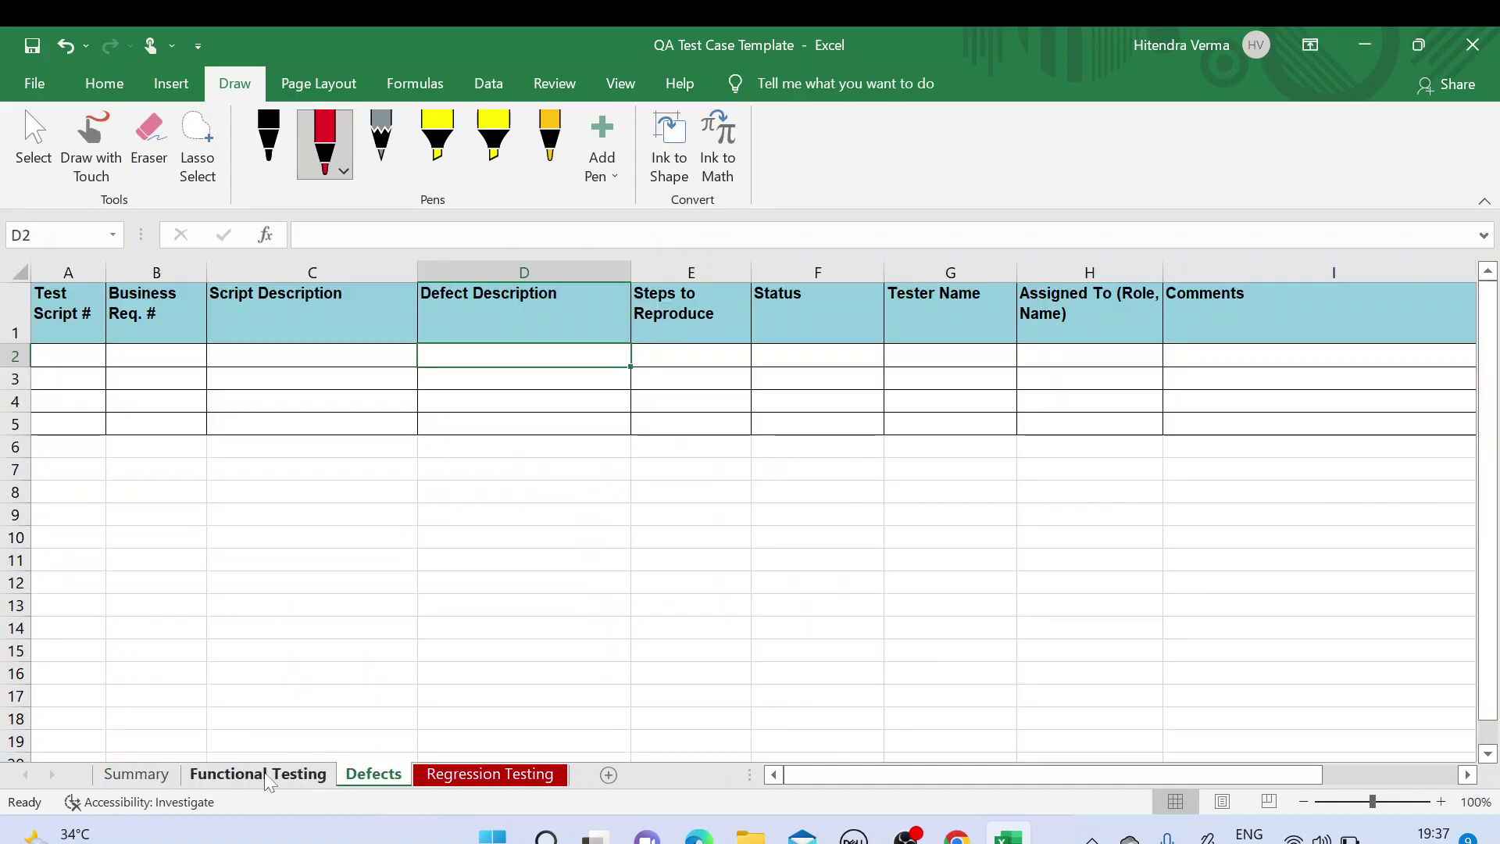
Step: Open the Functional Testing sheet and check the first test case's Test Script # and Req. # cells
click(258, 773)
click(313, 392)
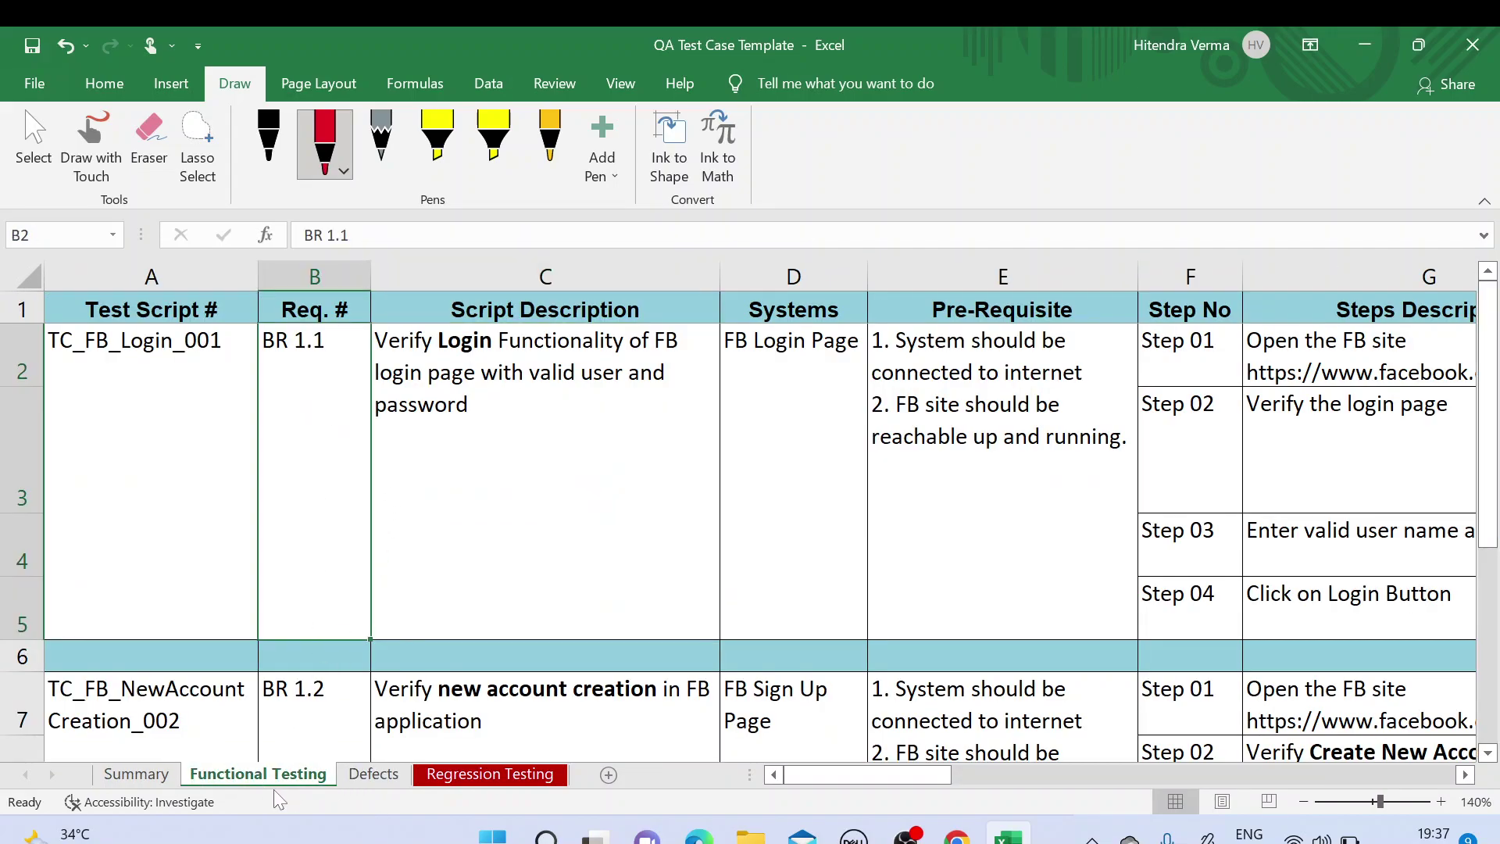
click(171, 442)
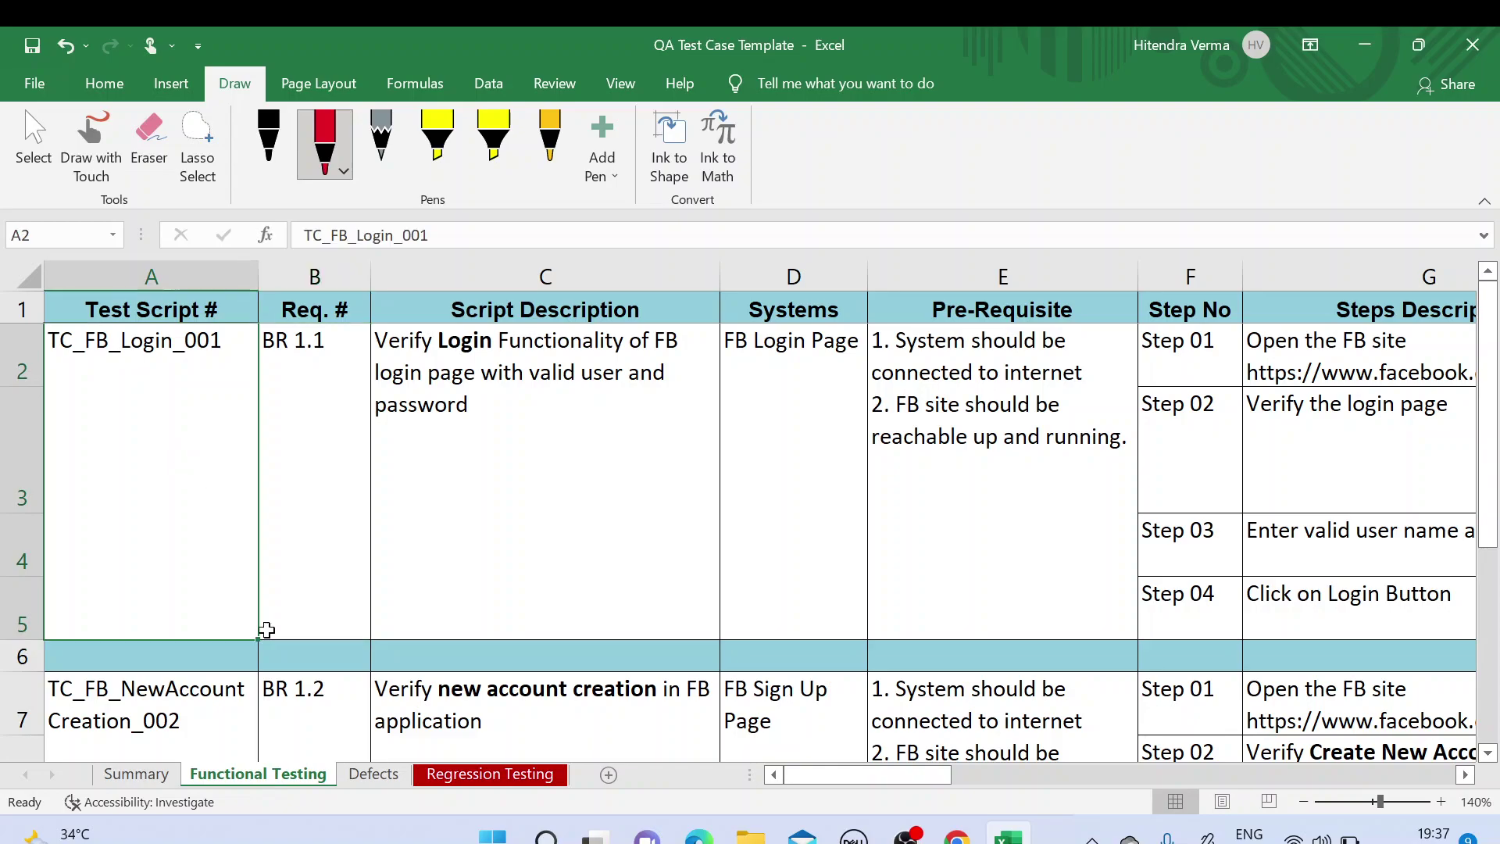
click(282, 435)
Step: Tick the Test Script # heading and underline each part of the ID TC_FB_Login_001 in red ink
click(207, 419)
scroll(328, 480, down, 1)
scroll(339, 466, down, 2)
scroll(393, 459, up, 3)
drag(61, 298, 85, 294)
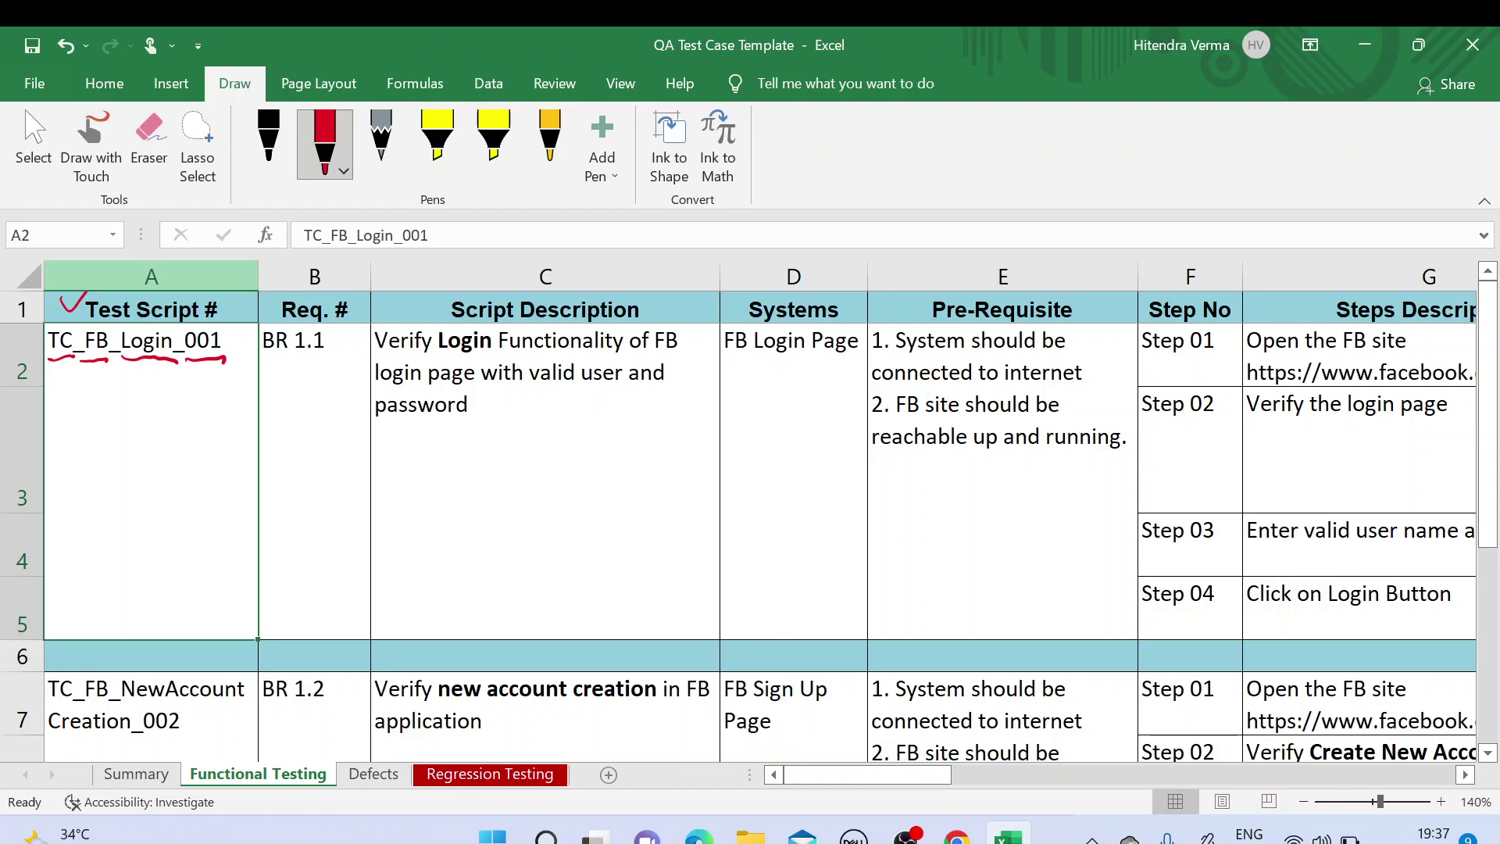
Step: Tick the Req. # heading, underline BR 1.1 and circle its number 1.1 in red ink
click(310, 360)
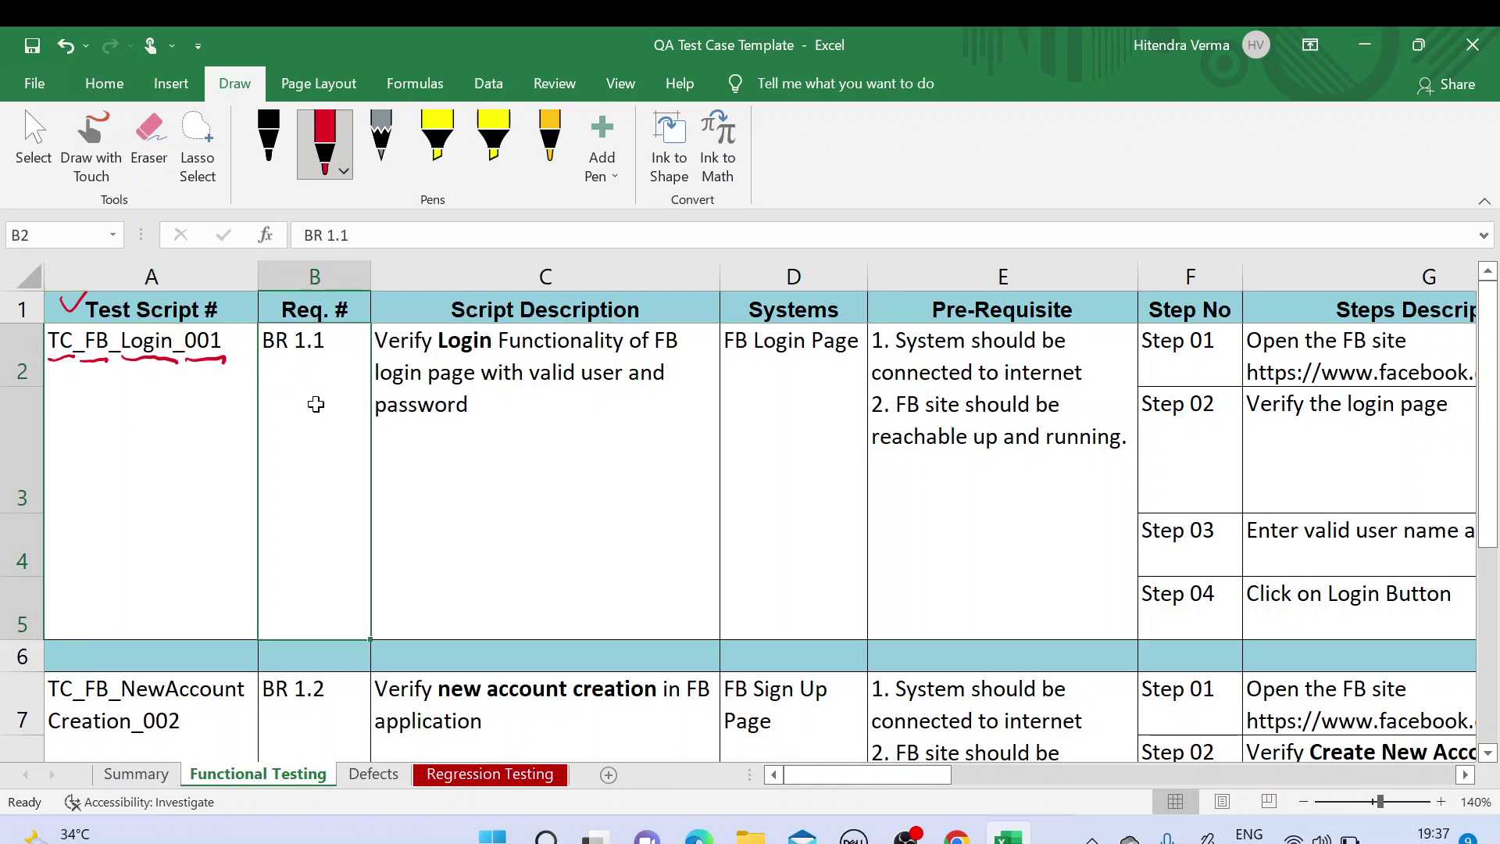
drag(267, 302, 286, 291)
mouse_move(312, 363)
mouse_down()
mouse_move(346, 361)
mouse_move(298, 368)
mouse_move(312, 322)
mouse_up()
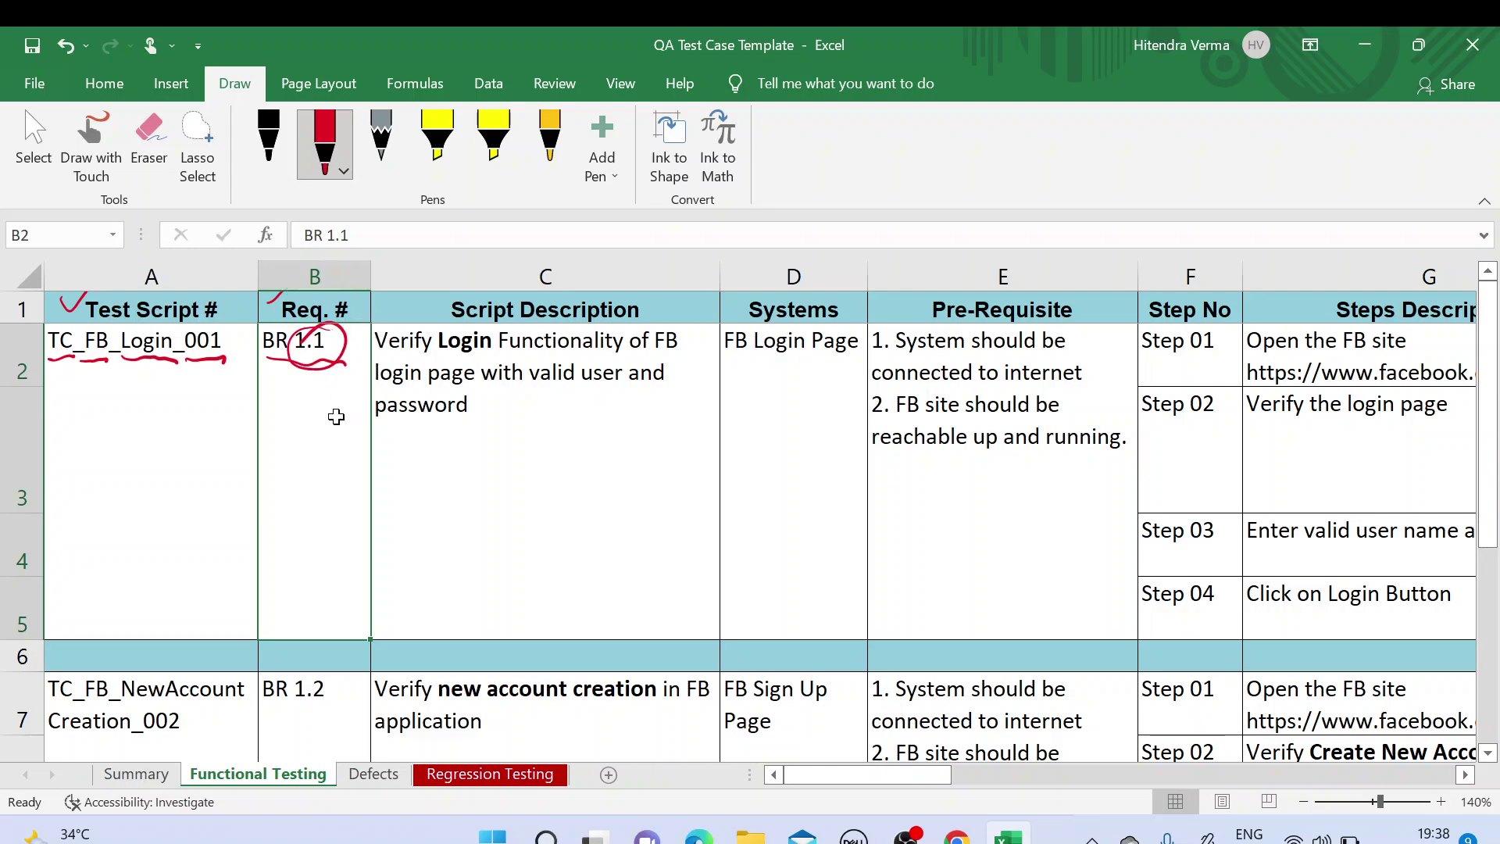
Step: Underline FB, login page, valid user and password in the first test case's Script Description in red ink
key(Left)
key(Right)
key(Right)
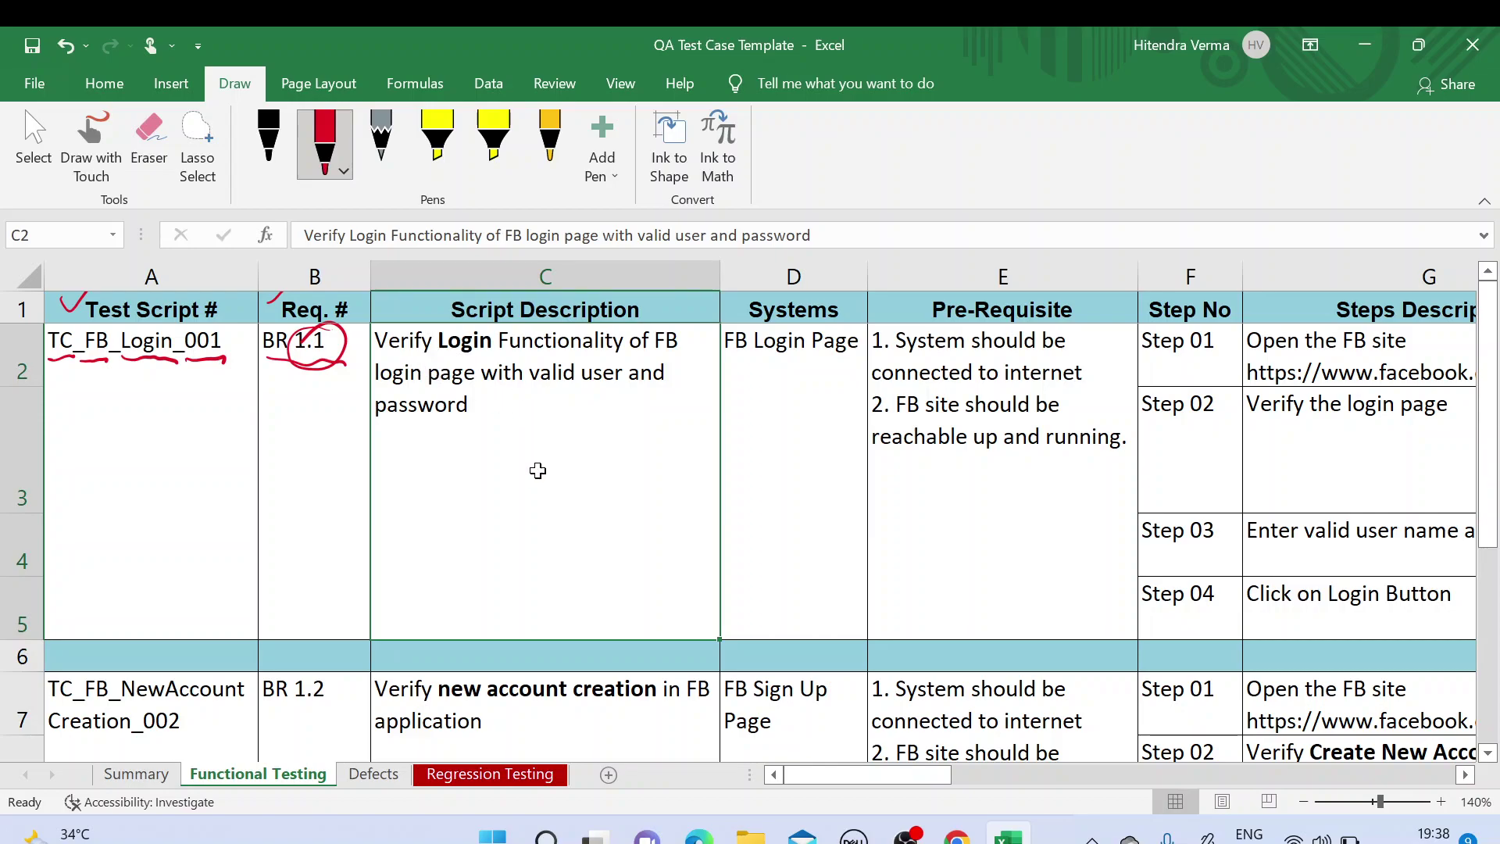
drag(406, 386, 645, 384)
drag(393, 427, 478, 404)
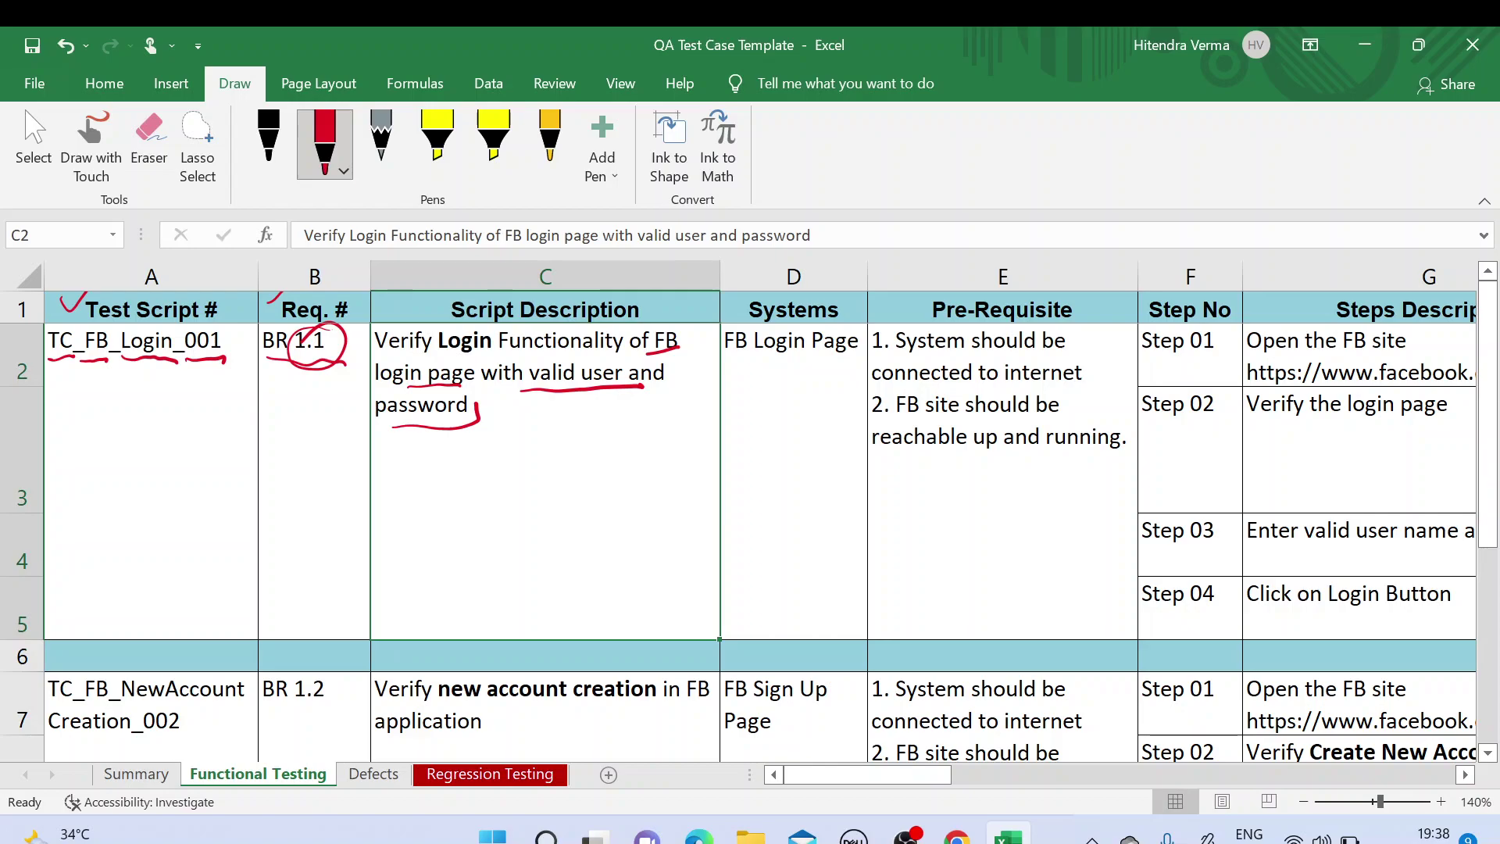
Step: Underline FB Login Page under Systems and both Pre-Requisite items in red ink, and tick the internet connection item
drag(783, 363, 850, 365)
drag(905, 356, 1012, 356)
mouse_move(872, 385)
mouse_down()
mouse_move(1082, 384)
mouse_move(1108, 358)
mouse_up()
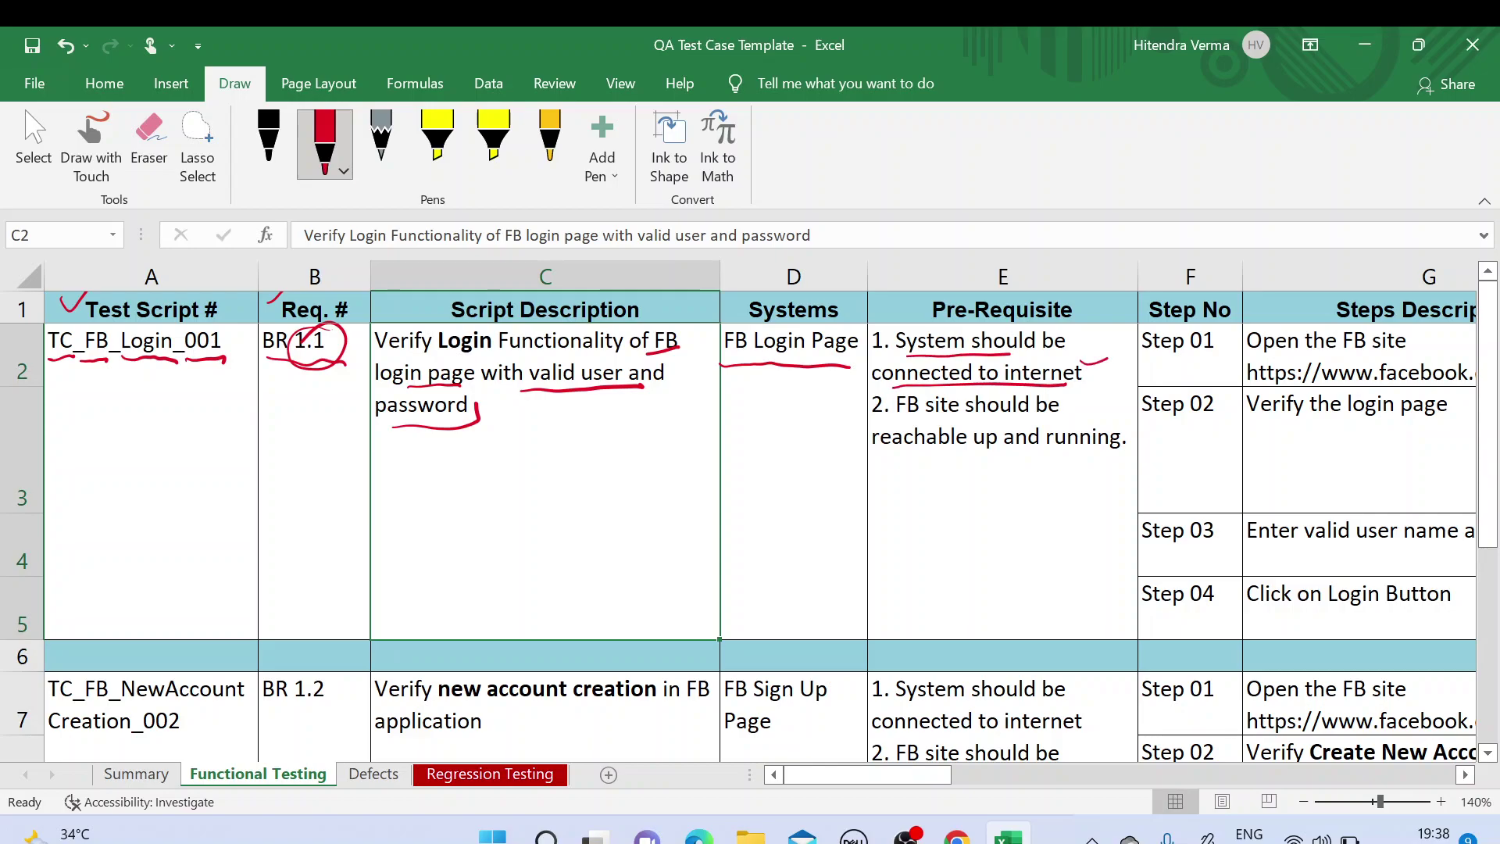
drag(914, 420, 1043, 415)
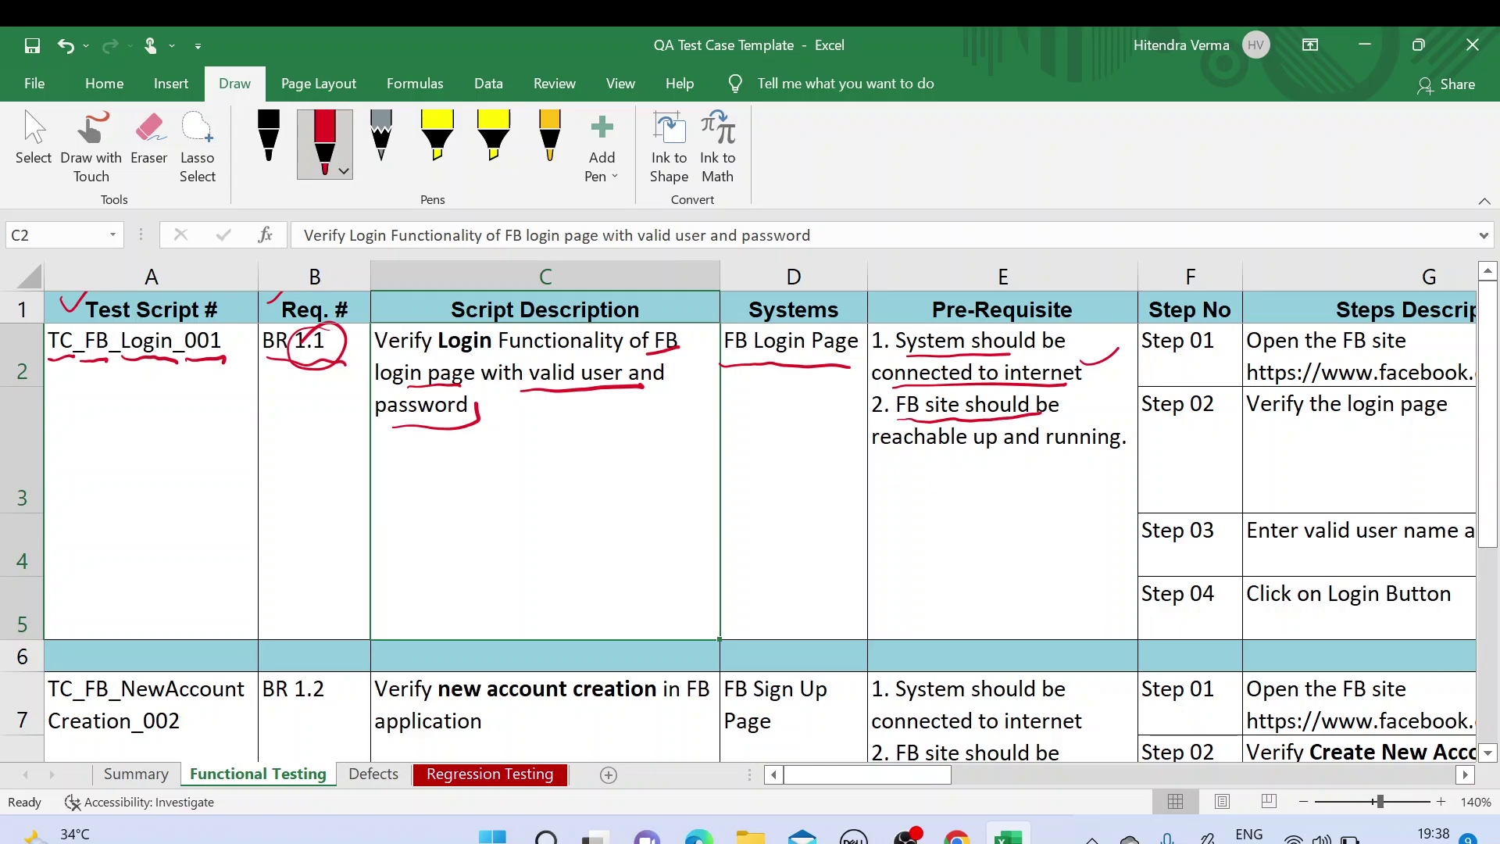
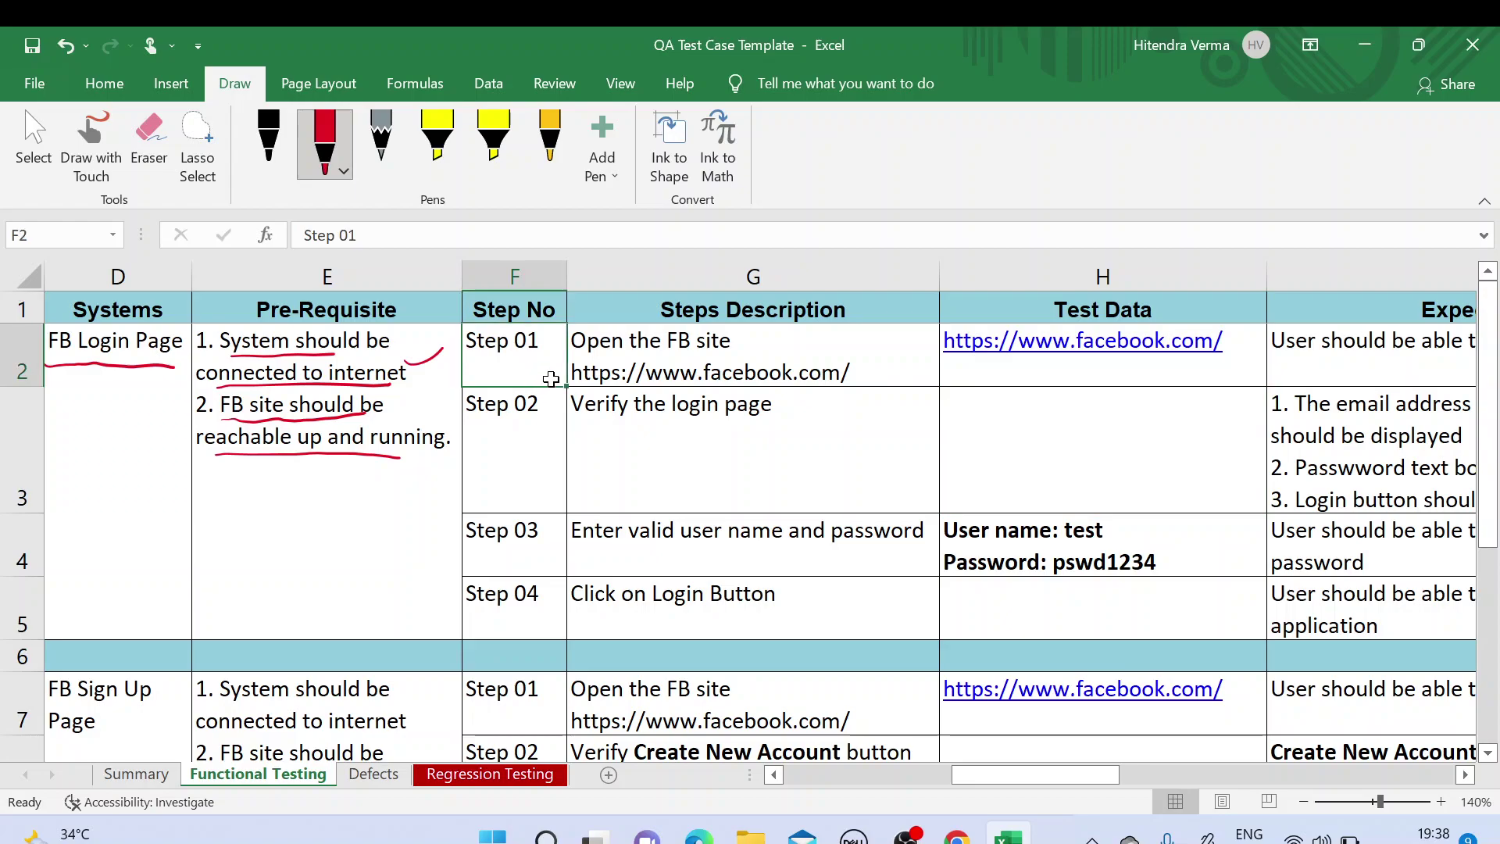
Step: Tick Open the FB site and underline the Facebook URL in Step 01's description in red ink
drag(551, 384, 670, 594)
click(656, 468)
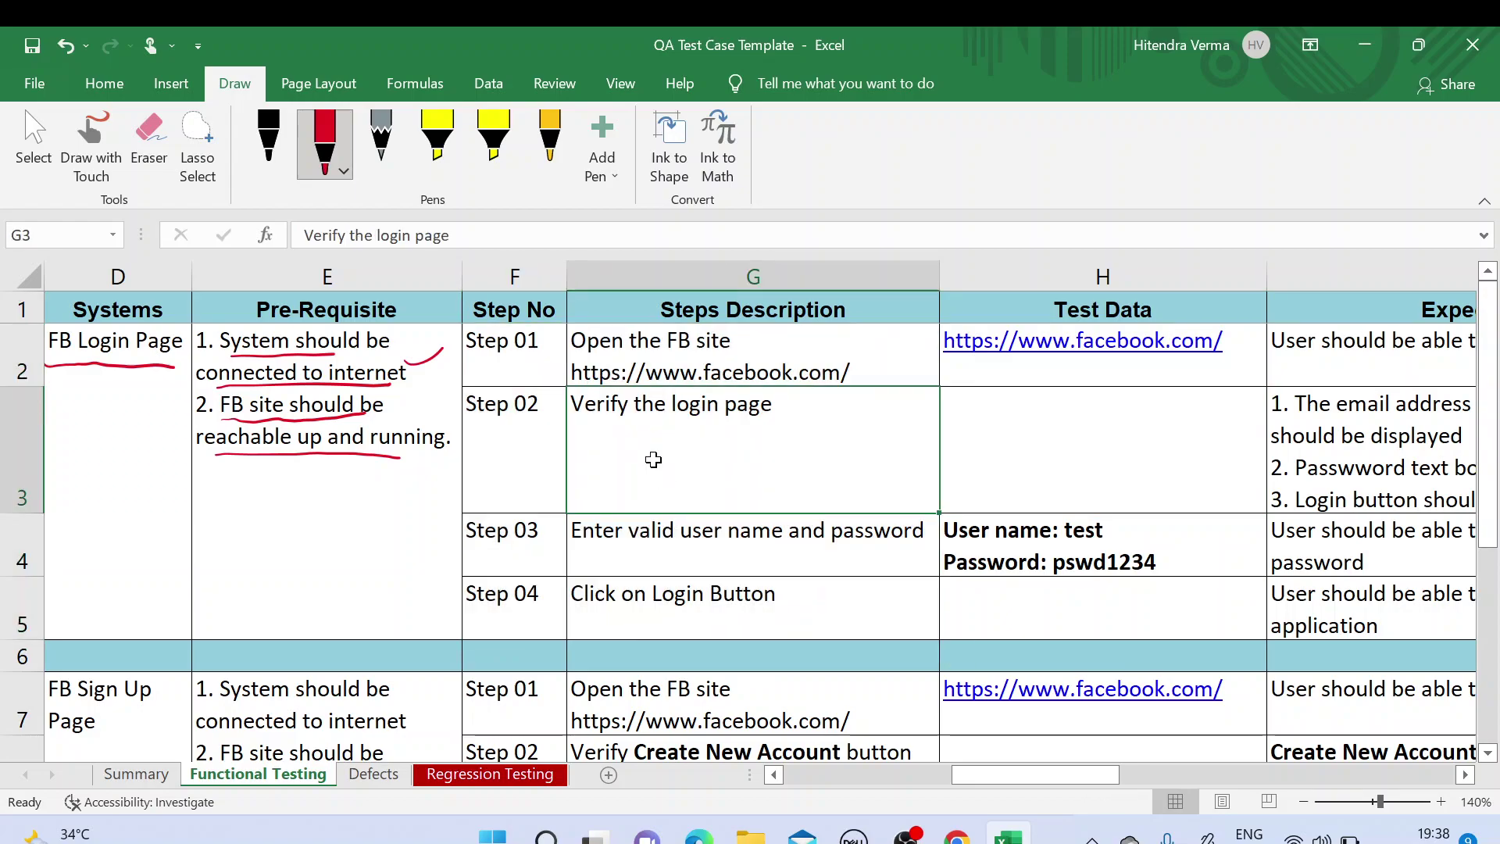
click(631, 358)
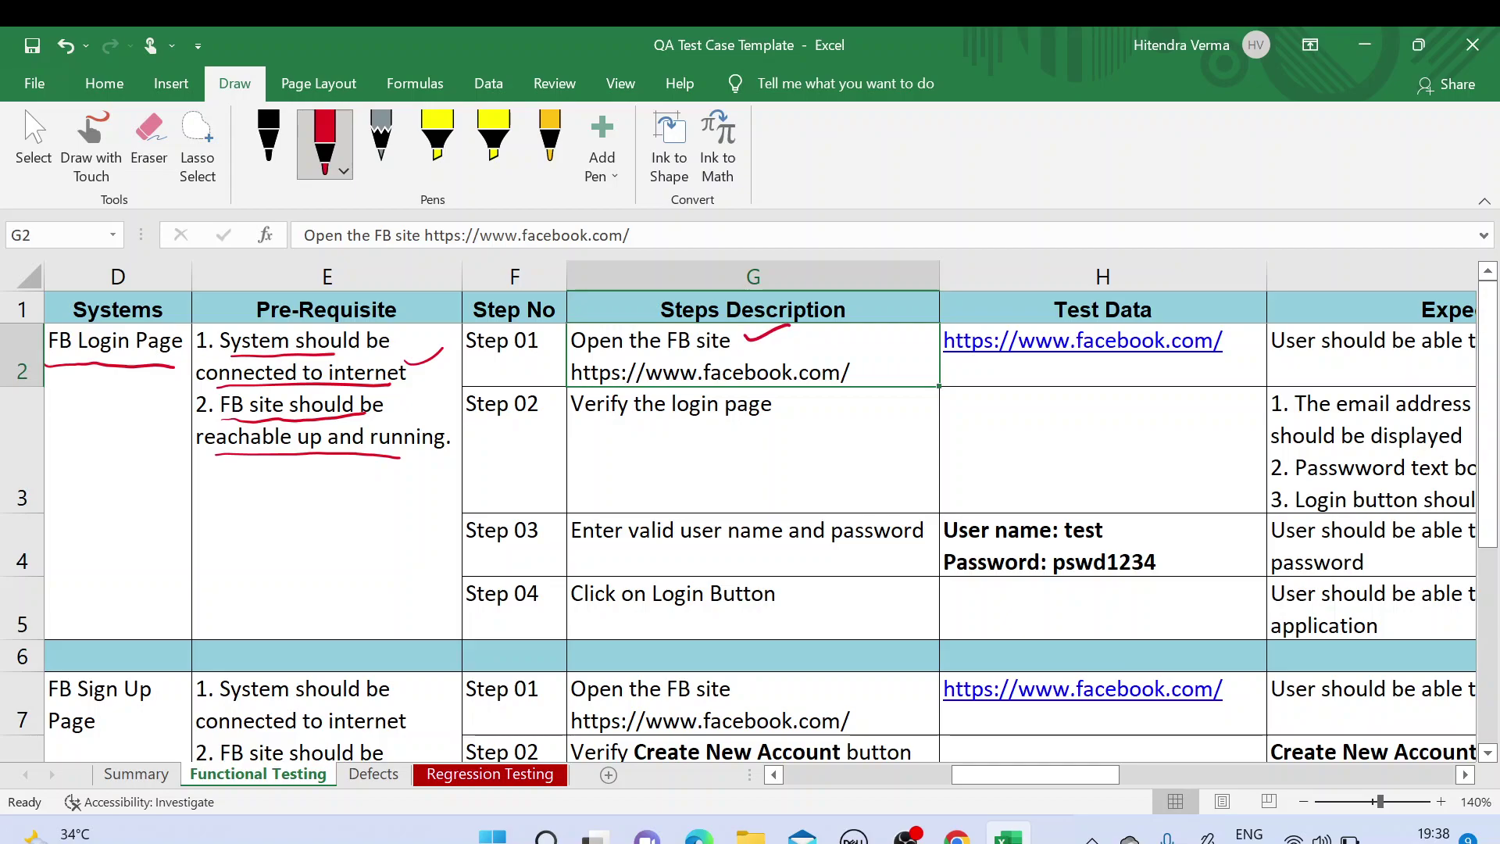
drag(614, 382, 824, 378)
Step: Review the Test Data for Step 01 and Step 03 alongside Step 01's description and expected result
click(1107, 306)
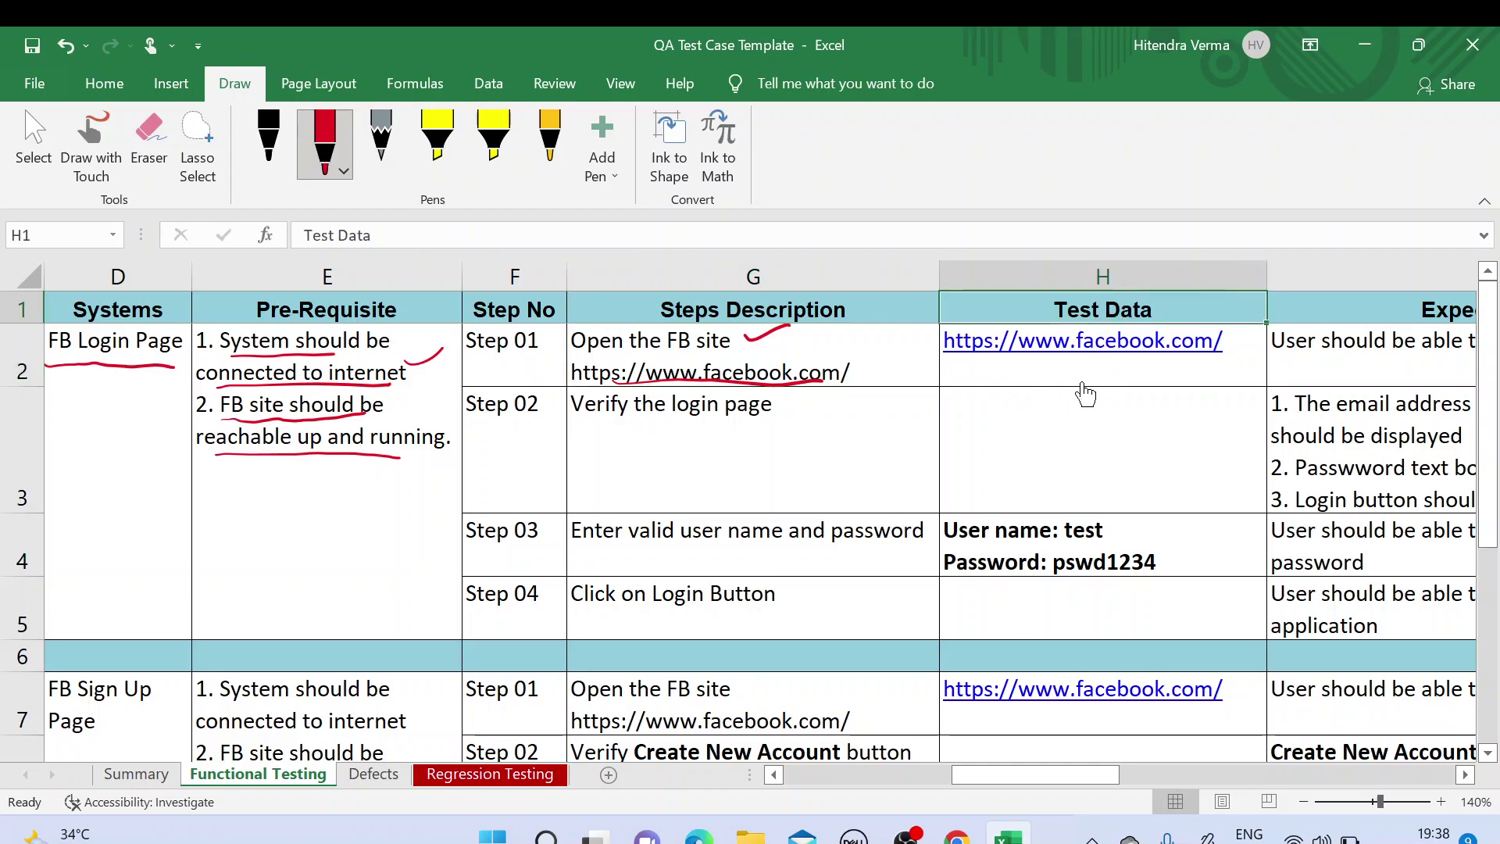
click(887, 342)
key(Right)
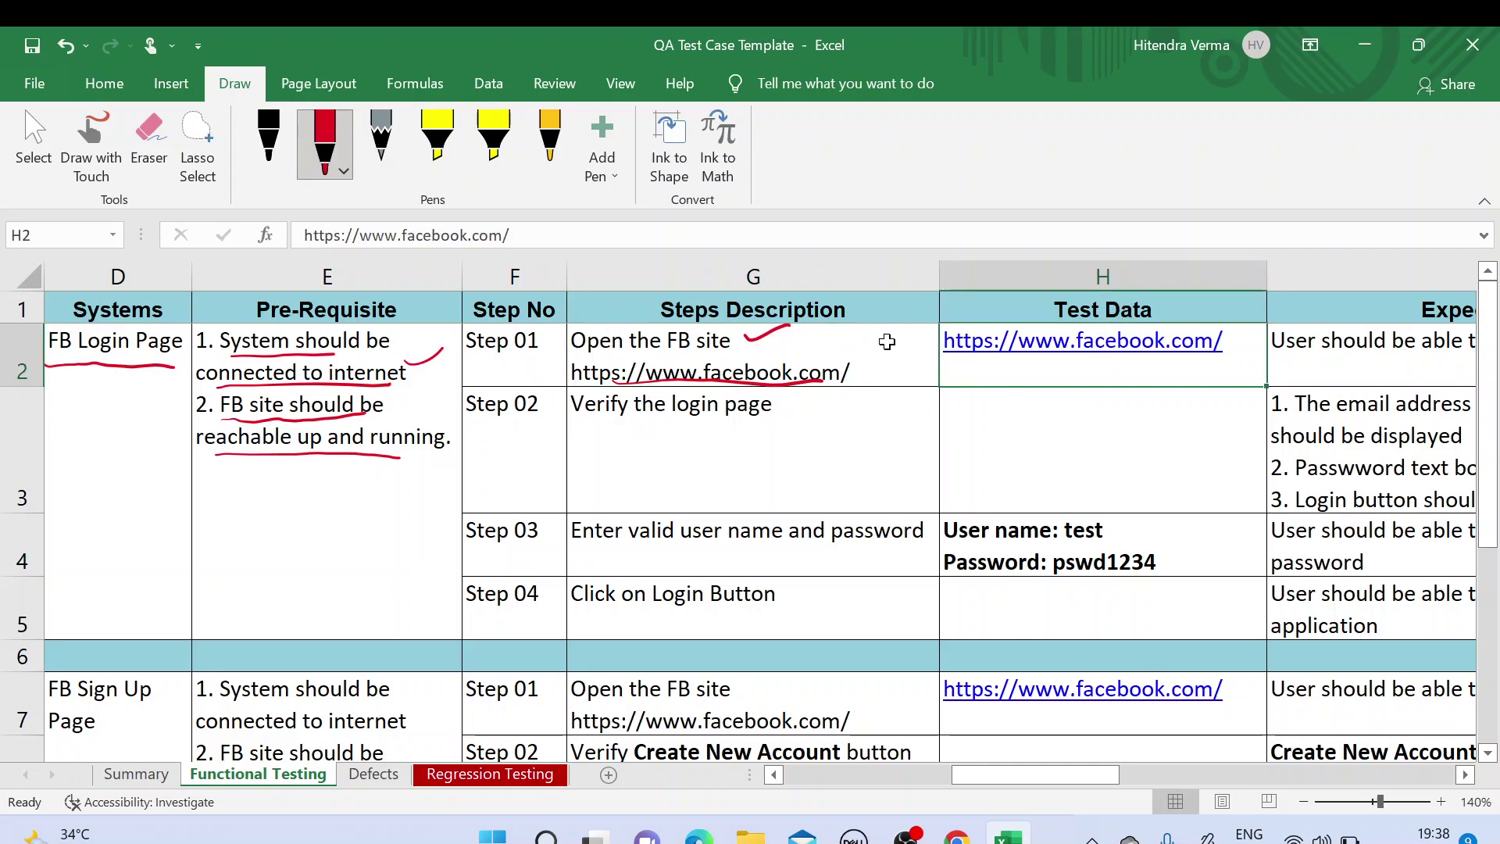
click(1061, 540)
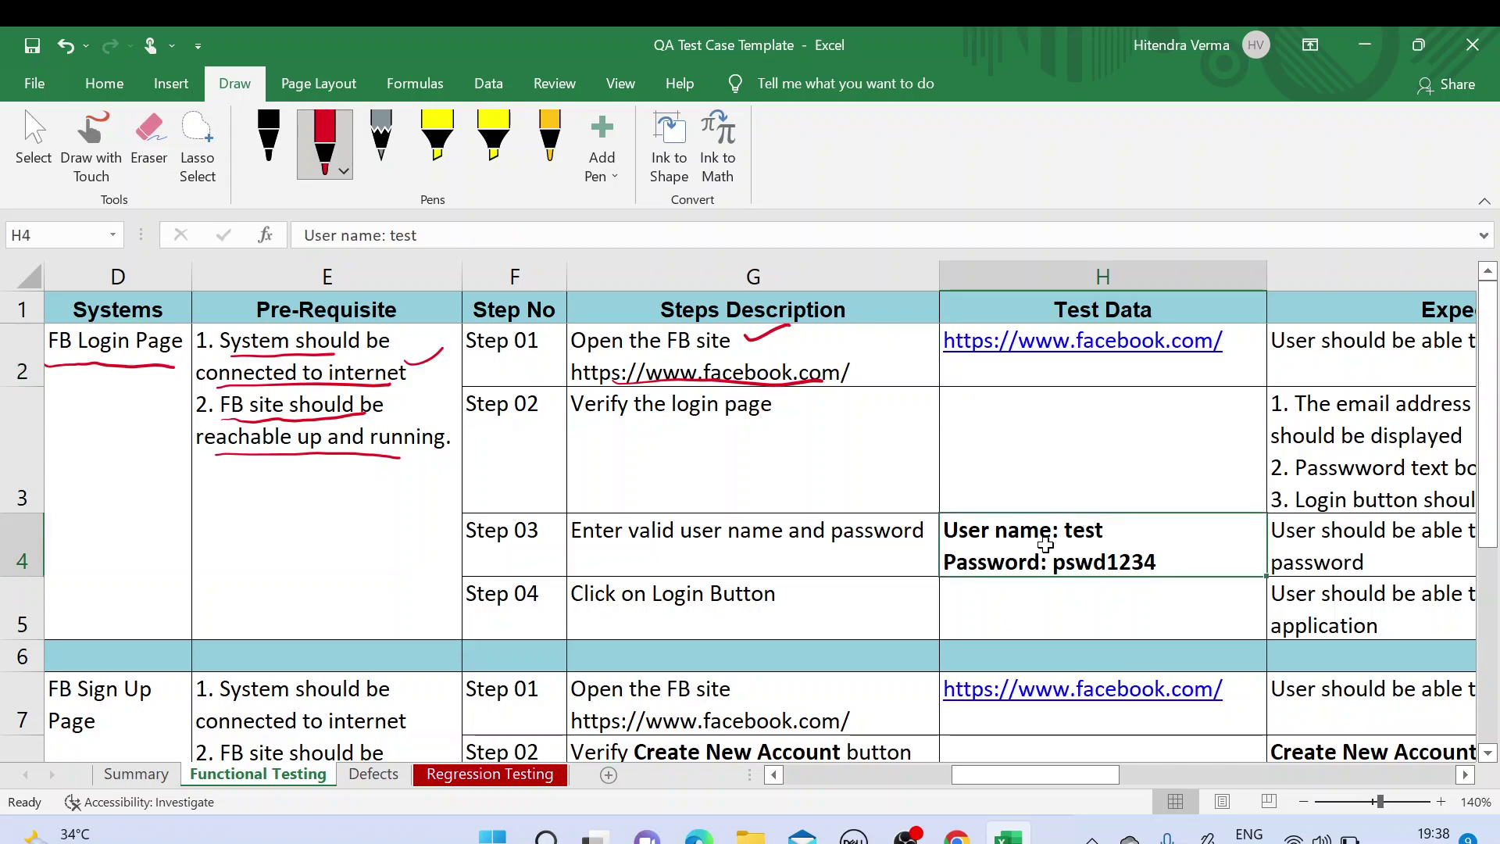
click(869, 349)
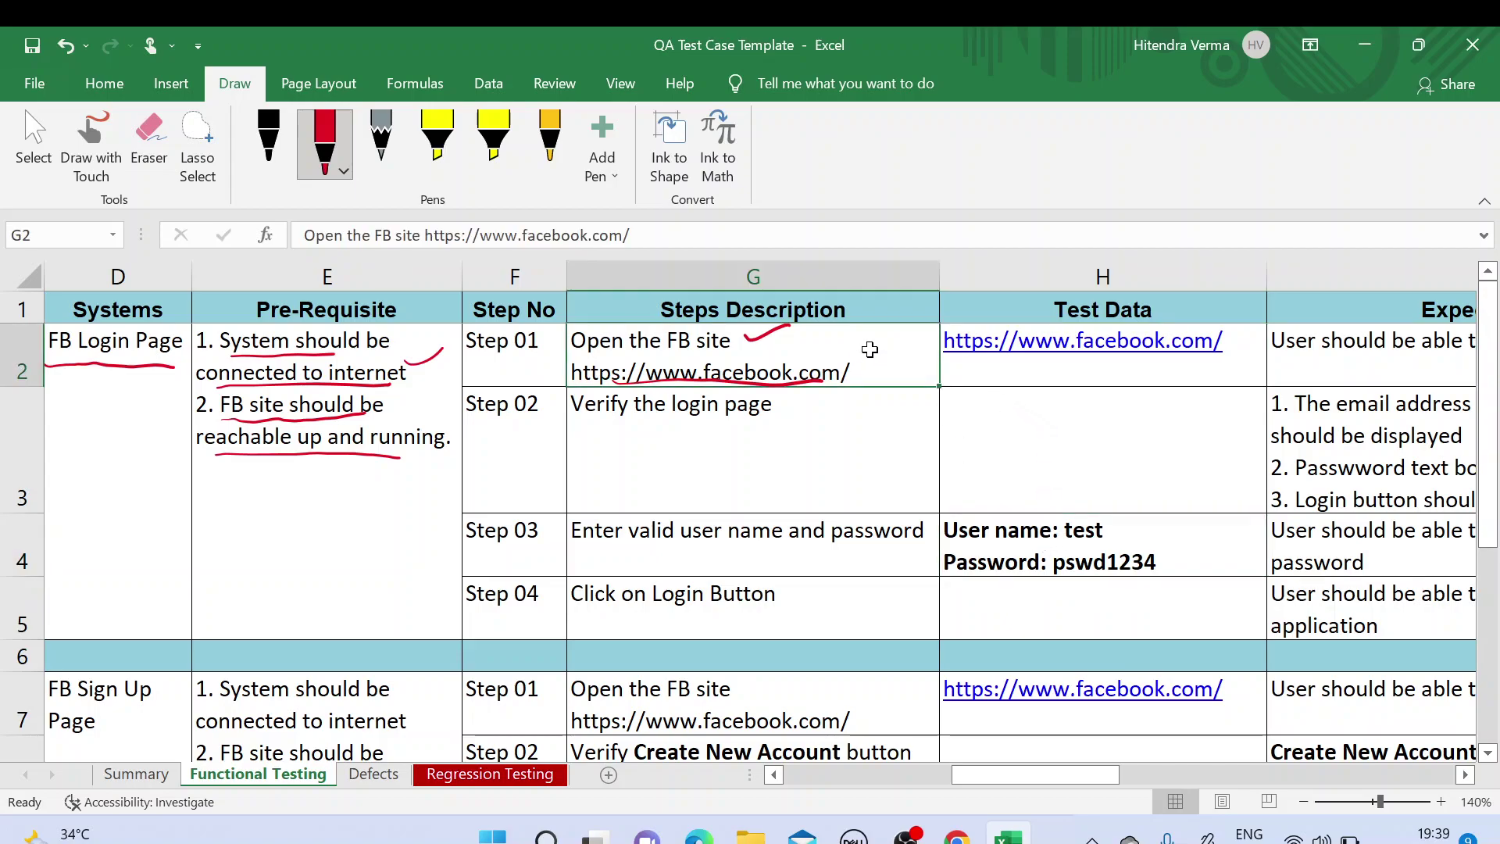
key(Right)
key(Right)
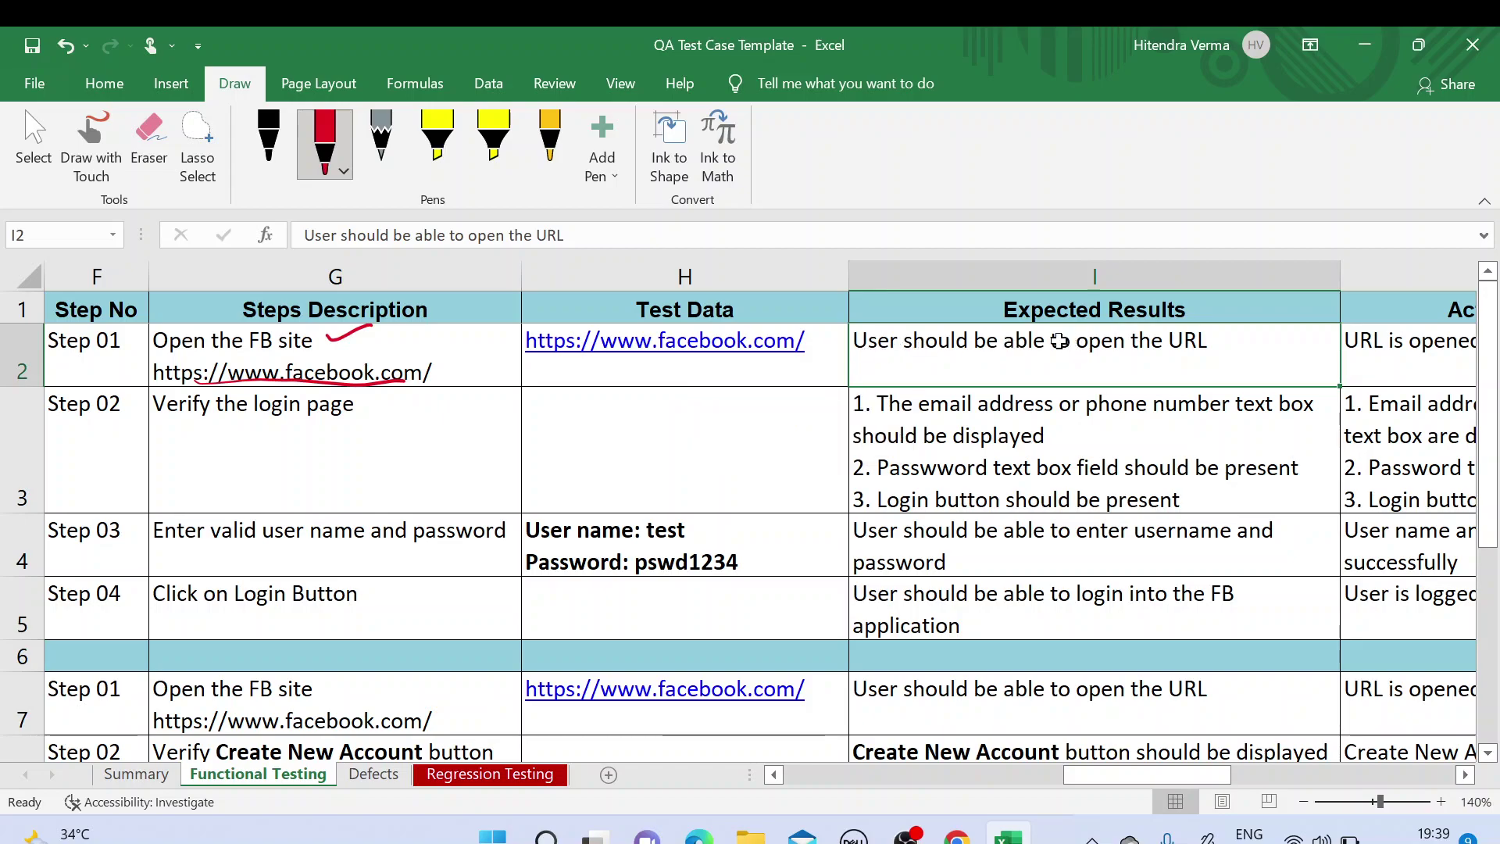
Step: Compare Step 01's description and expected result with its actual result in the first test case
click(336, 357)
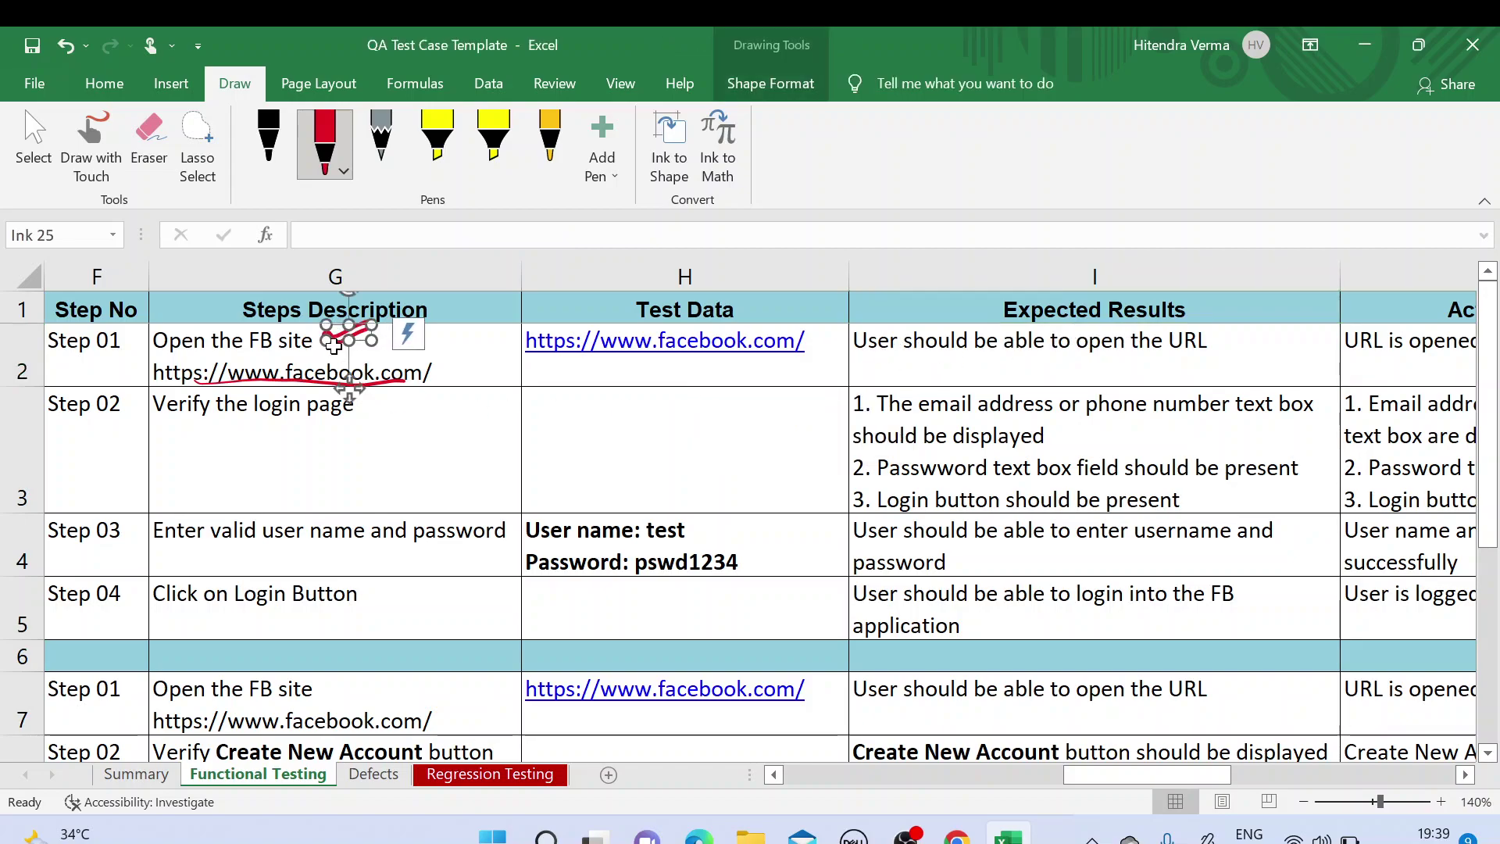
click(263, 365)
click(894, 362)
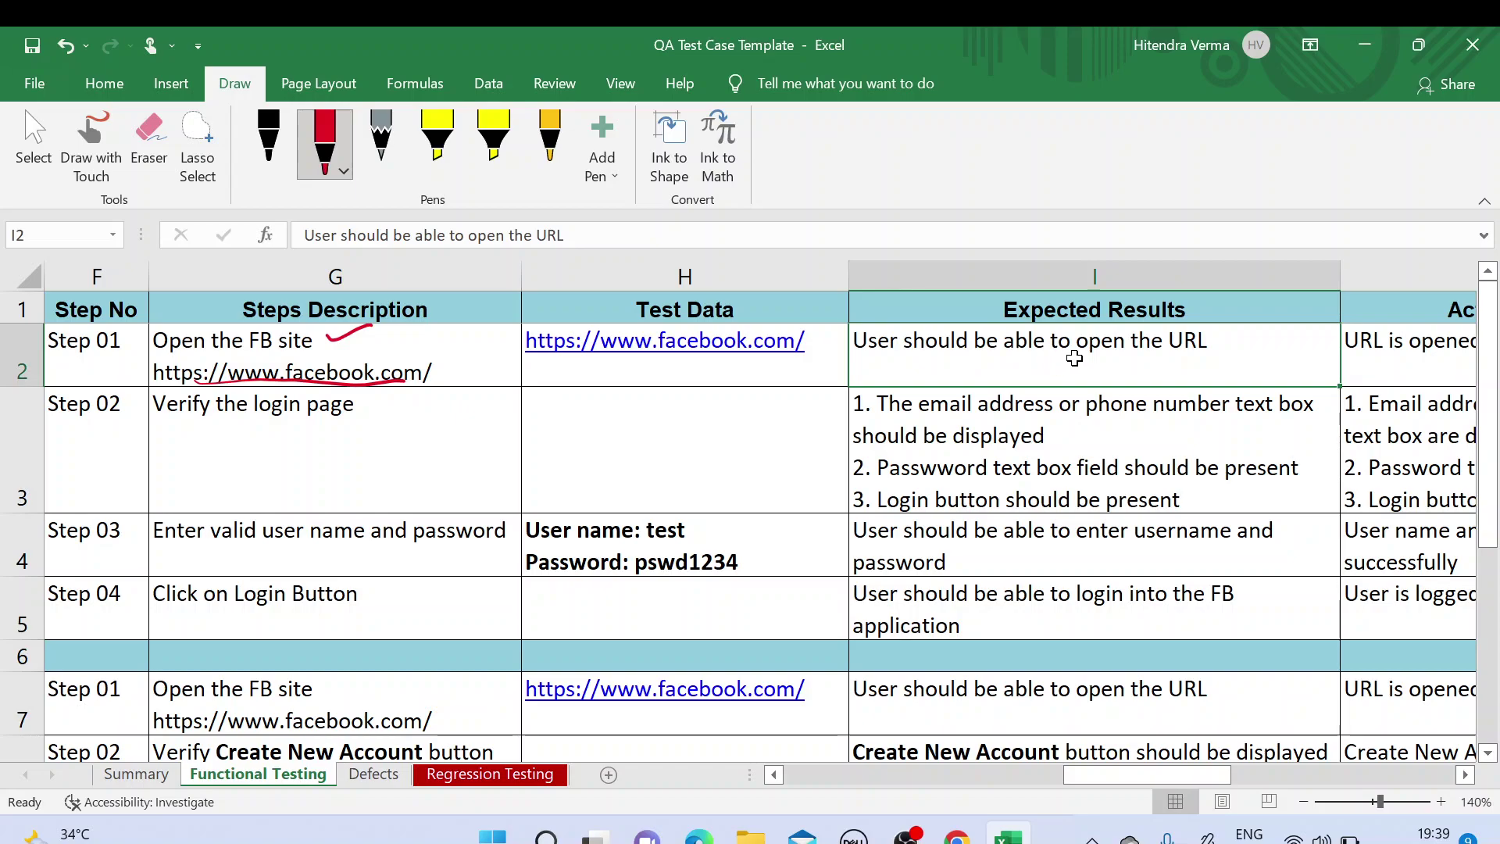
key(Right)
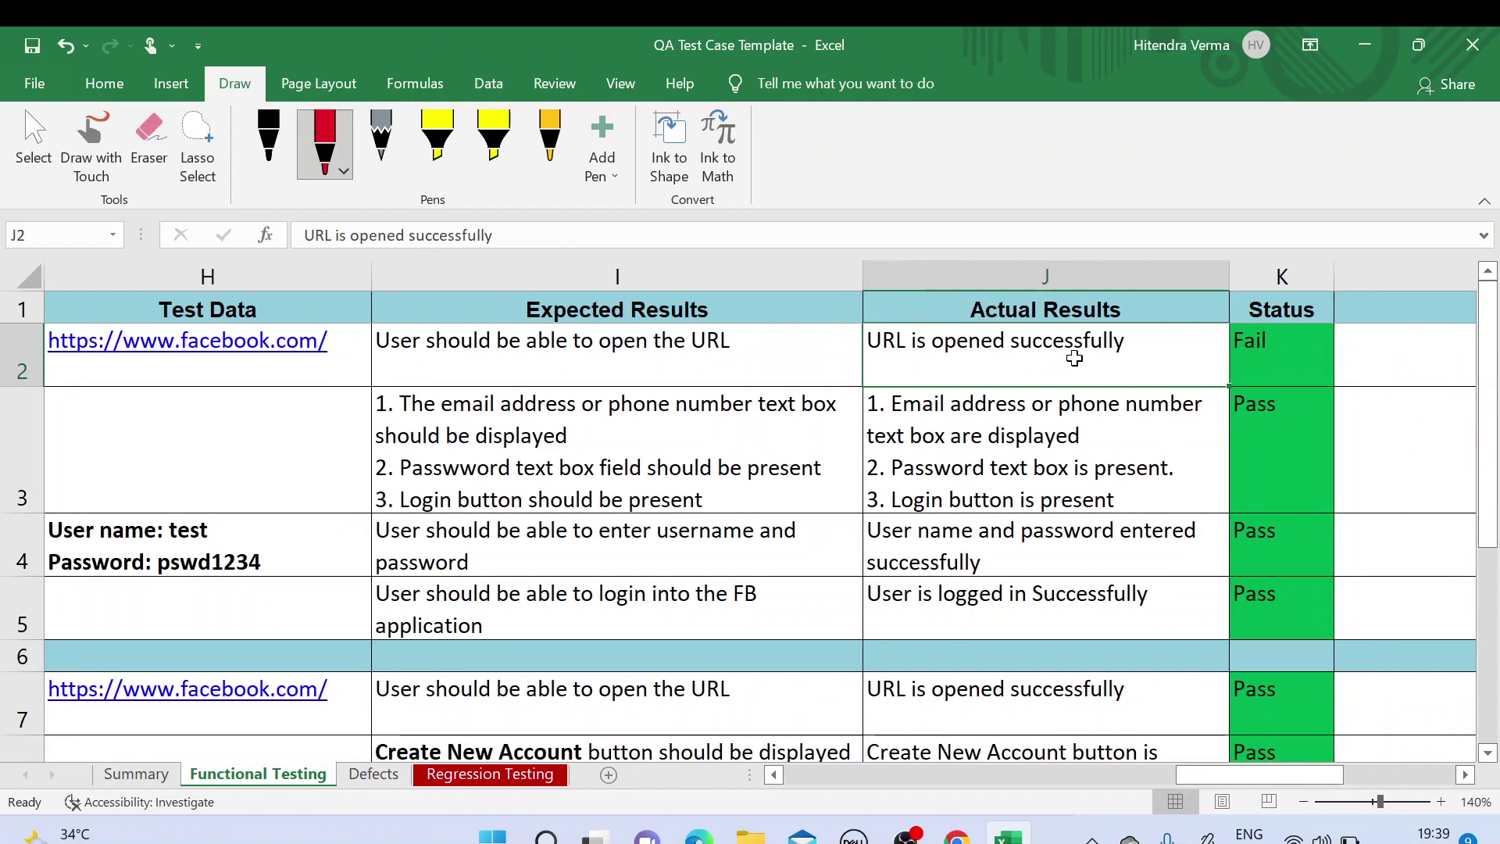
click(649, 298)
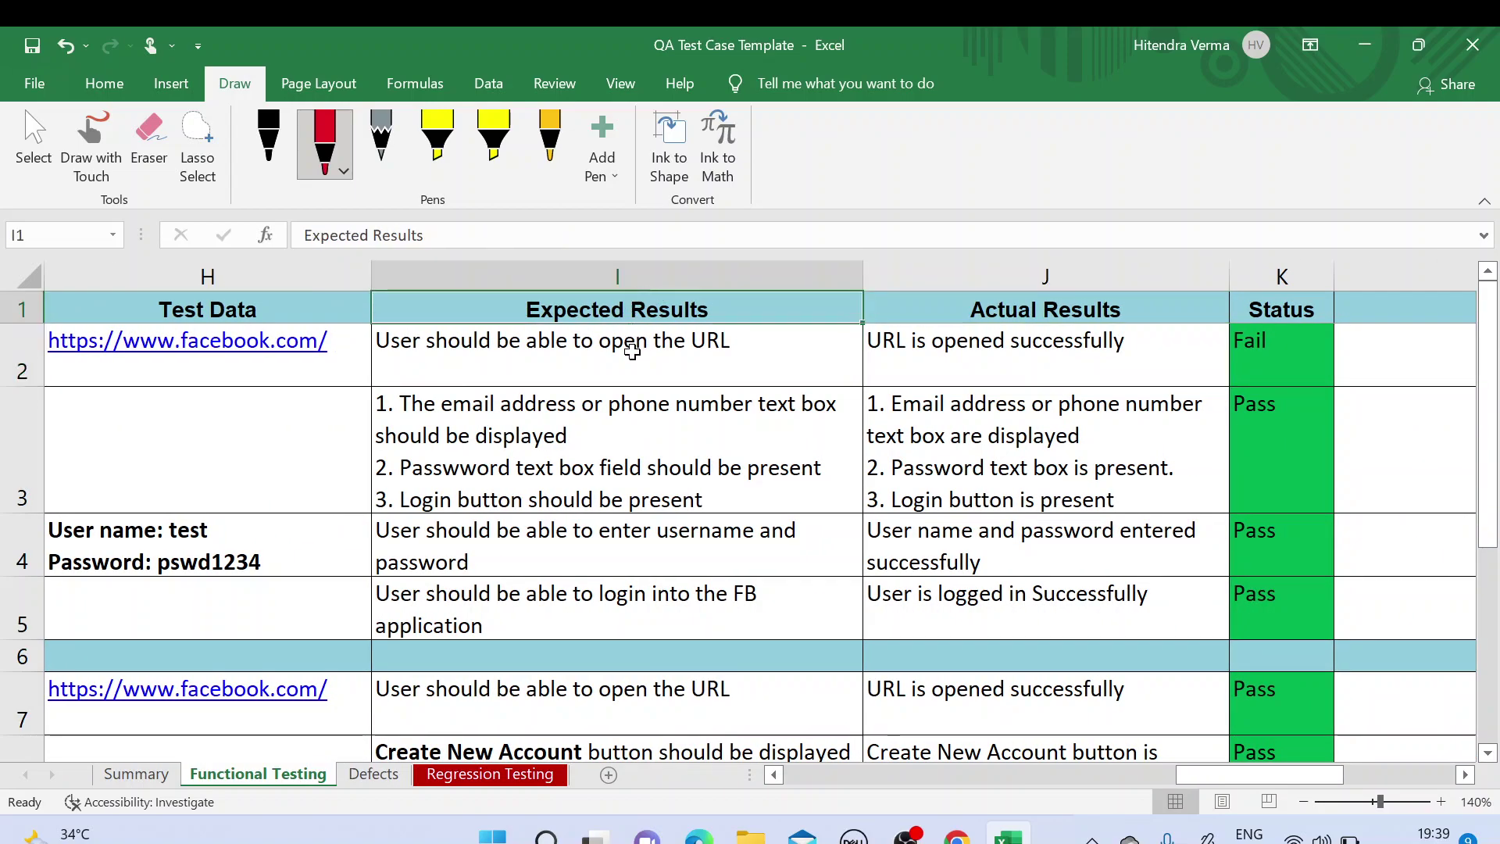
click(635, 353)
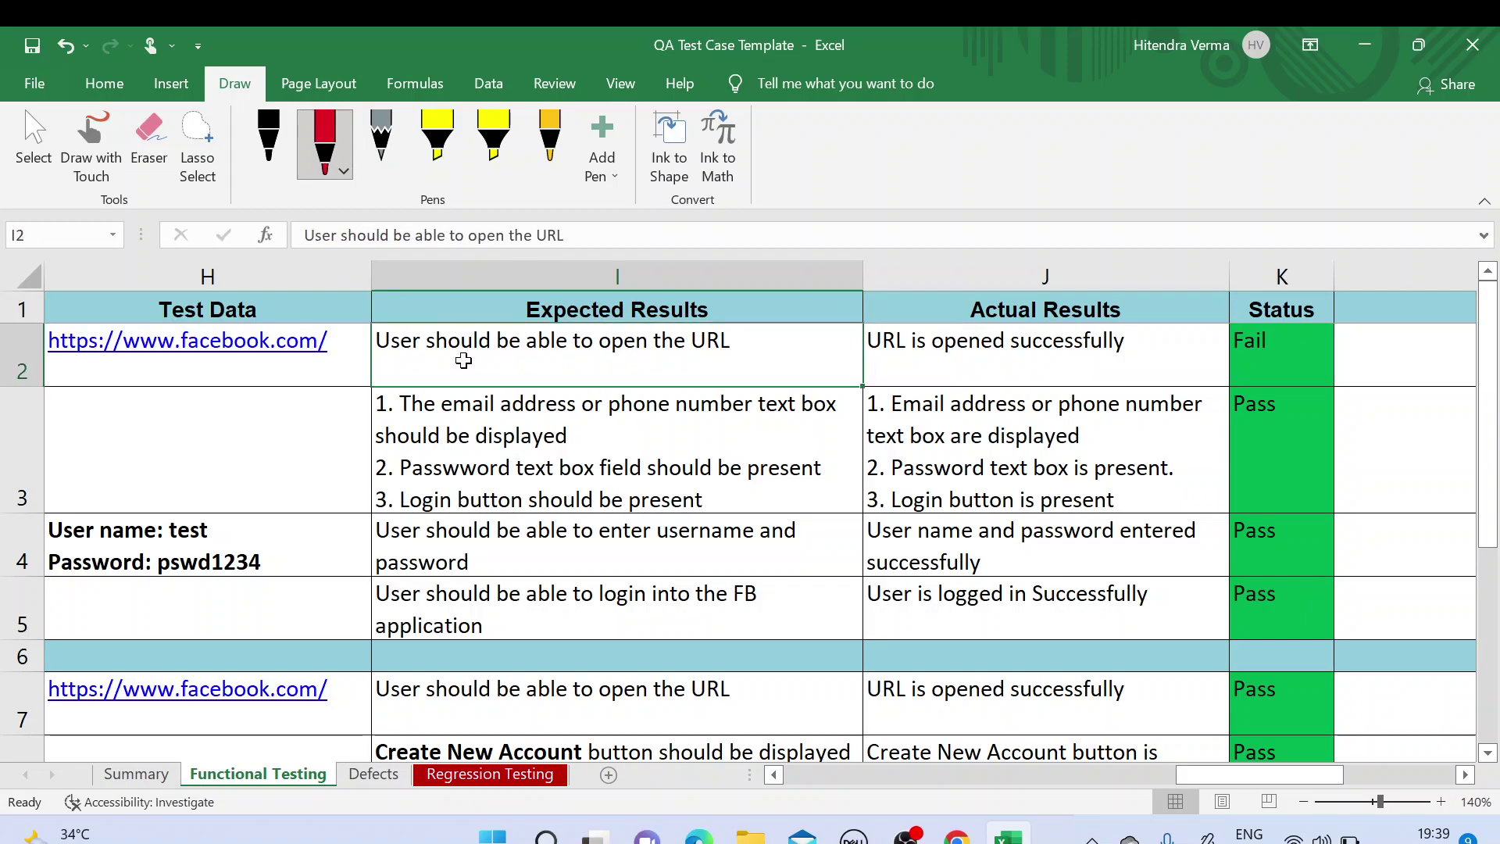
click(1001, 349)
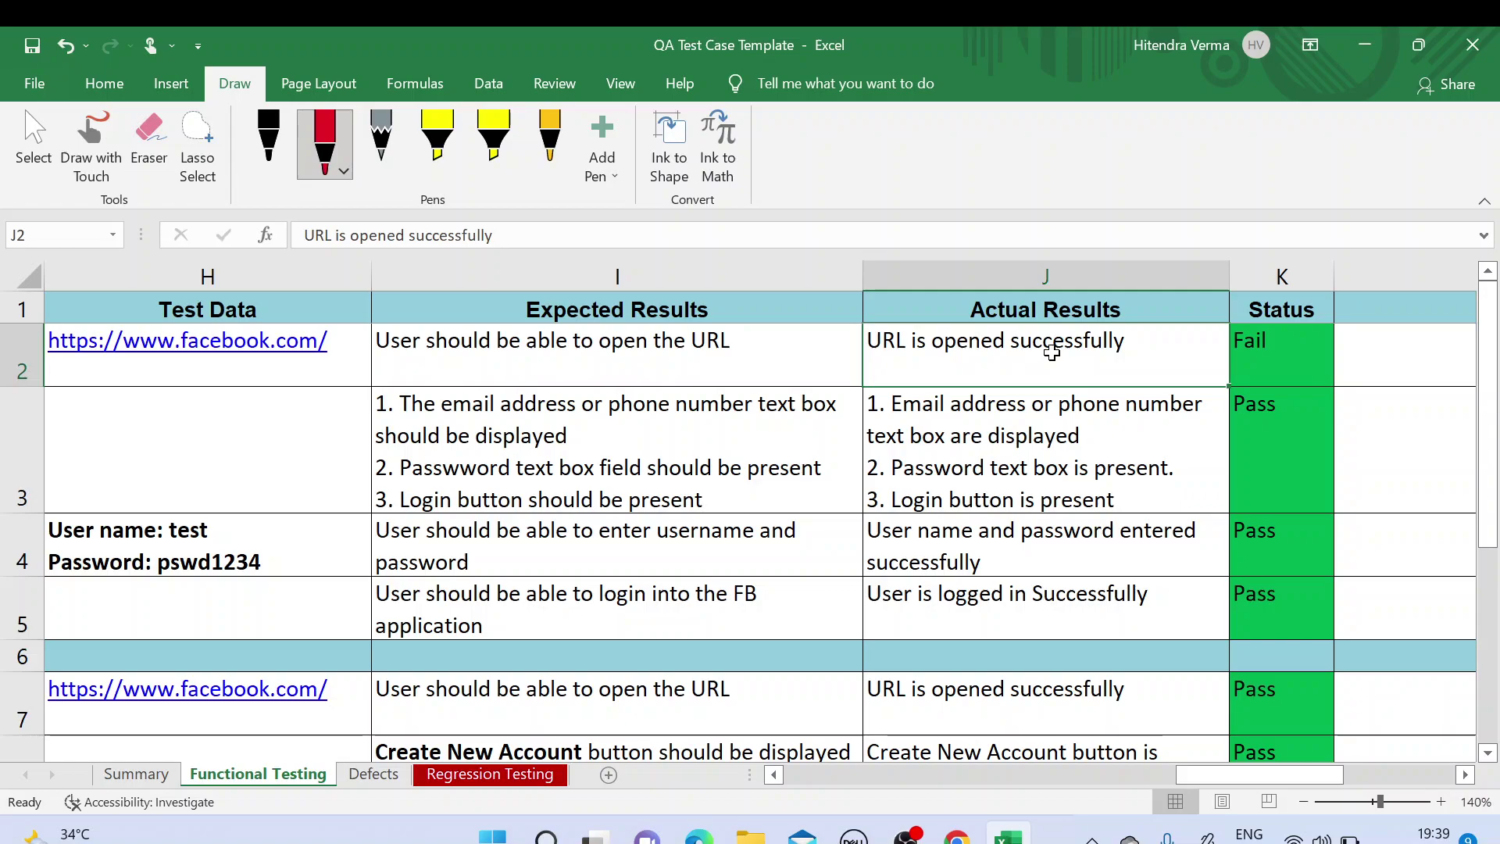
Step: Set Step 01's Status to Pass in the first test case and recheck it against the expected and actual results
click(1237, 347)
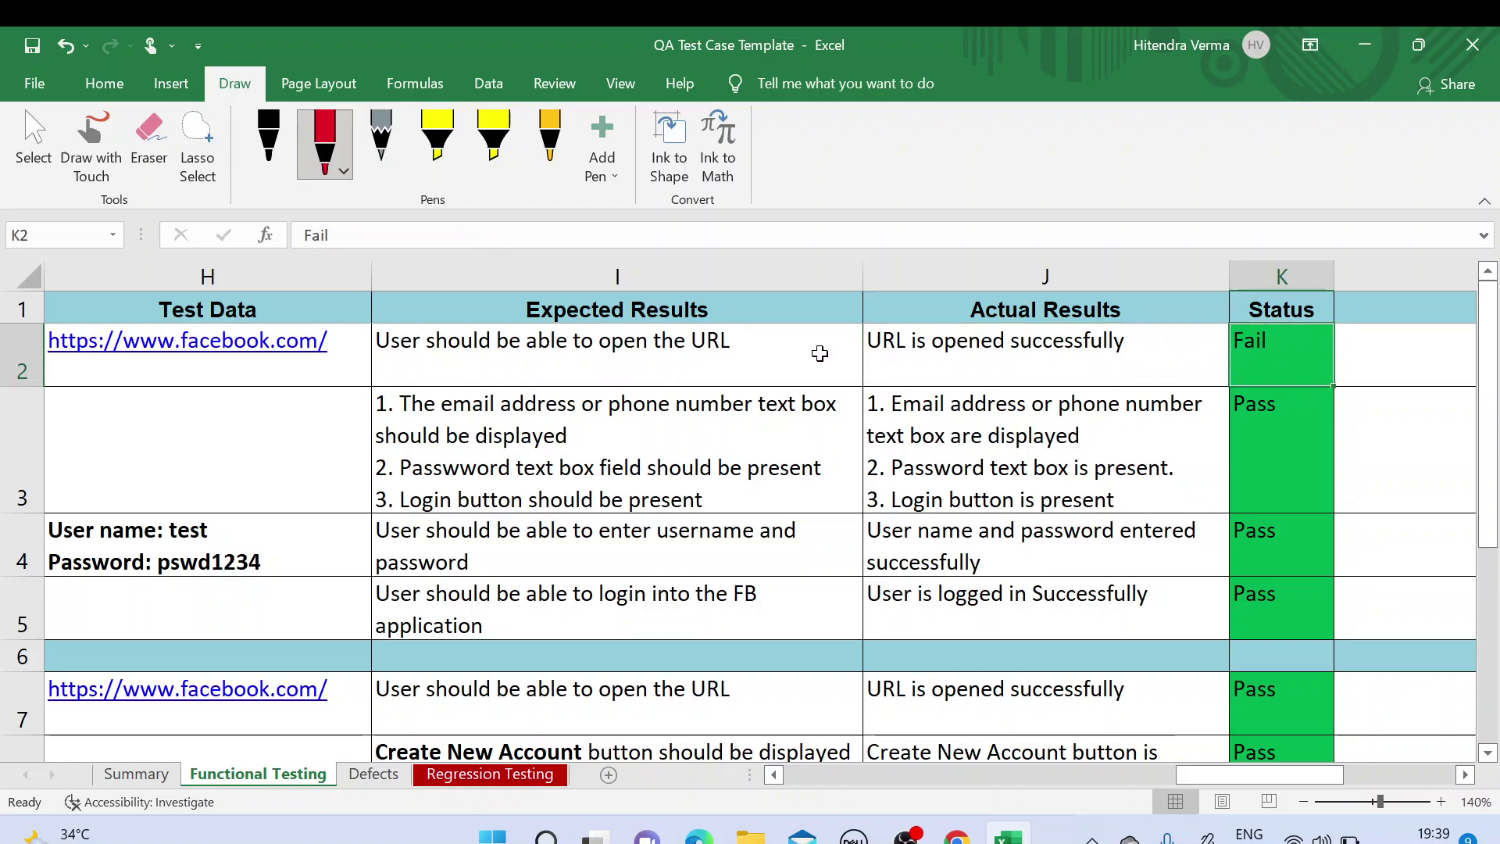
click(719, 307)
click(934, 307)
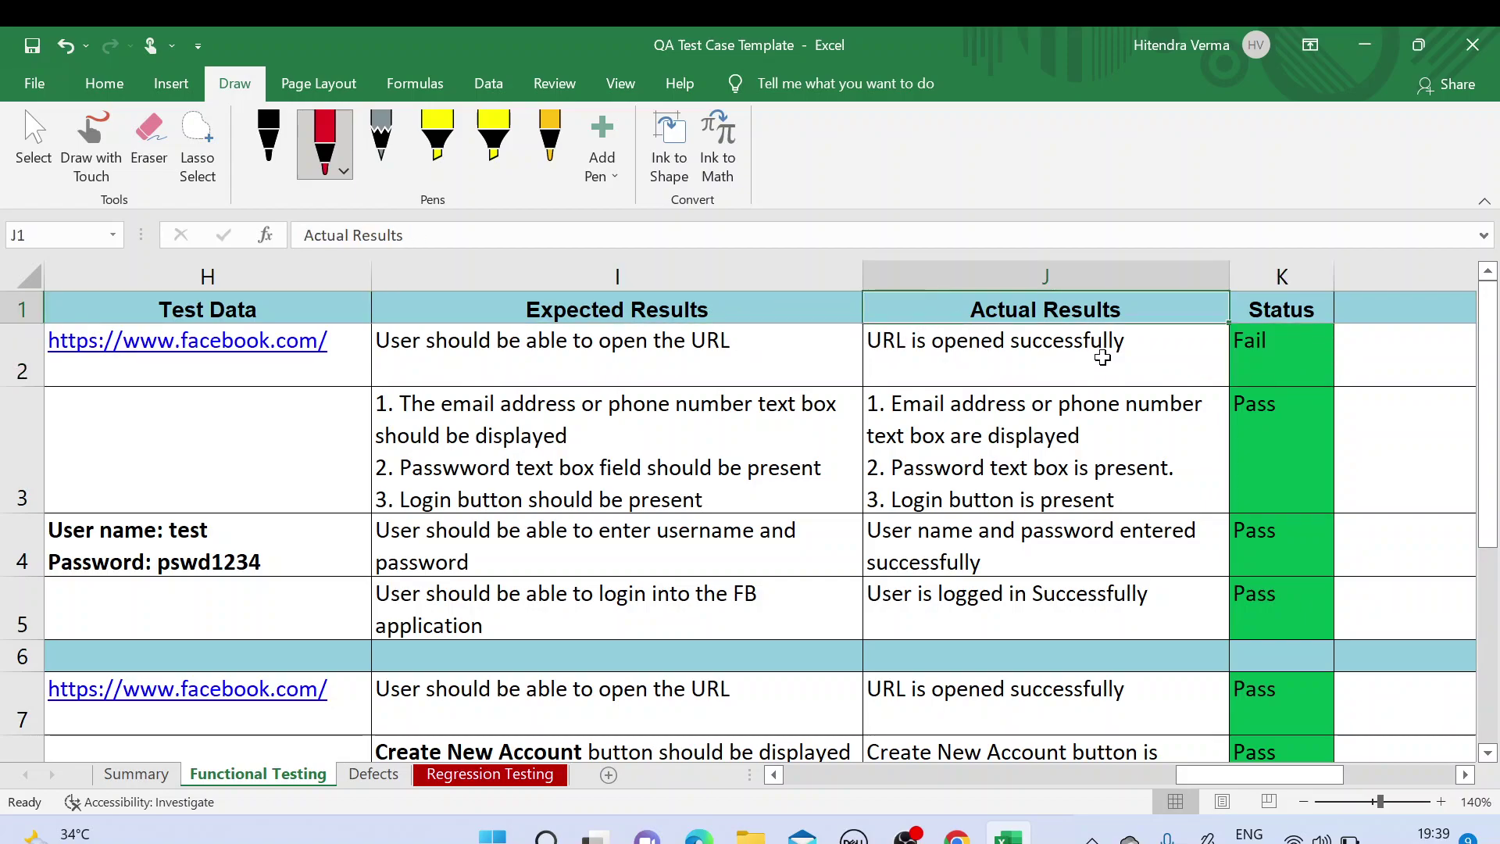
click(1285, 350)
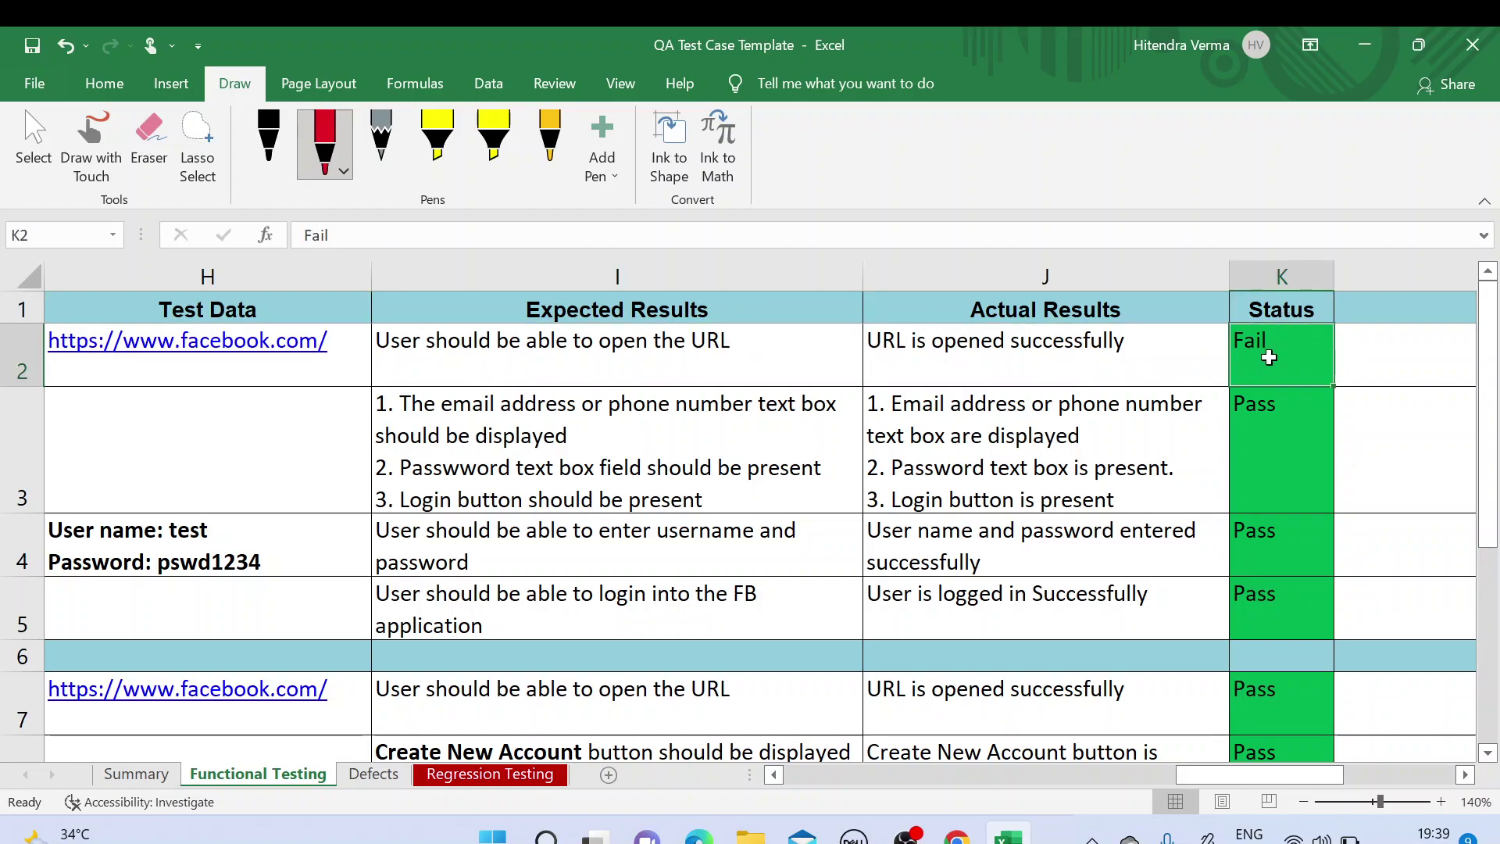
text(Pass)
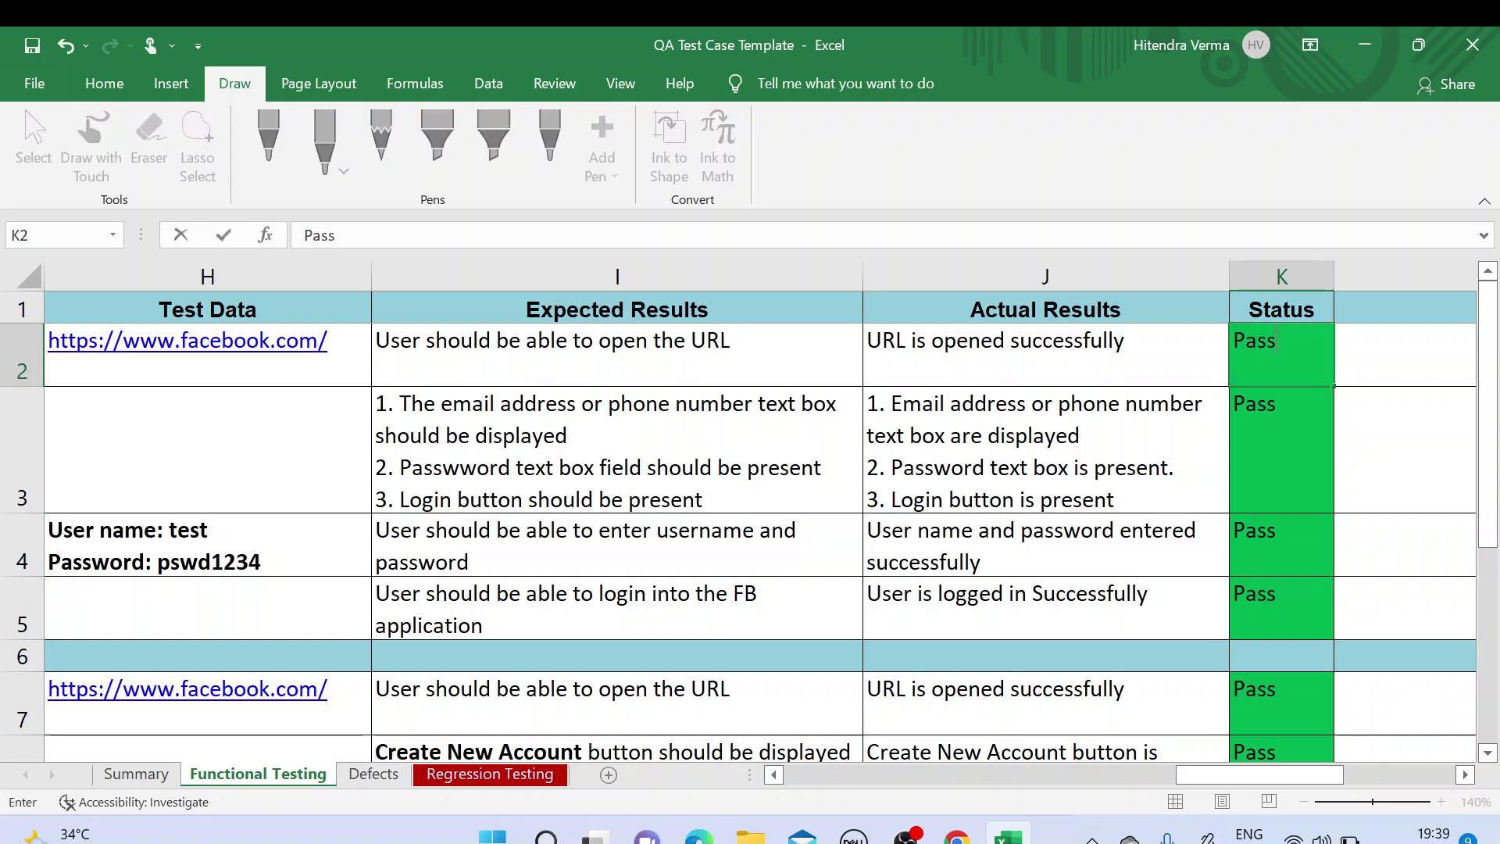
click(1191, 378)
click(1320, 373)
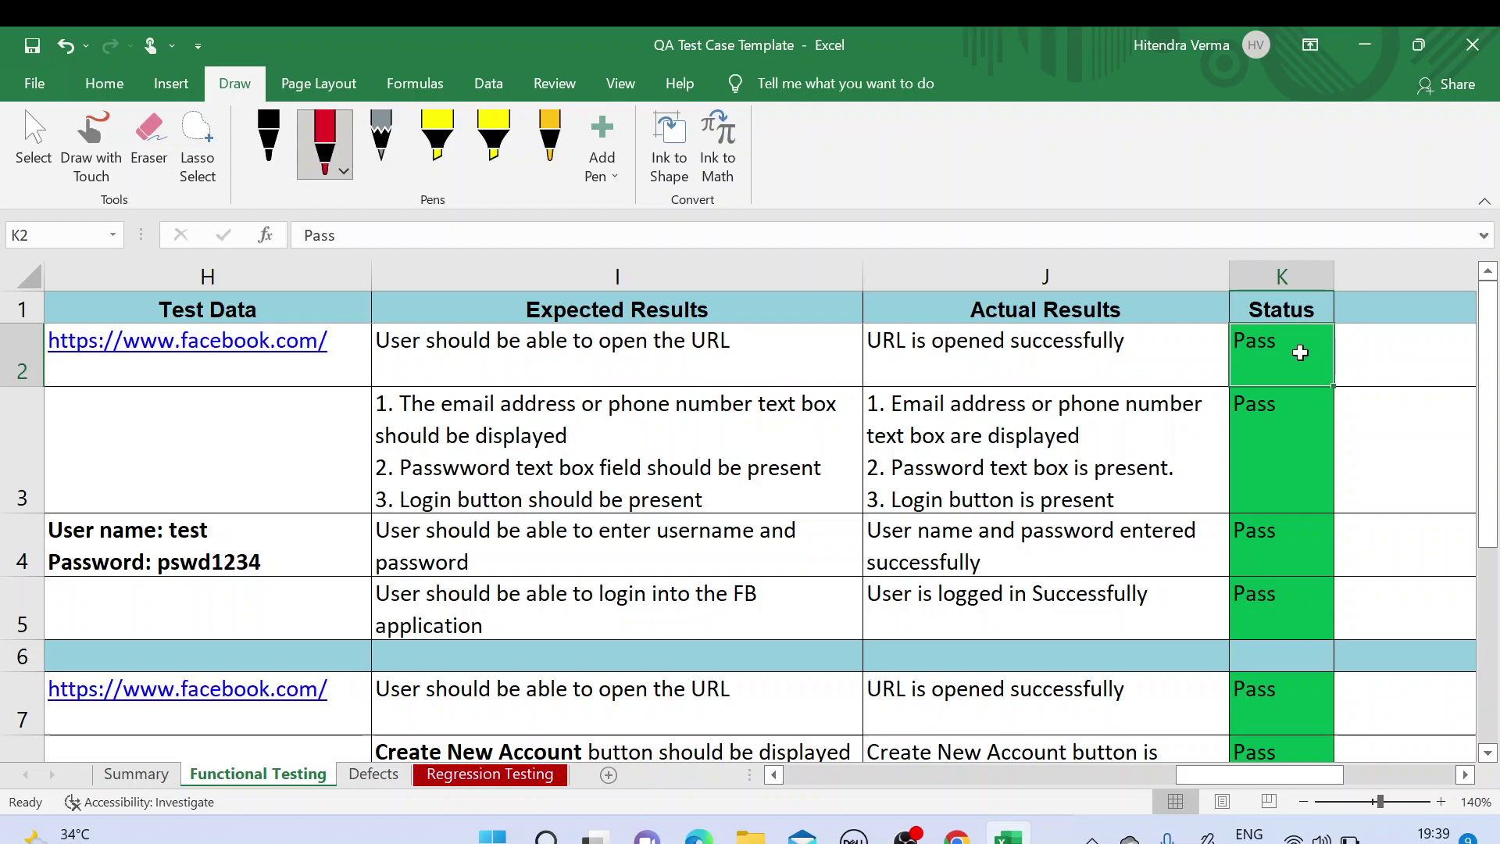
click(983, 349)
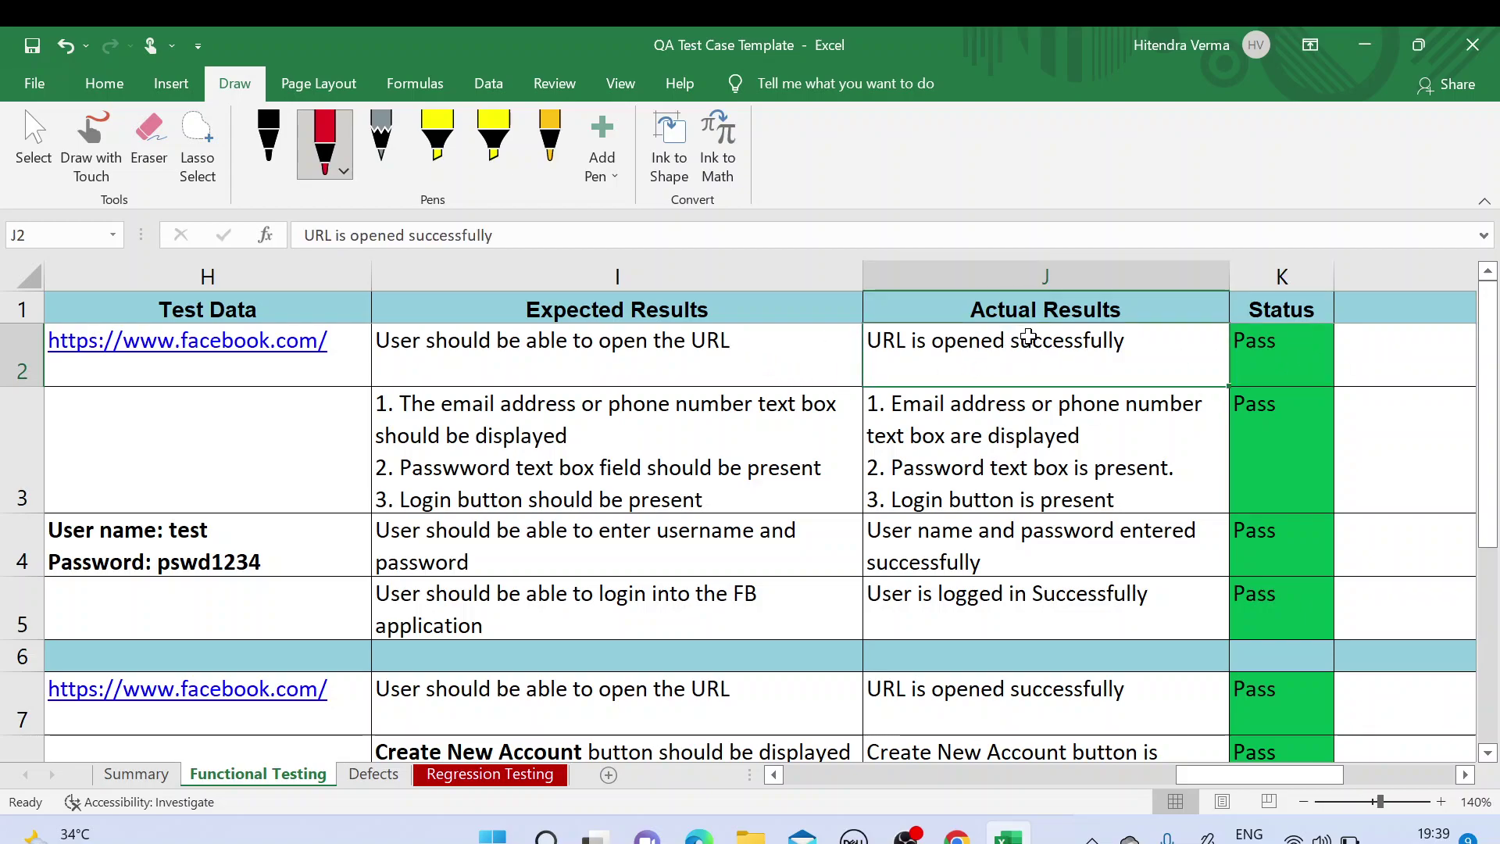
click(773, 344)
click(867, 348)
click(1282, 343)
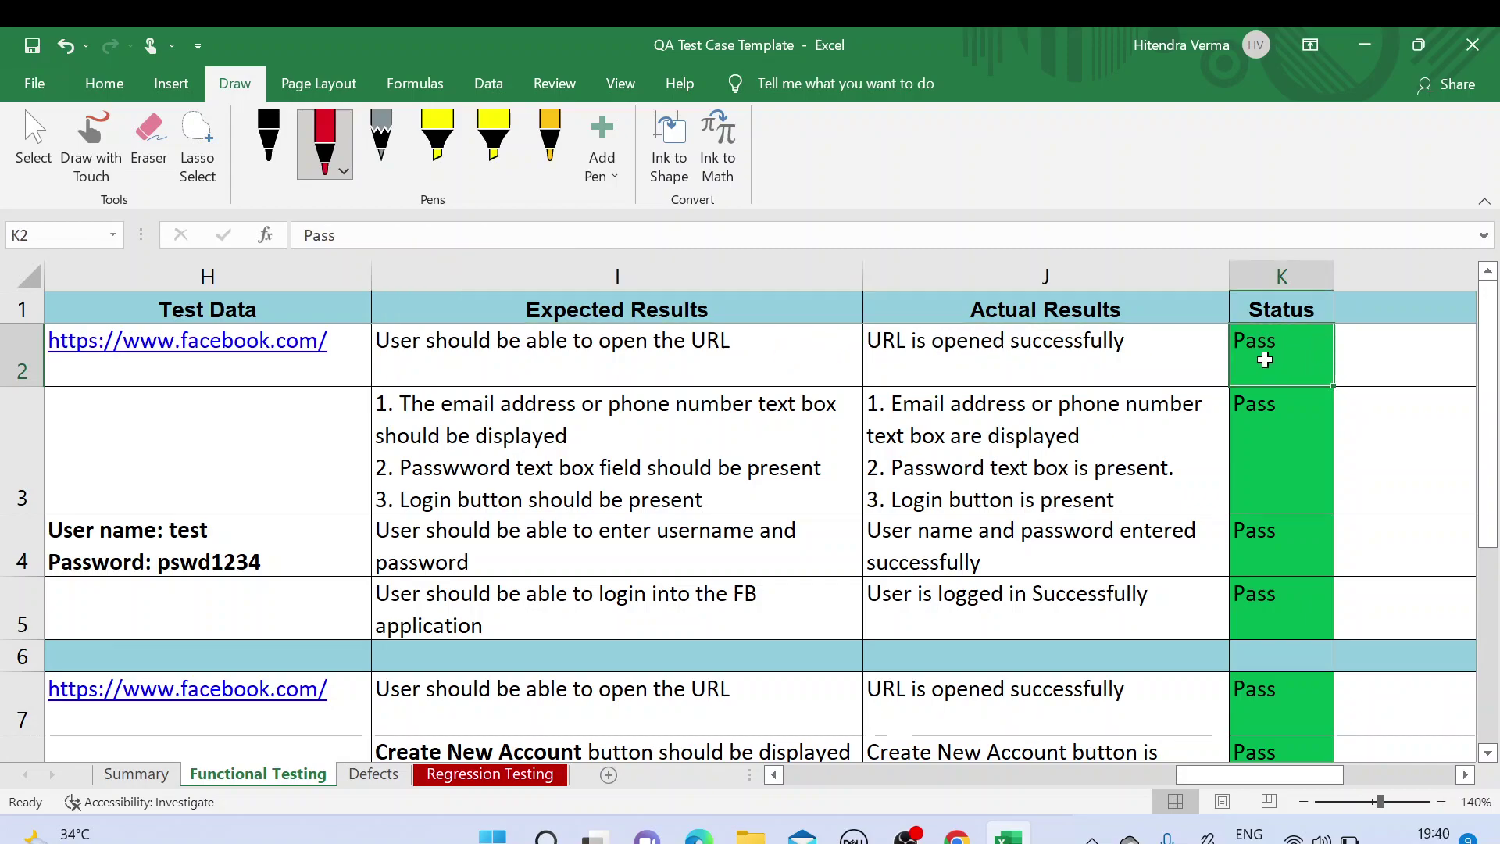
Step: Review Step 02's expected results, description and Test Data cell in the first test case
click(659, 429)
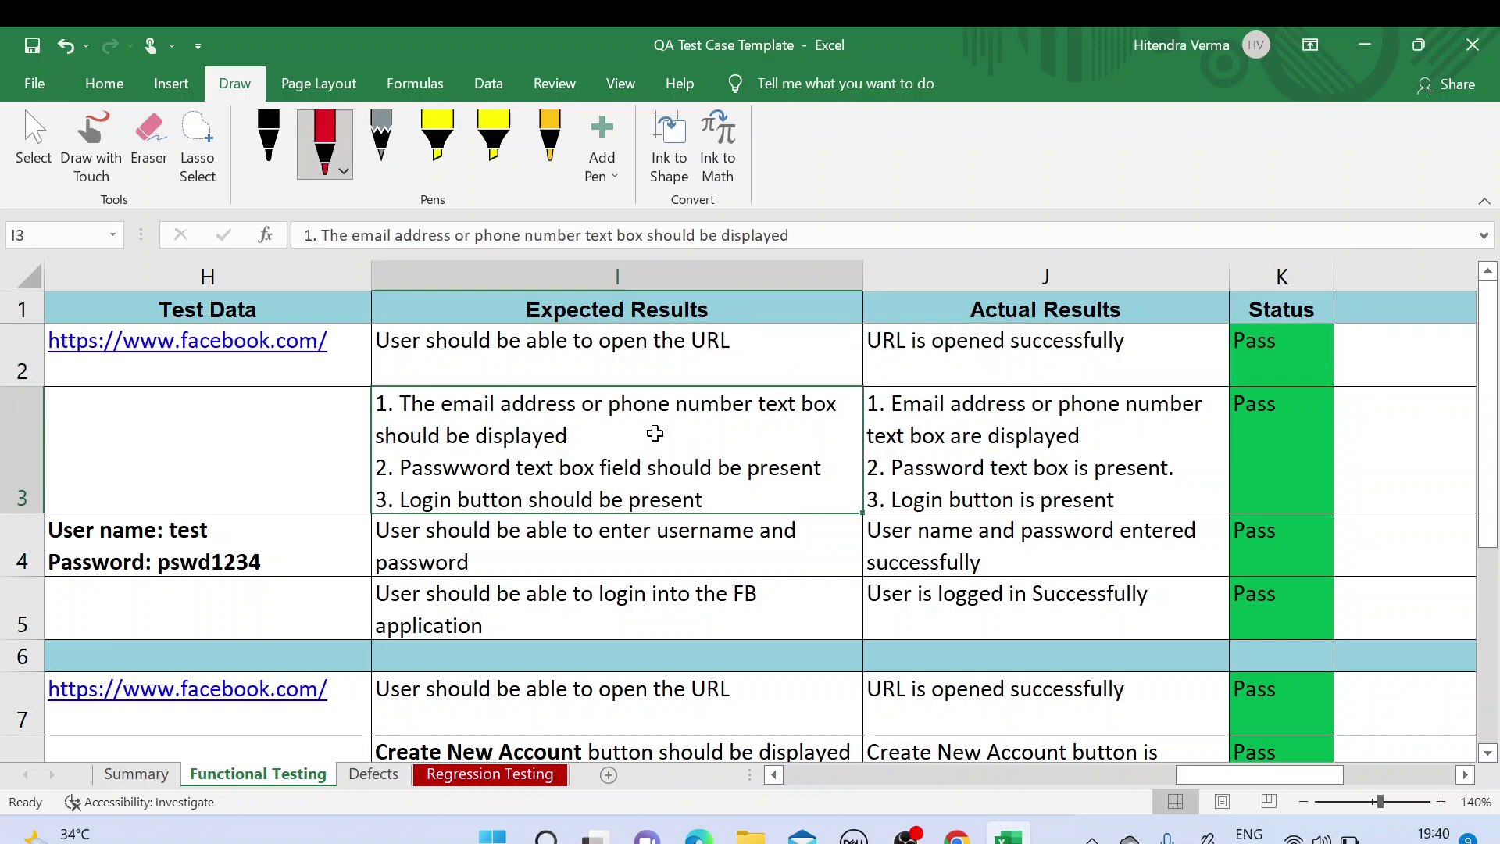
key(Left)
key(Left)
key(Left)
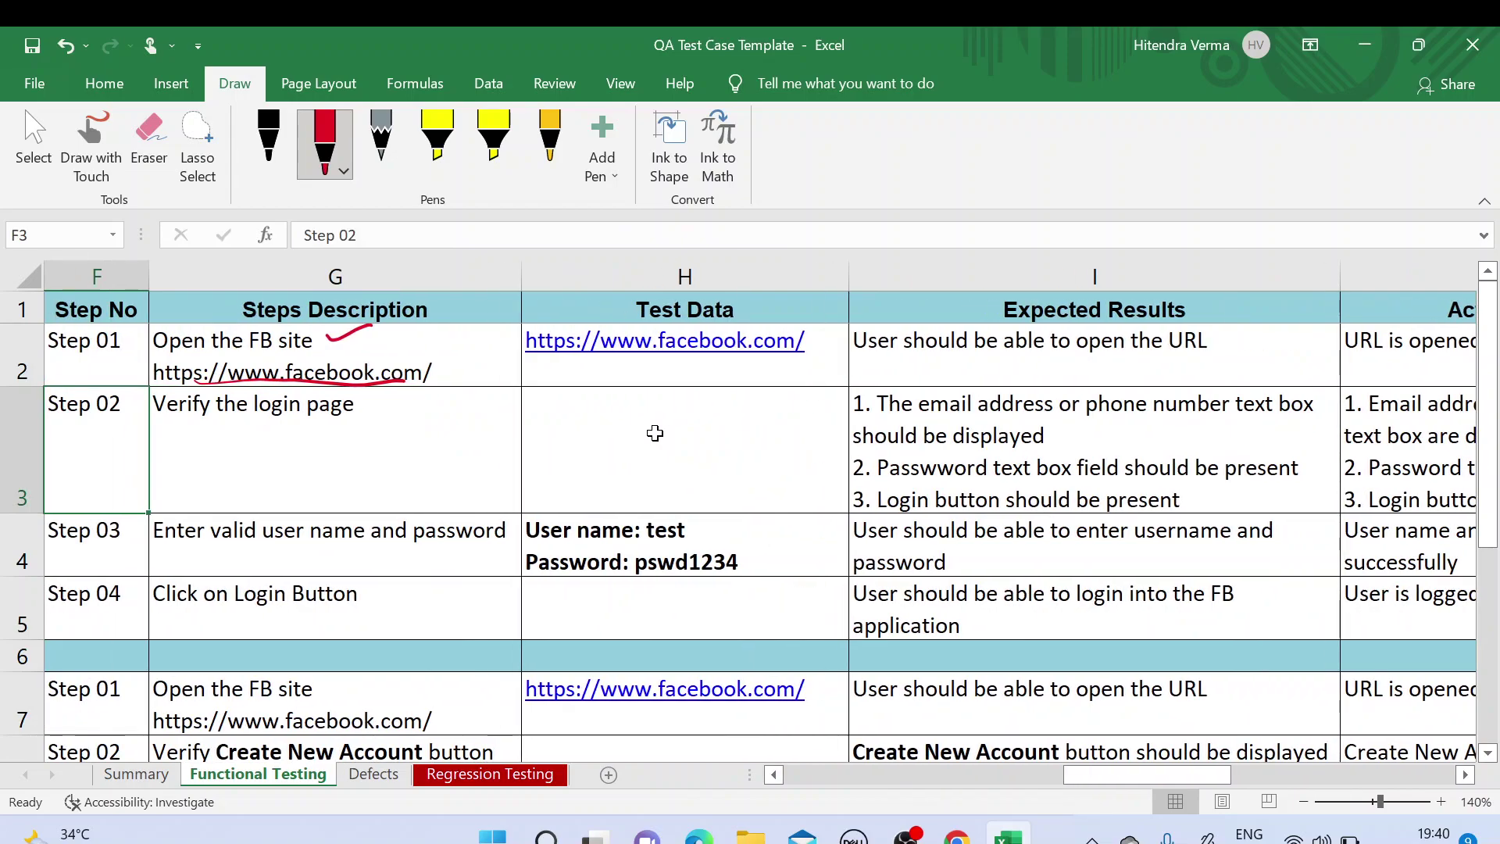
click(272, 451)
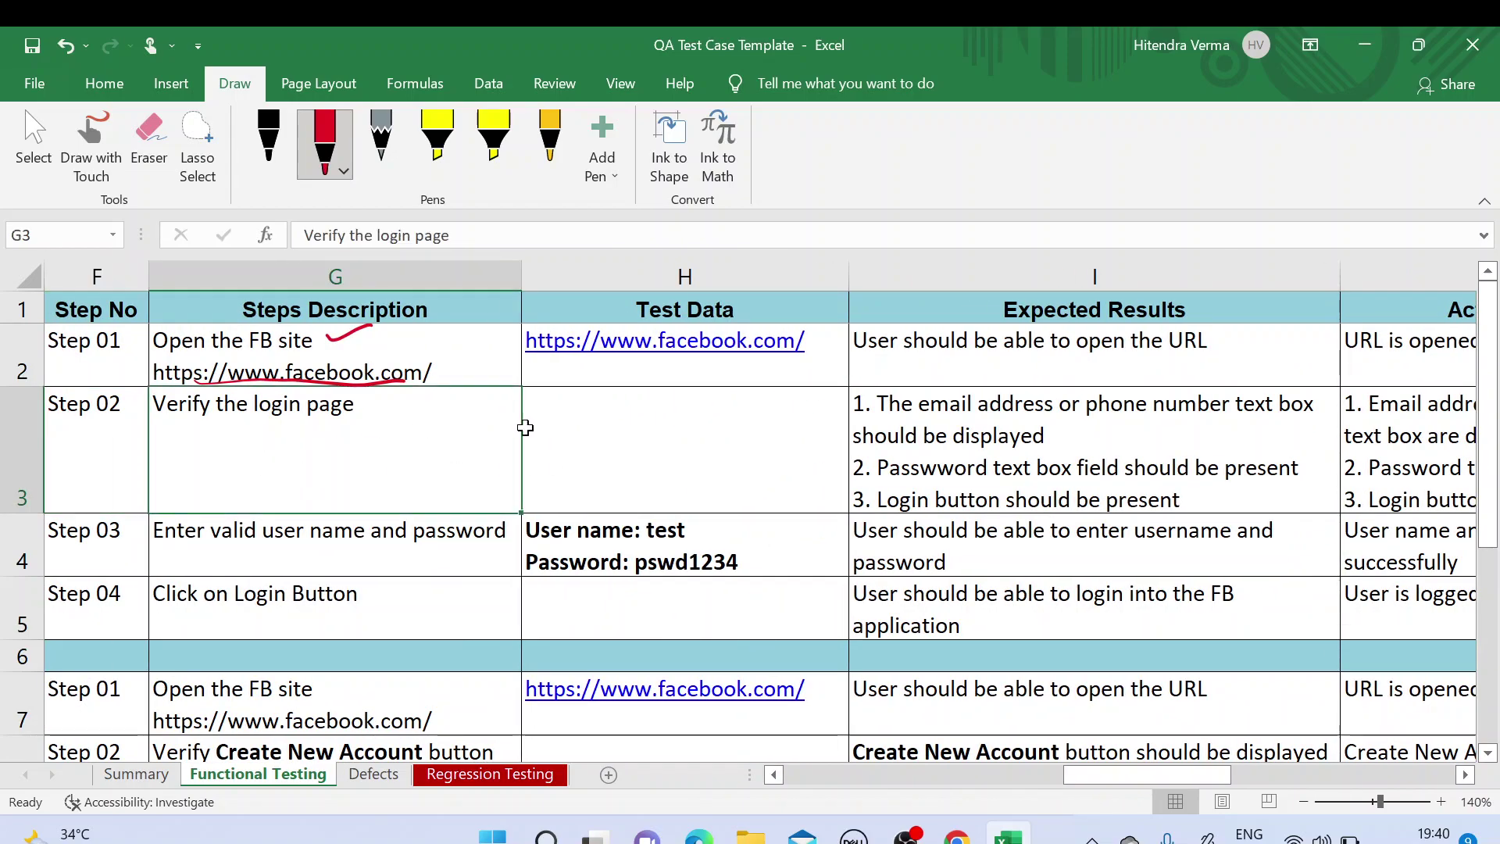
click(799, 433)
Step: Switch to Chrome, open facebook.com and examine the login form's email, password and Log In elements
click(957, 834)
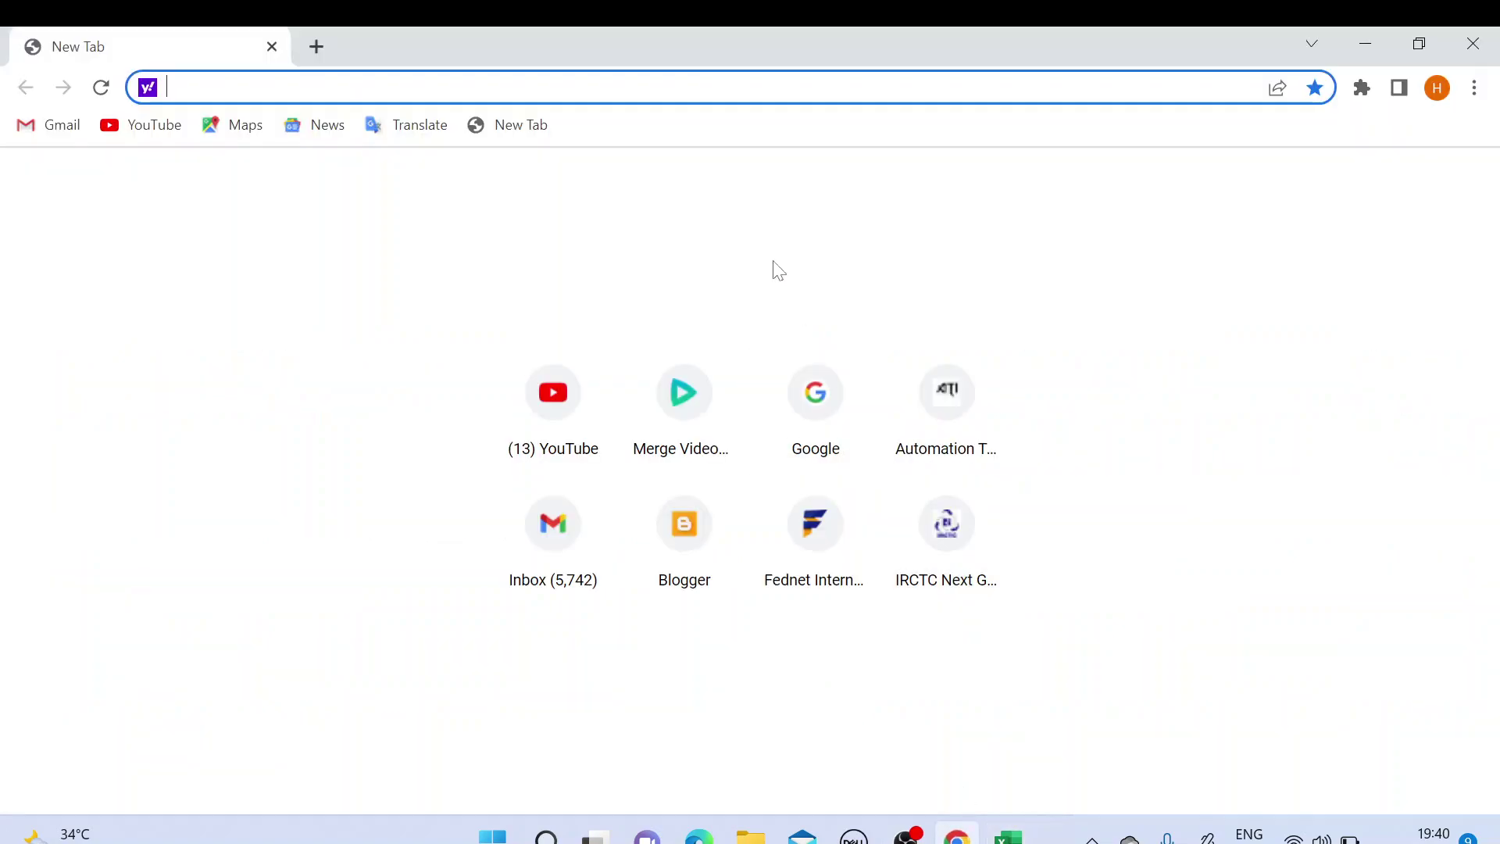
text(facebook.com)
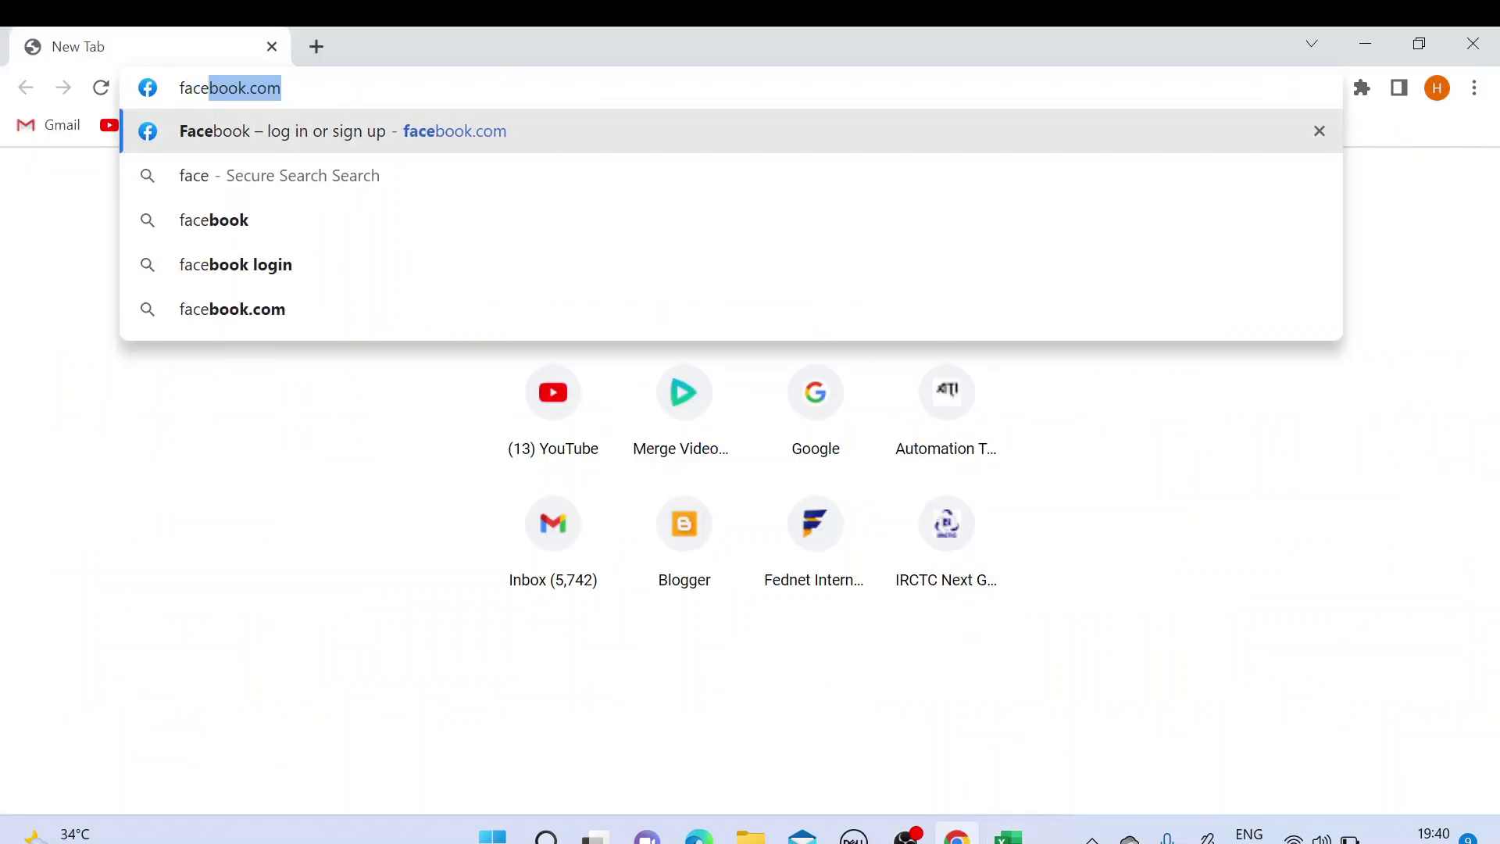
key(Return)
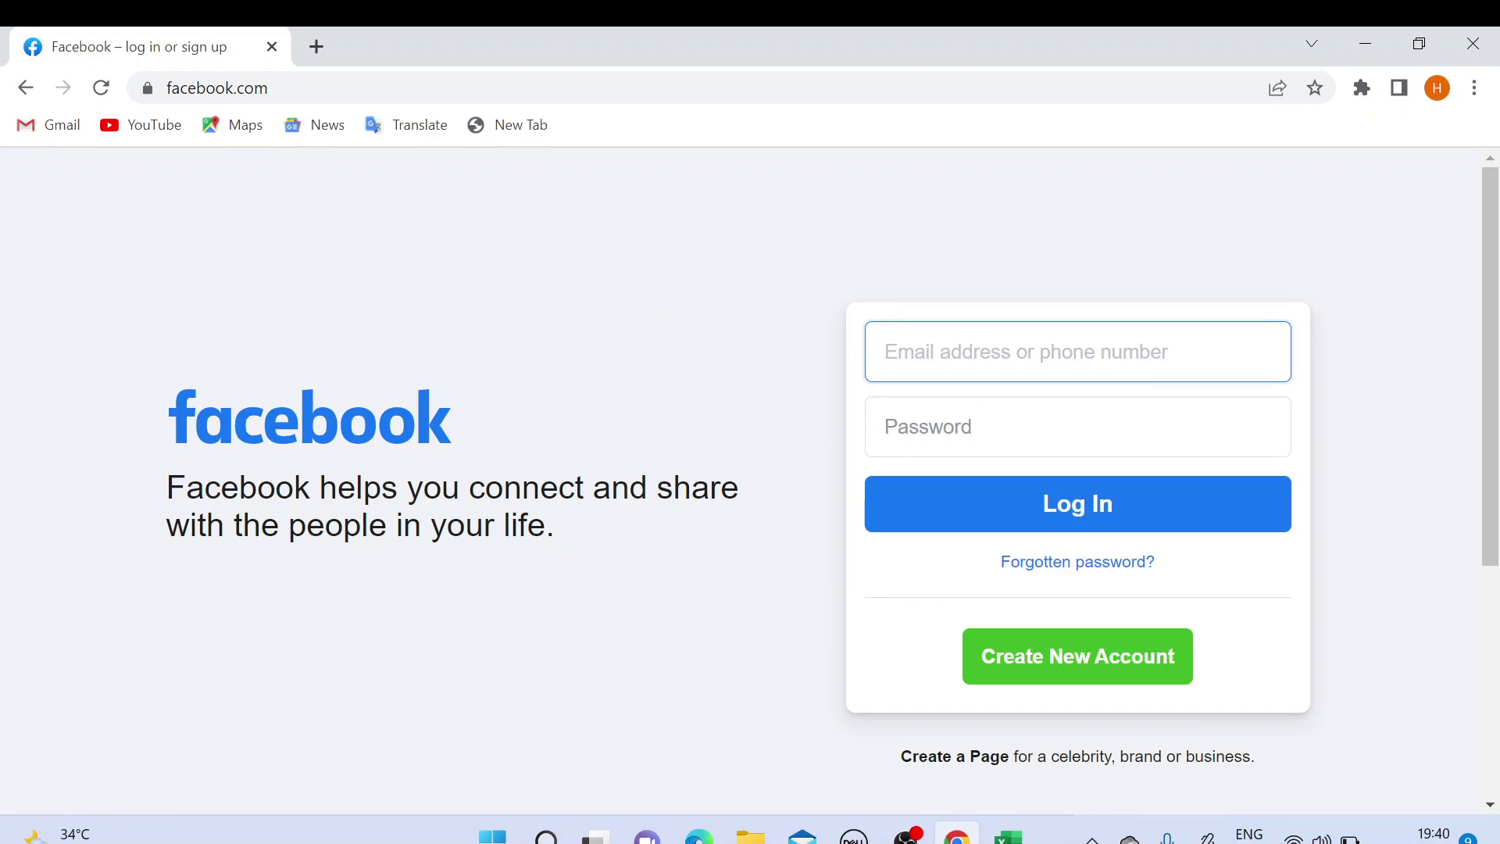
key(Tab)
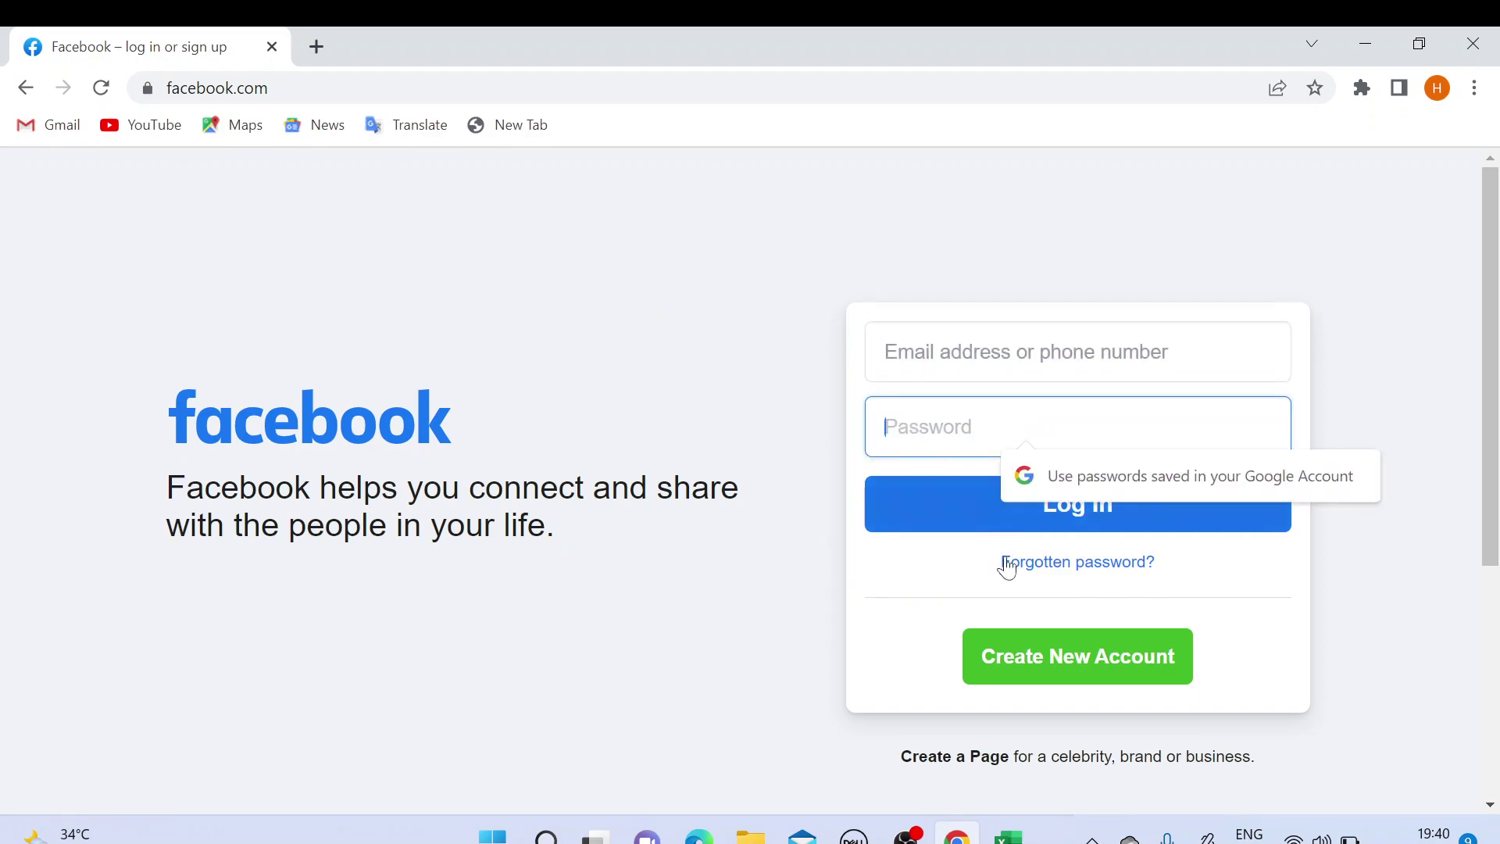
click(803, 536)
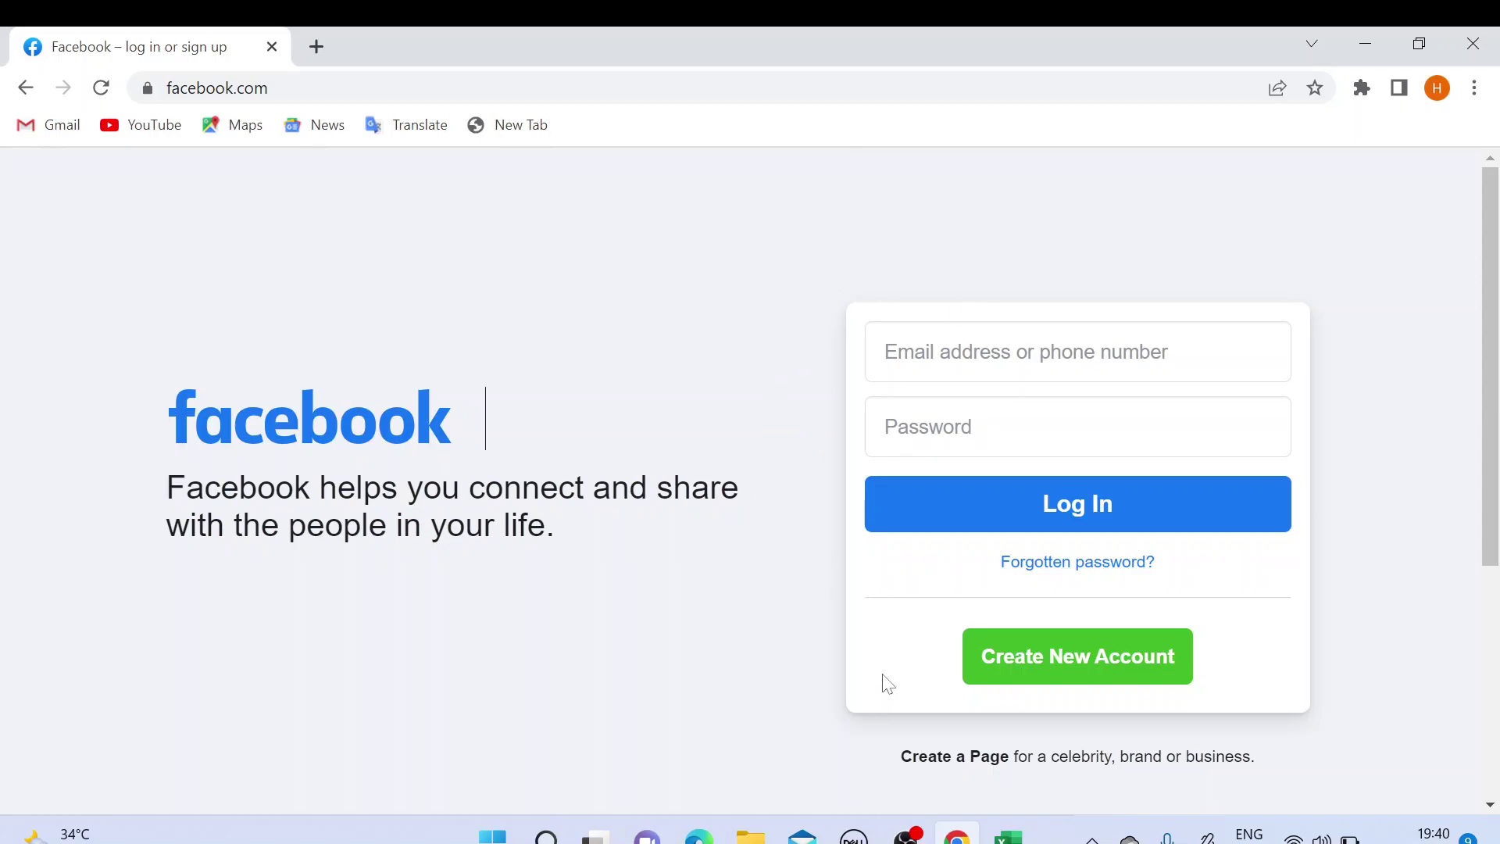
Step: Return to the Excel test case and compare Step 02's expected and actual results, checking them against the Facebook login page
click(1008, 834)
click(260, 462)
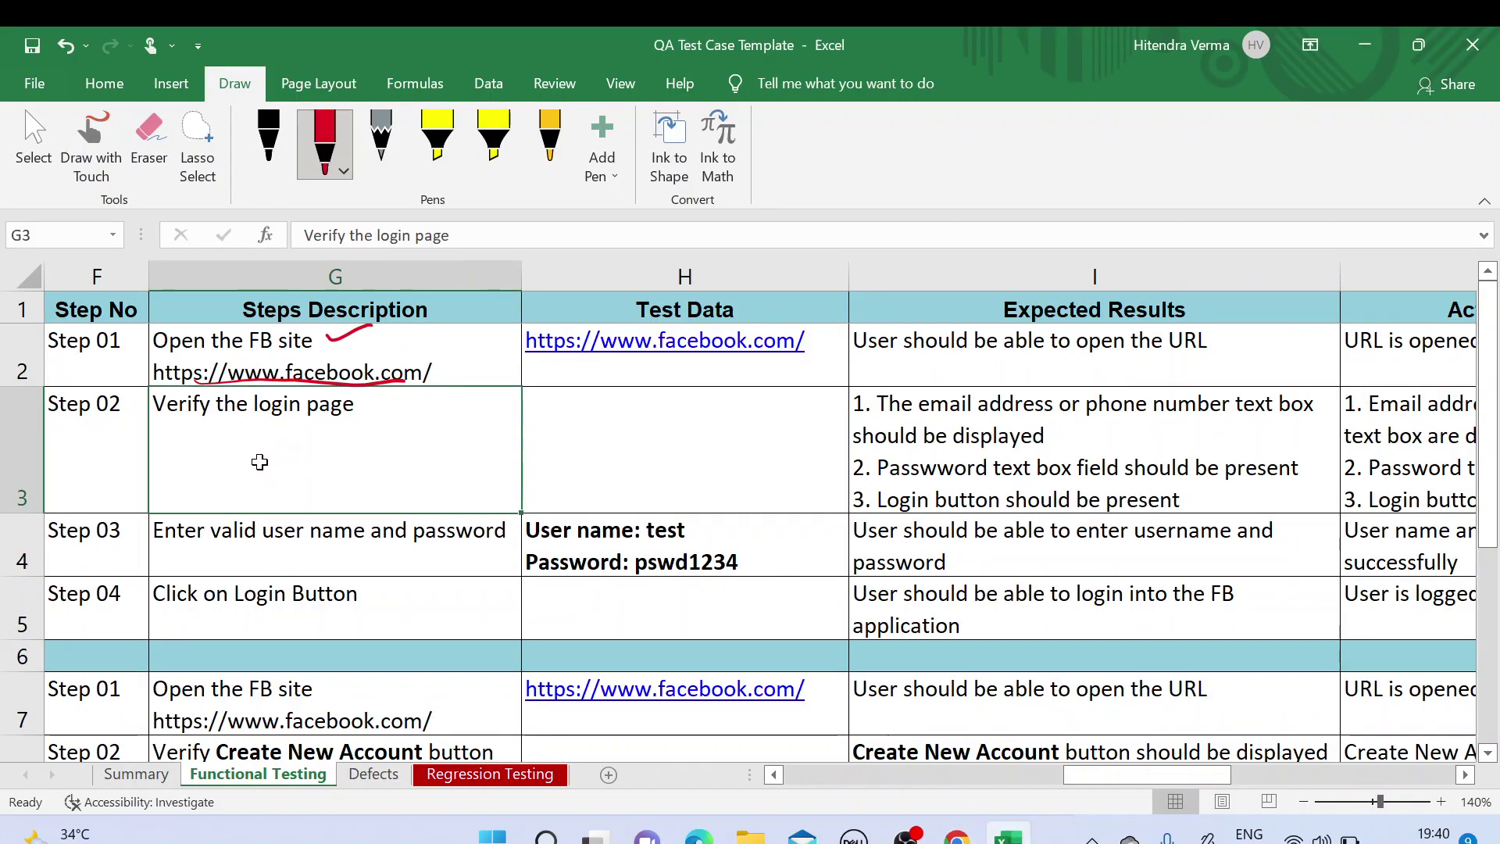
click(110, 425)
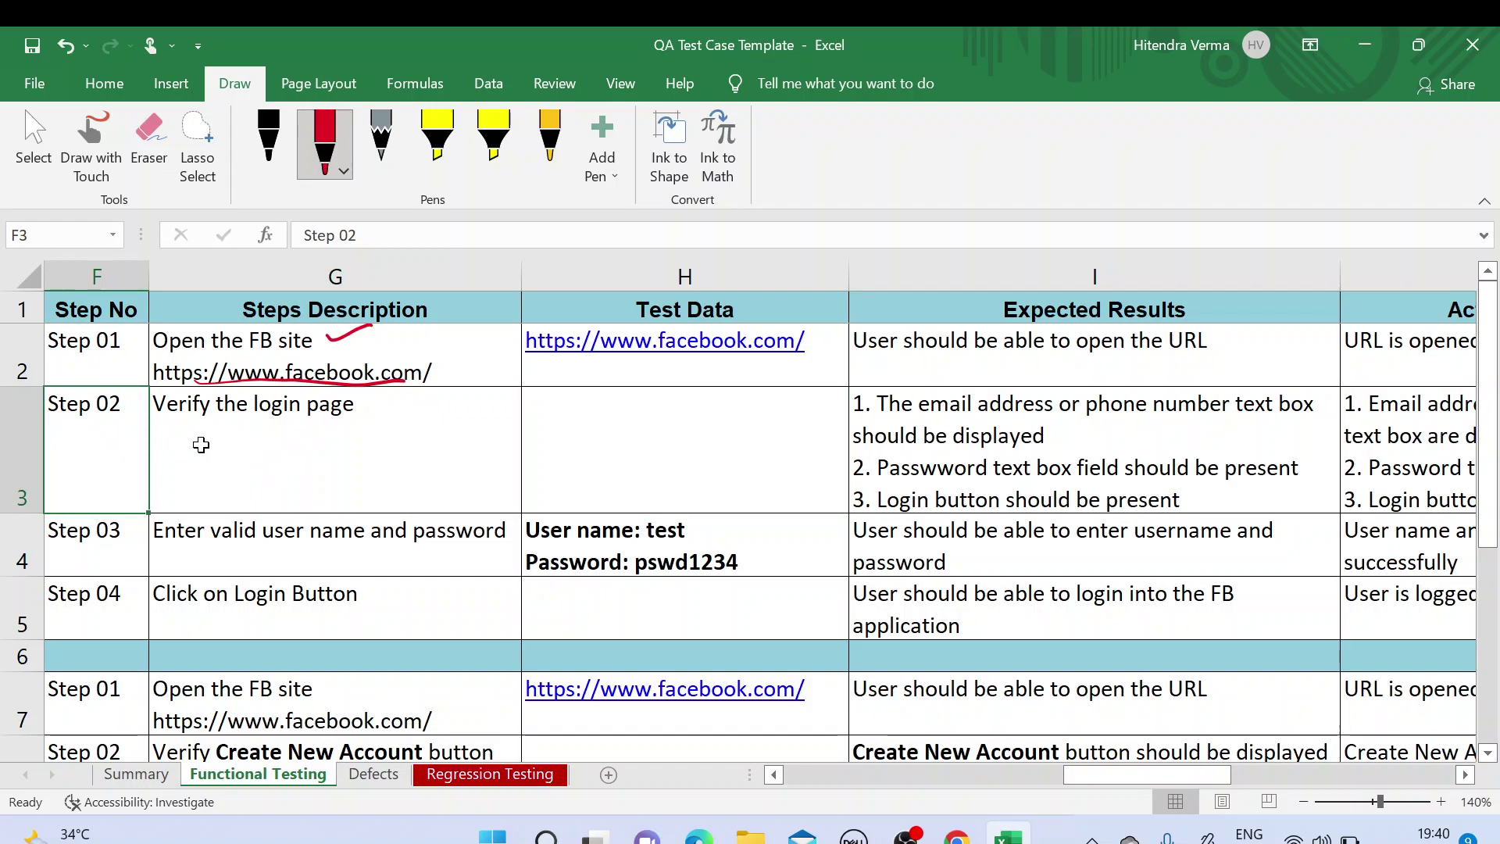
click(215, 438)
click(959, 431)
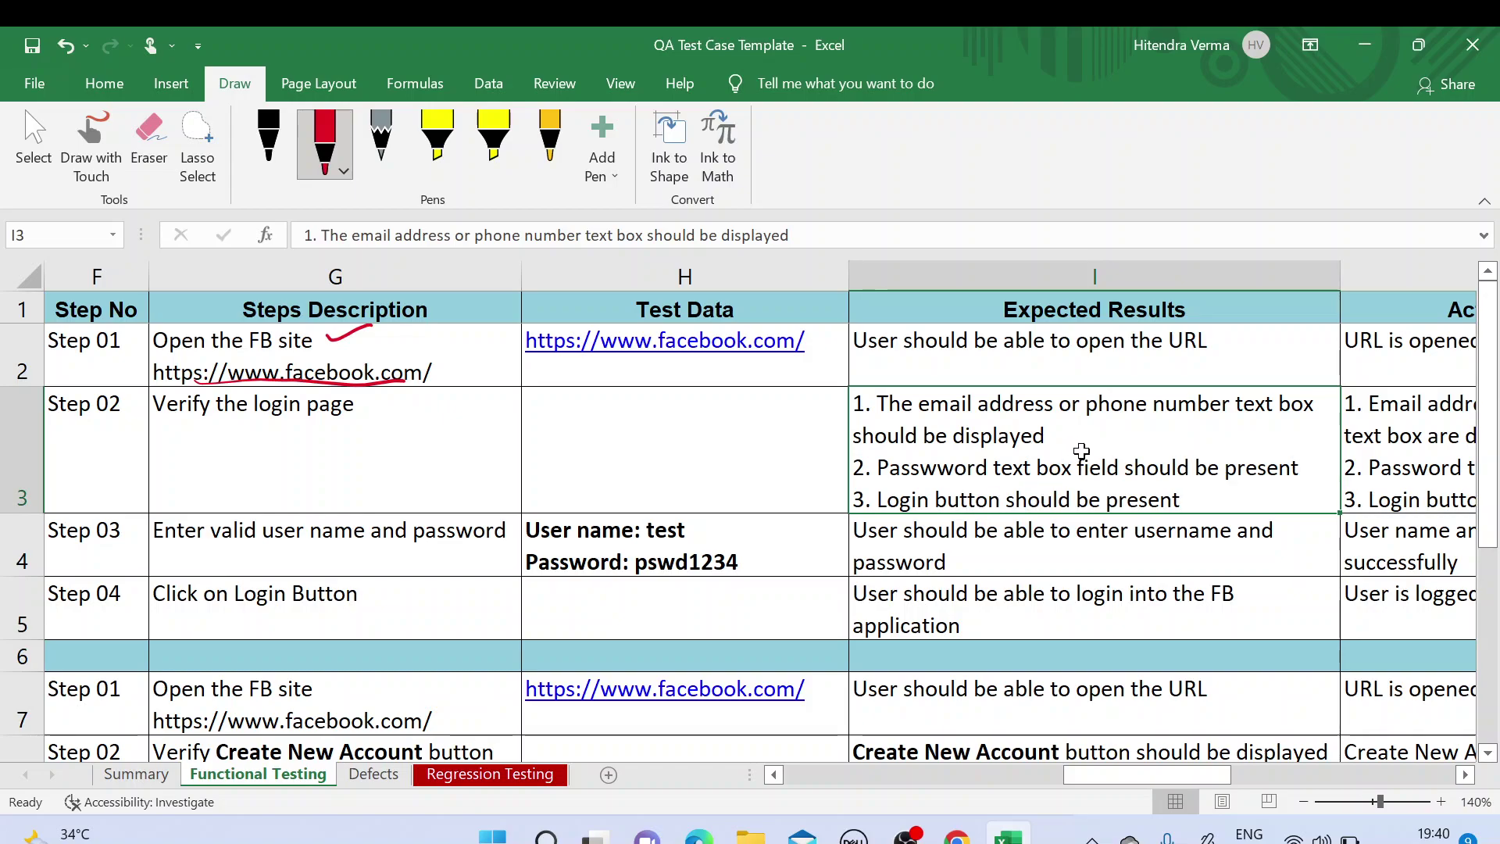
key(Right)
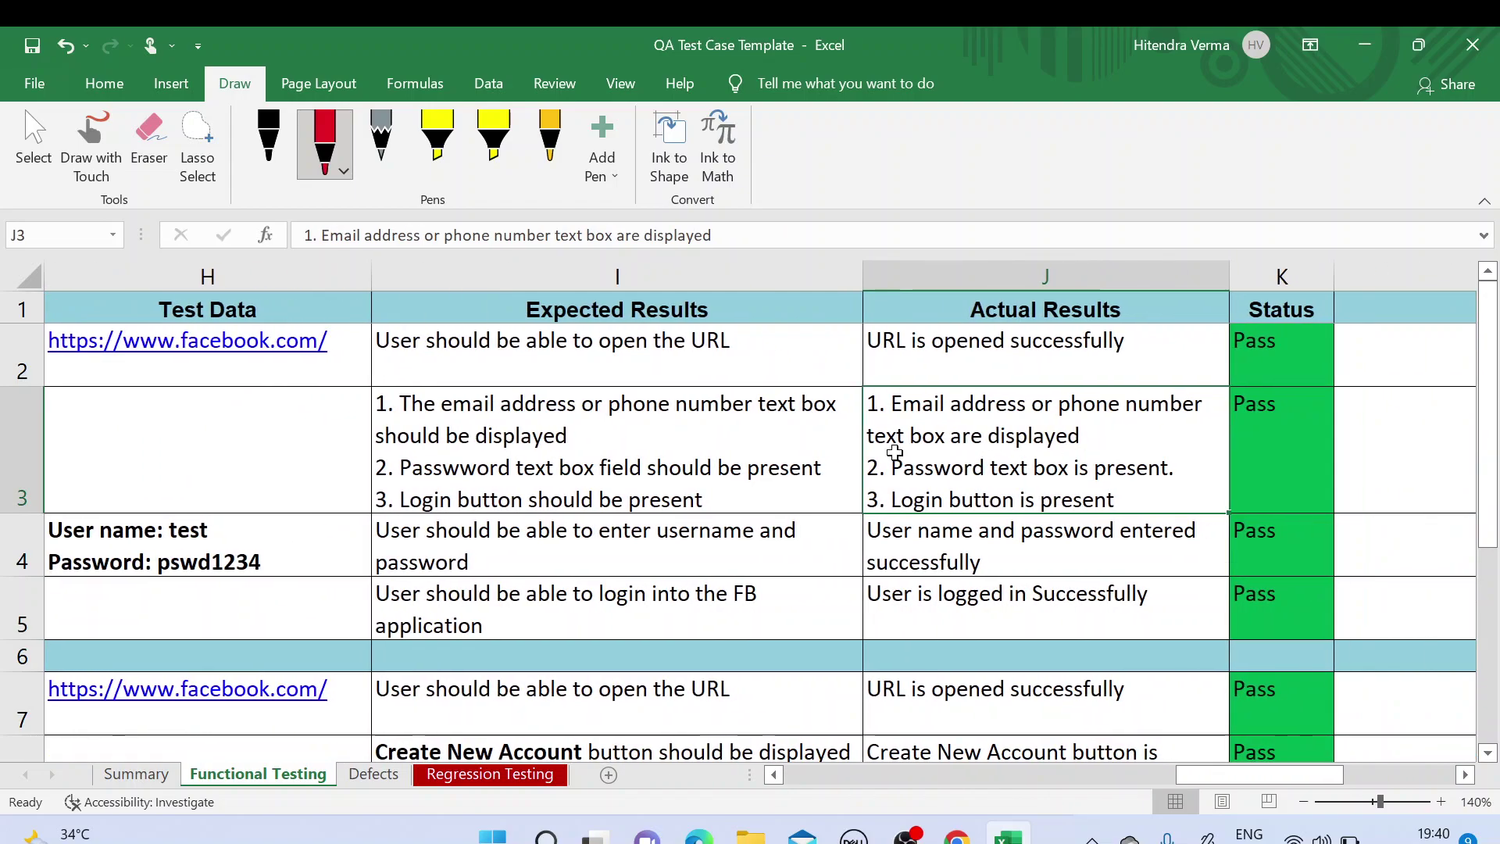
key(Left)
key(alt+Tab)
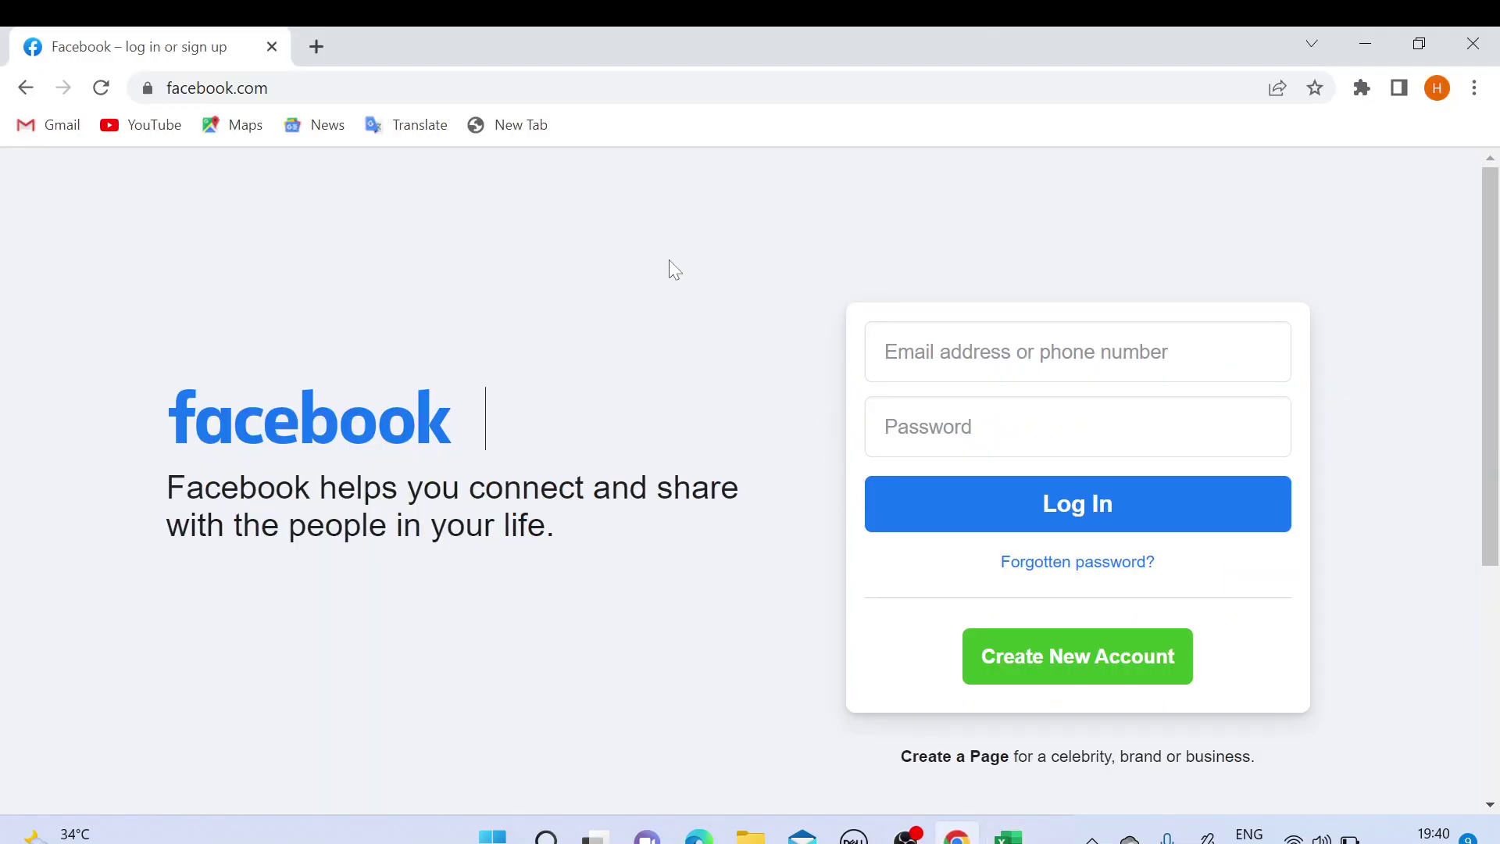
click(1008, 835)
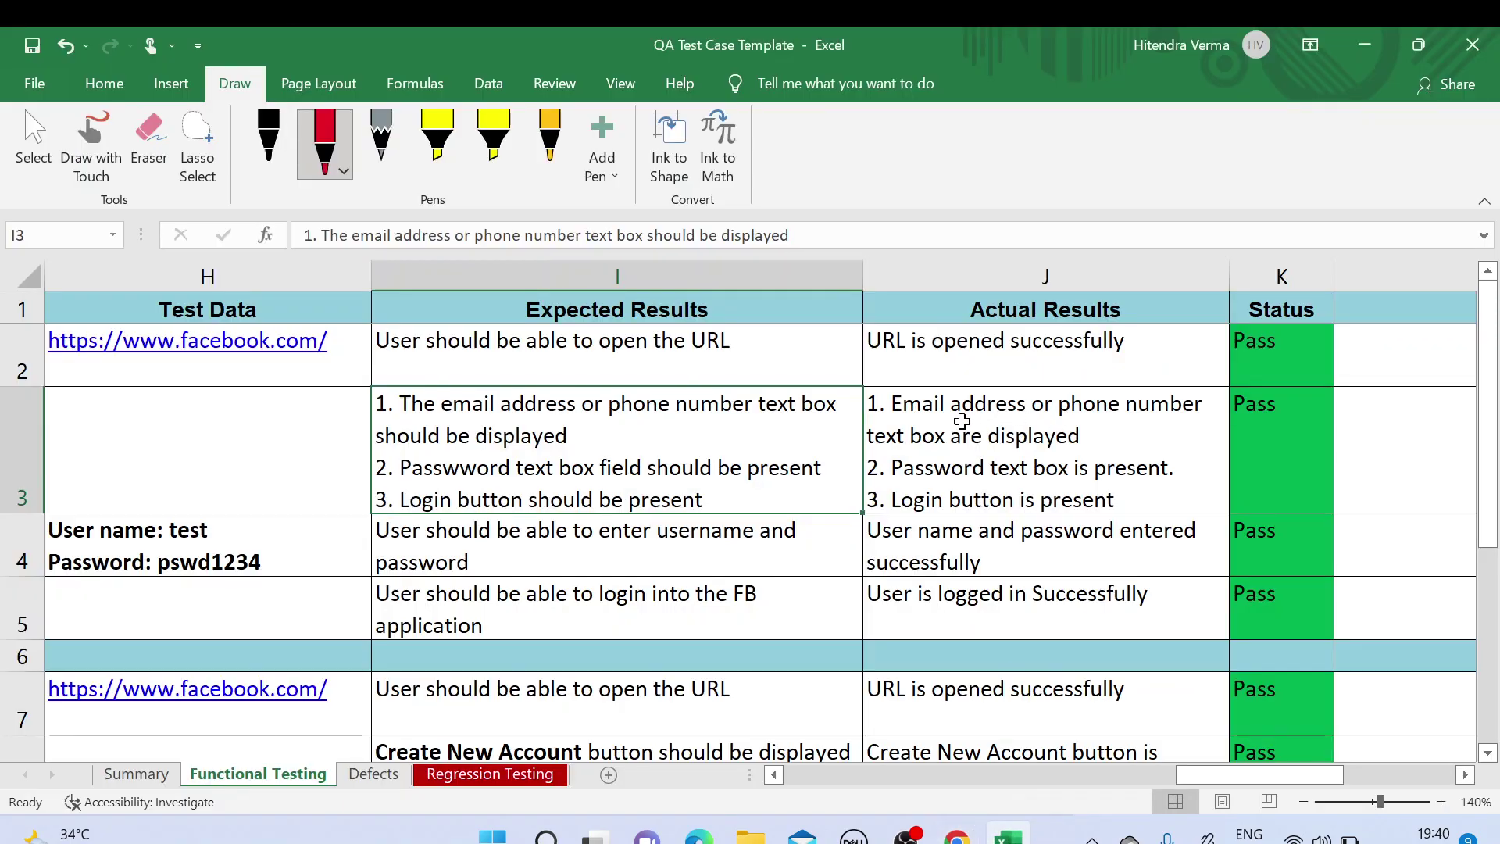
key(Right)
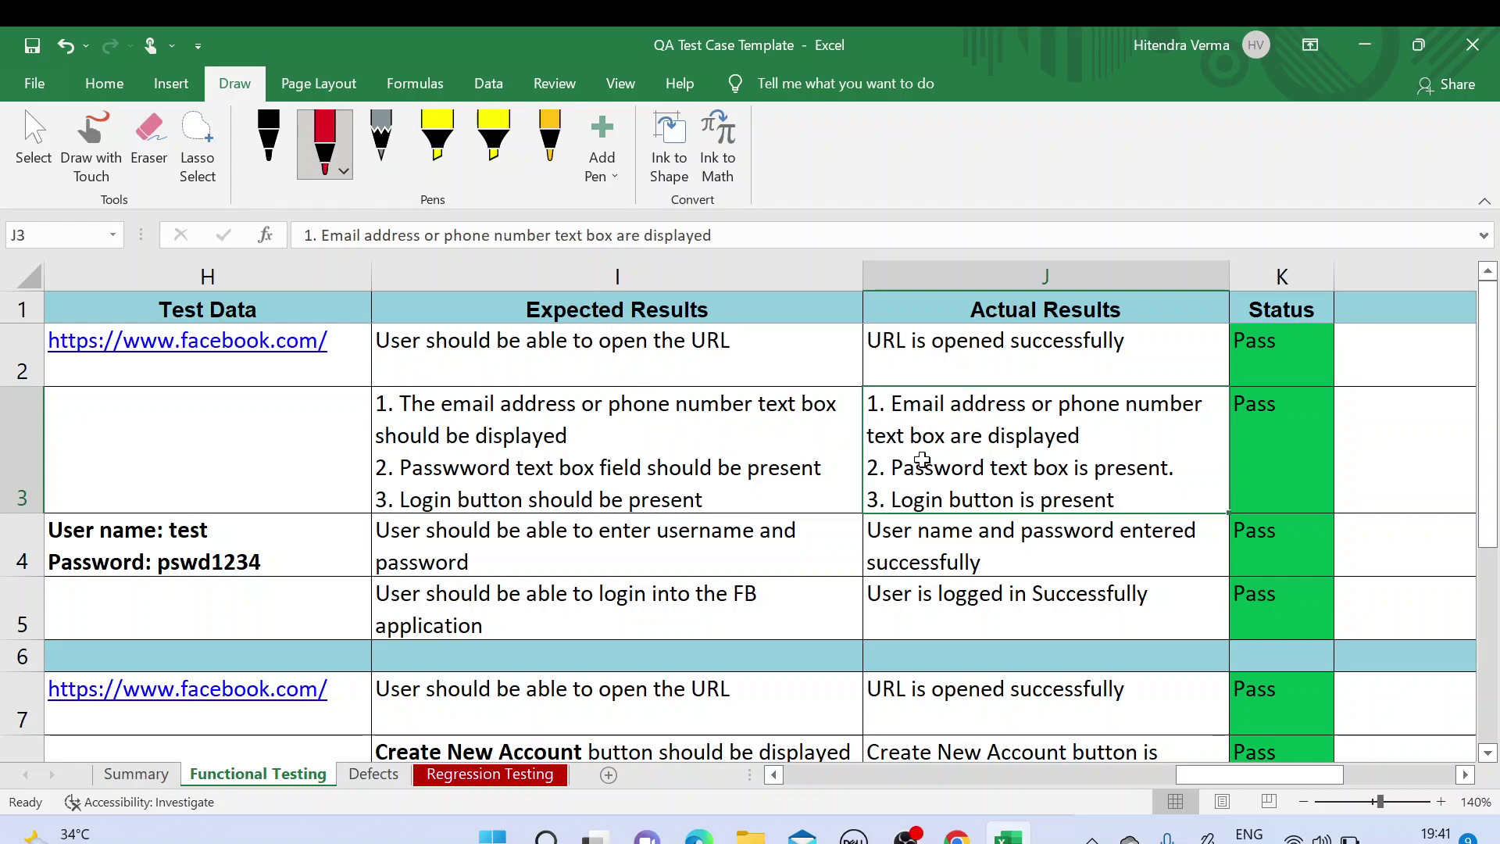
Step: Compare Step 02's expected and actual results in the first test case and check its Status cell
click(687, 467)
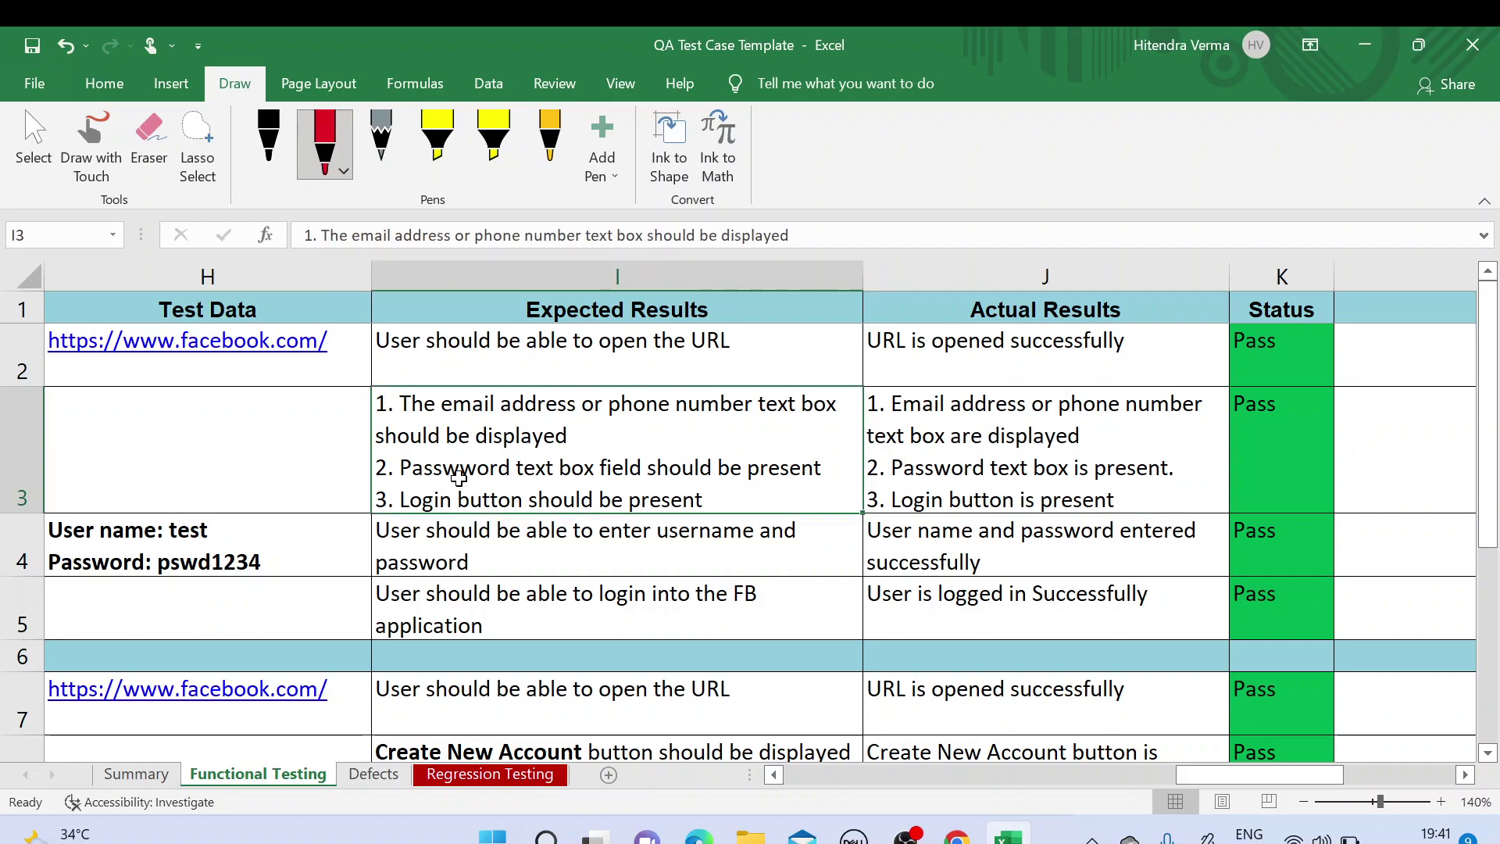
click(889, 475)
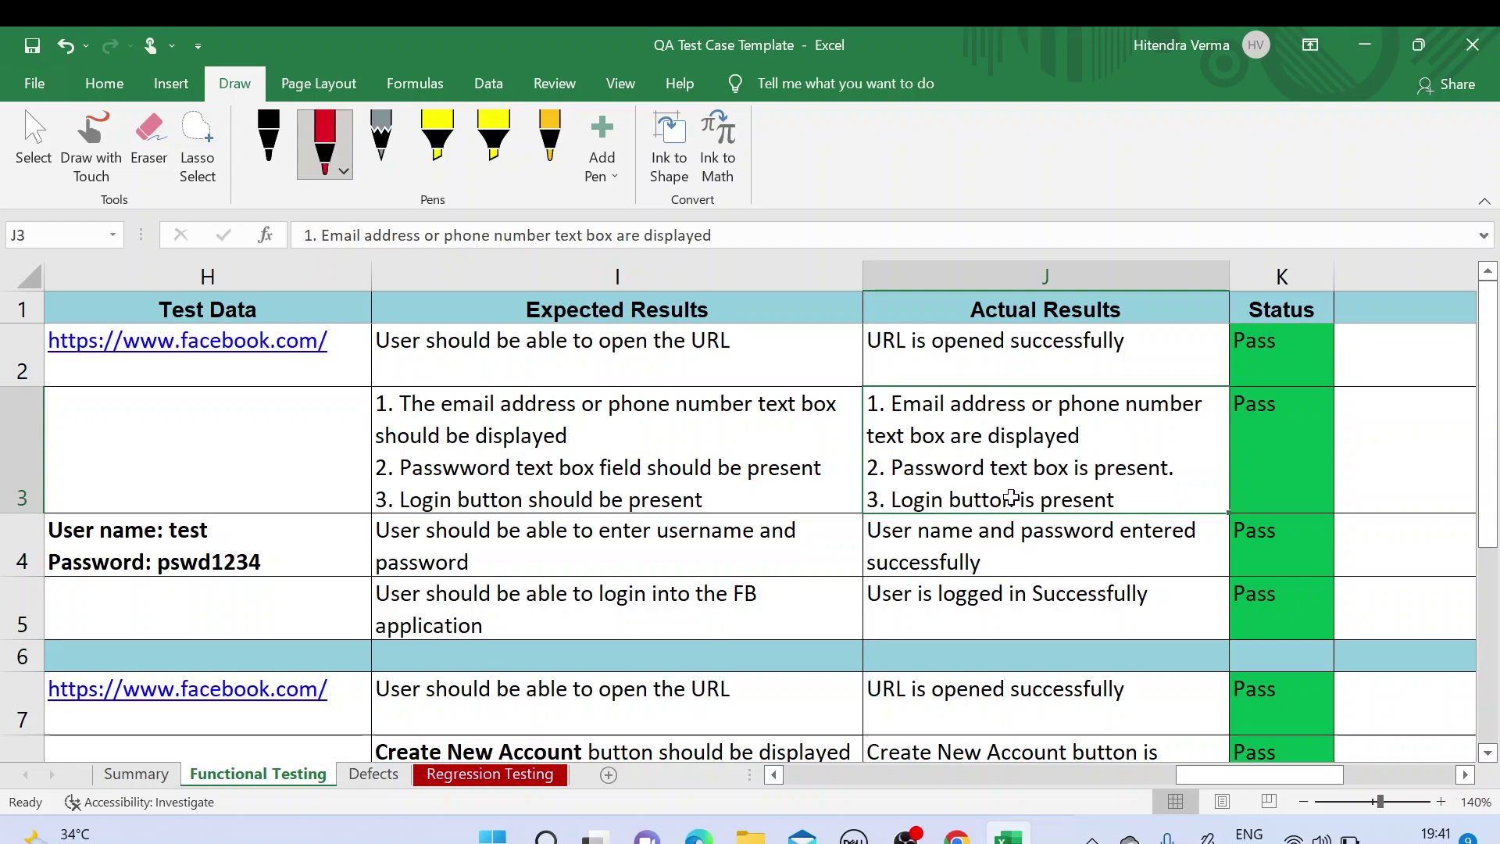
click(1249, 445)
click(911, 421)
click(1243, 428)
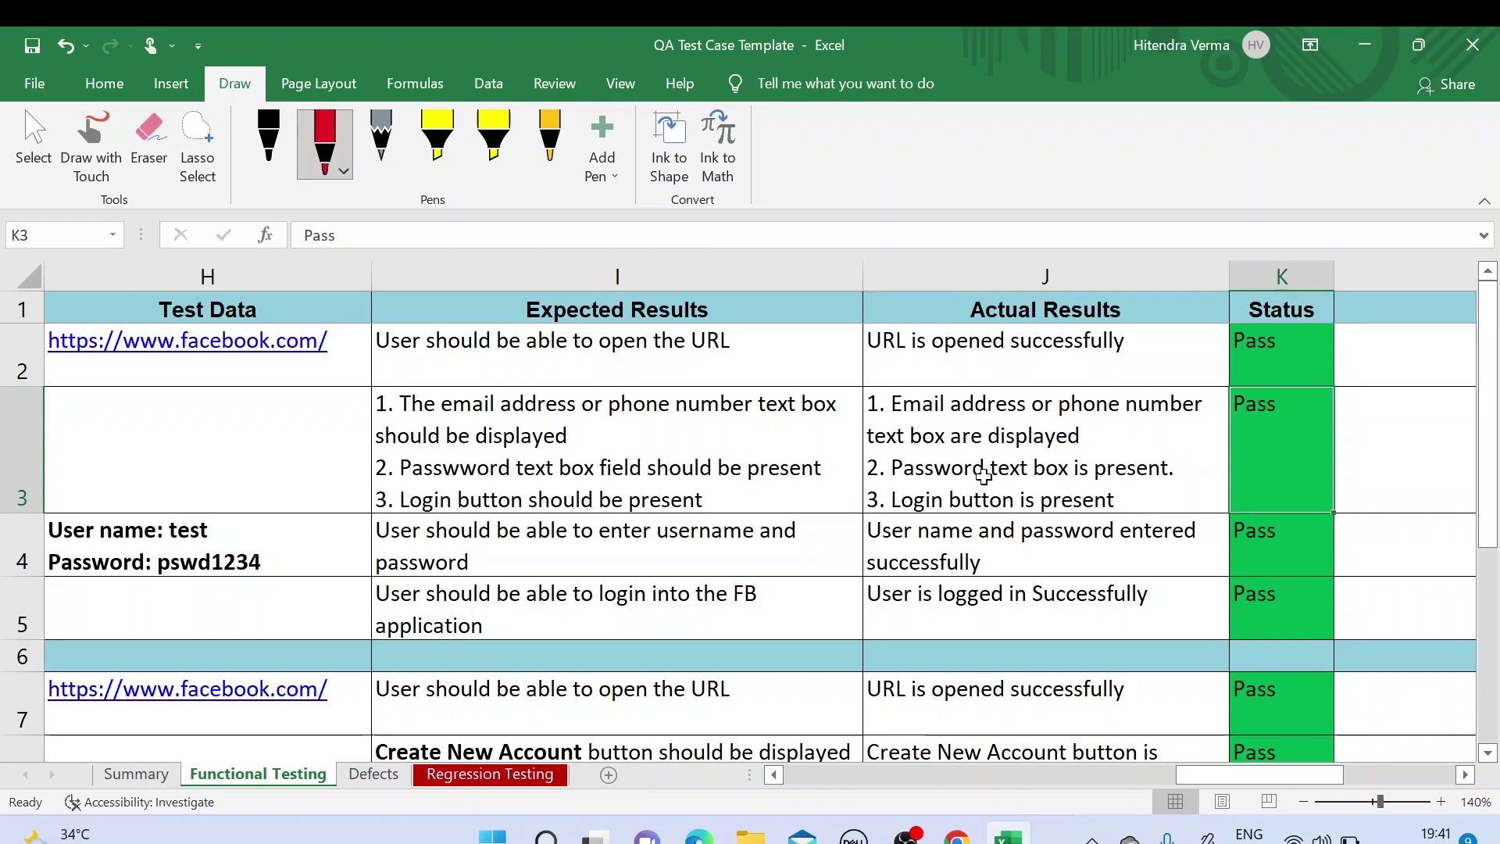
Step: Review Step 03's description, then switch to Chrome and examine the Facebook email and password fields it refers to
click(751, 487)
key(Left)
key(Left)
key(Left)
key(Left)
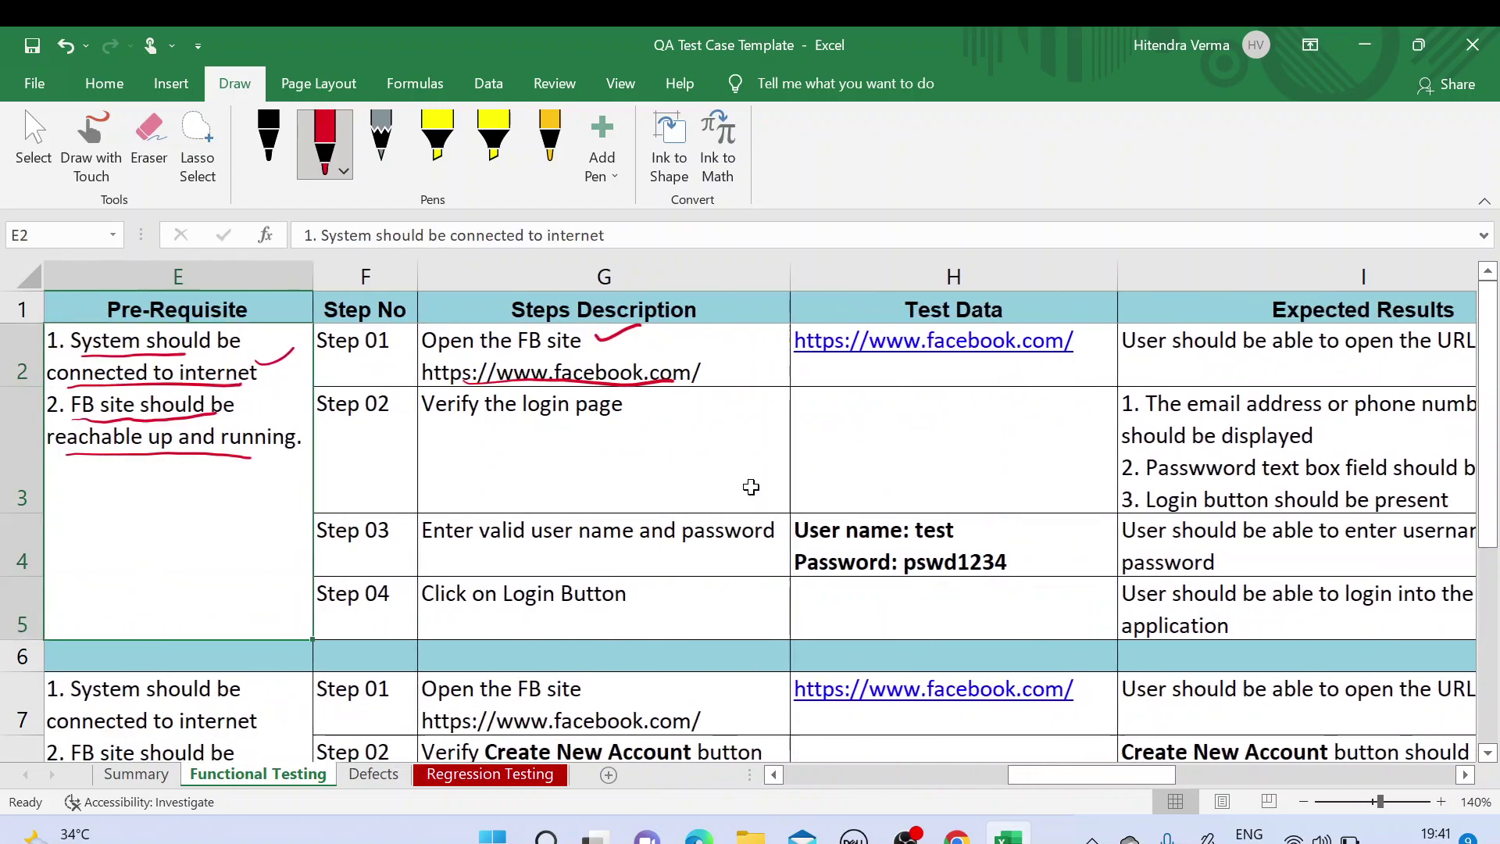
click(690, 558)
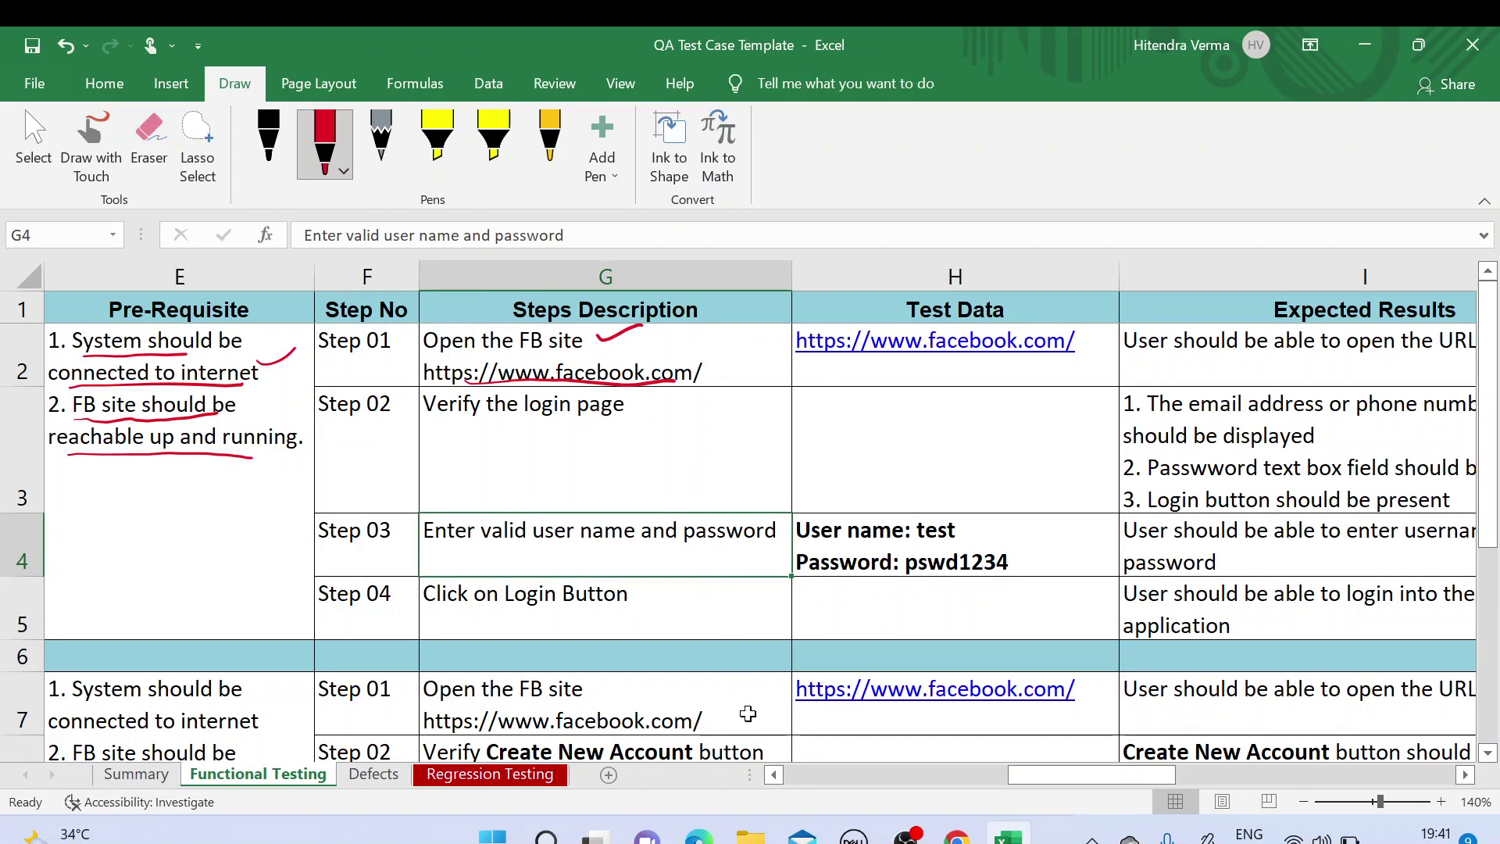
click(956, 836)
click(1015, 363)
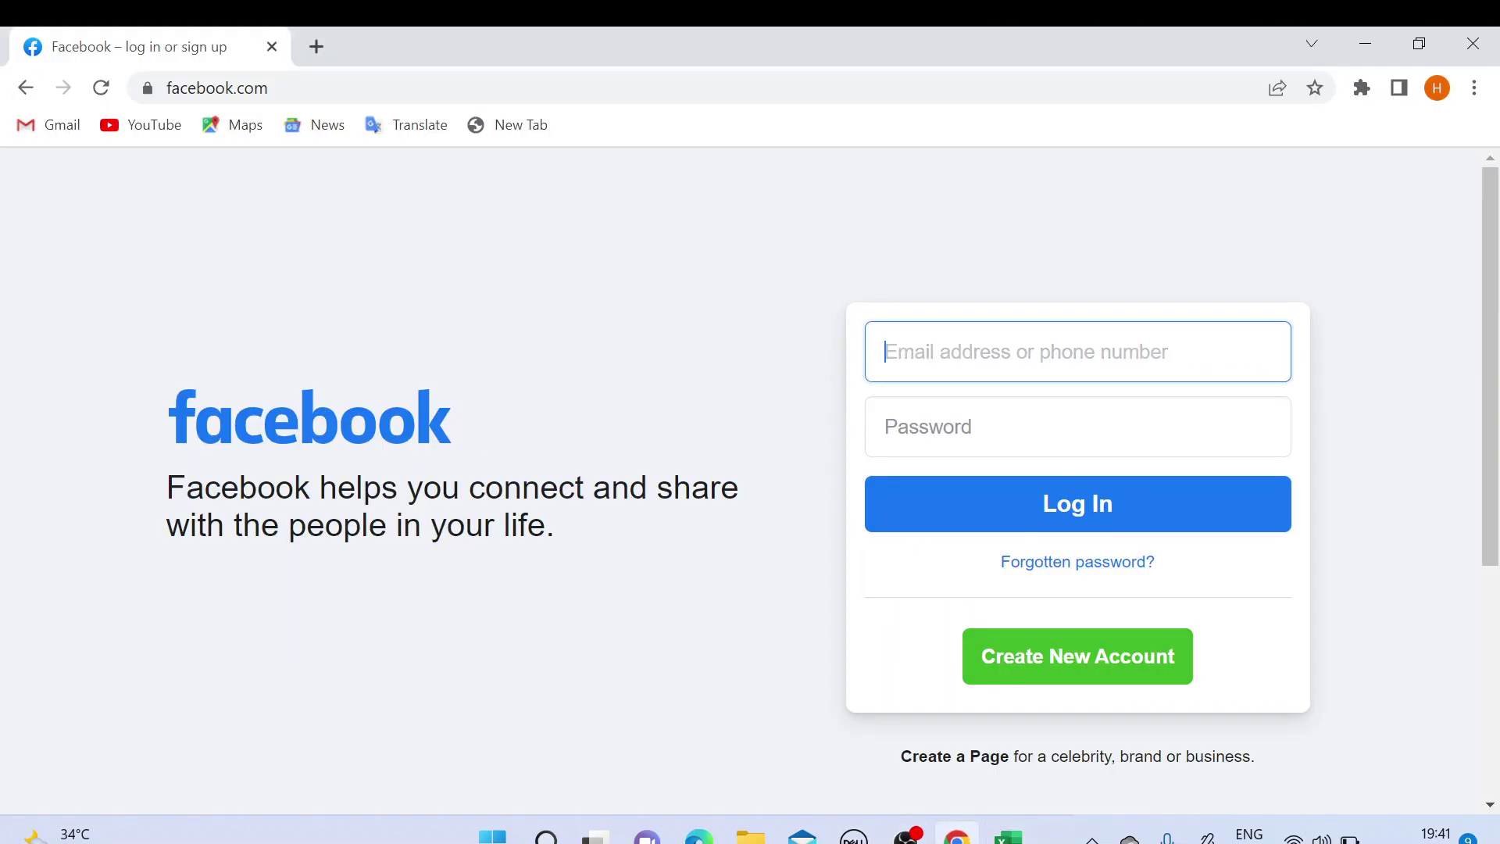
key(Tab)
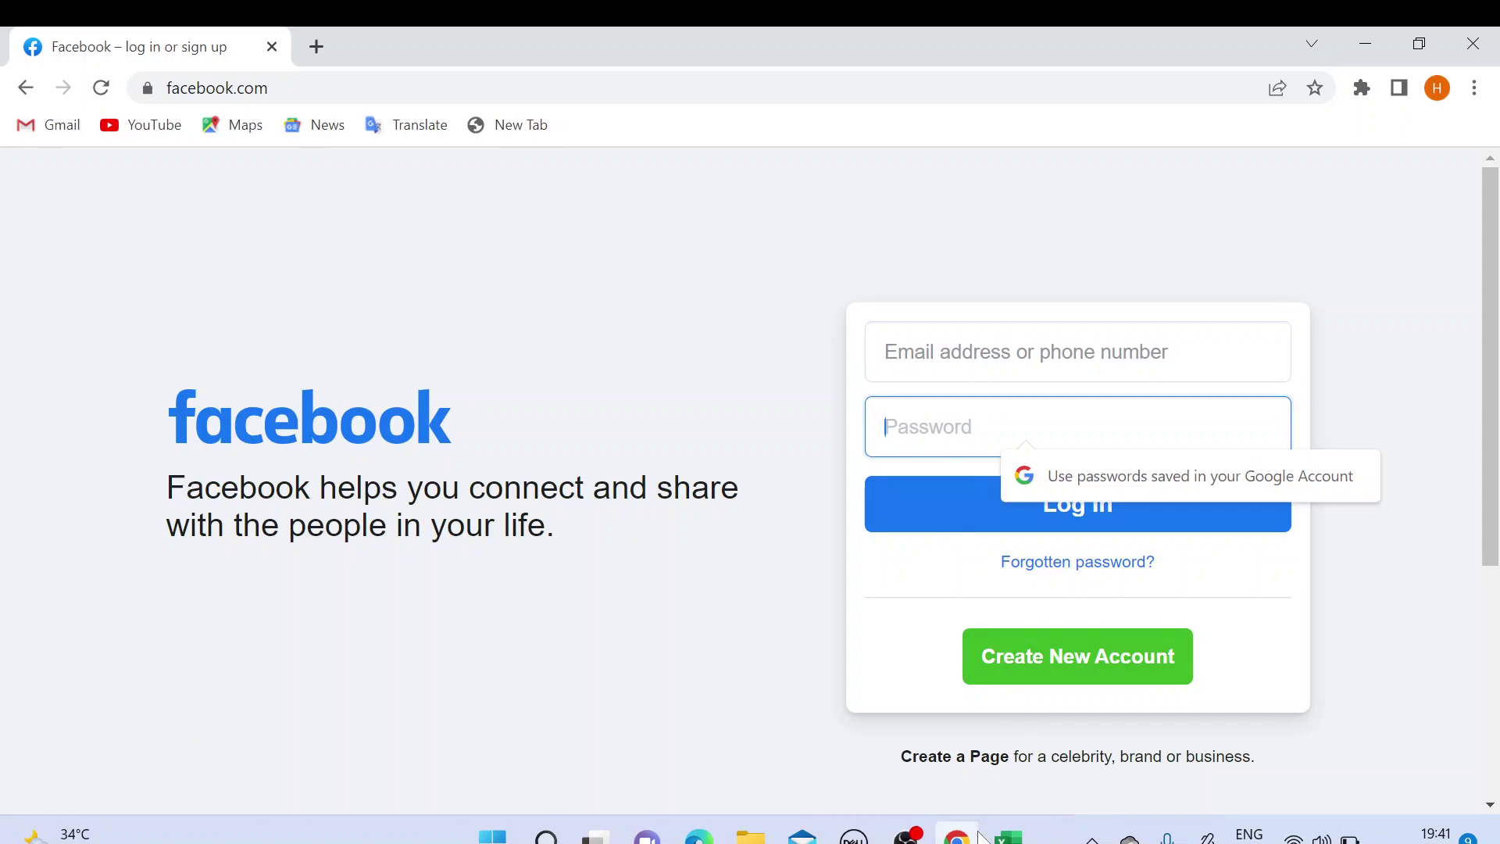
Step: Return to the Excel test case and highlight the user name and password text in Step 03's Test Data cell
click(1008, 836)
click(881, 540)
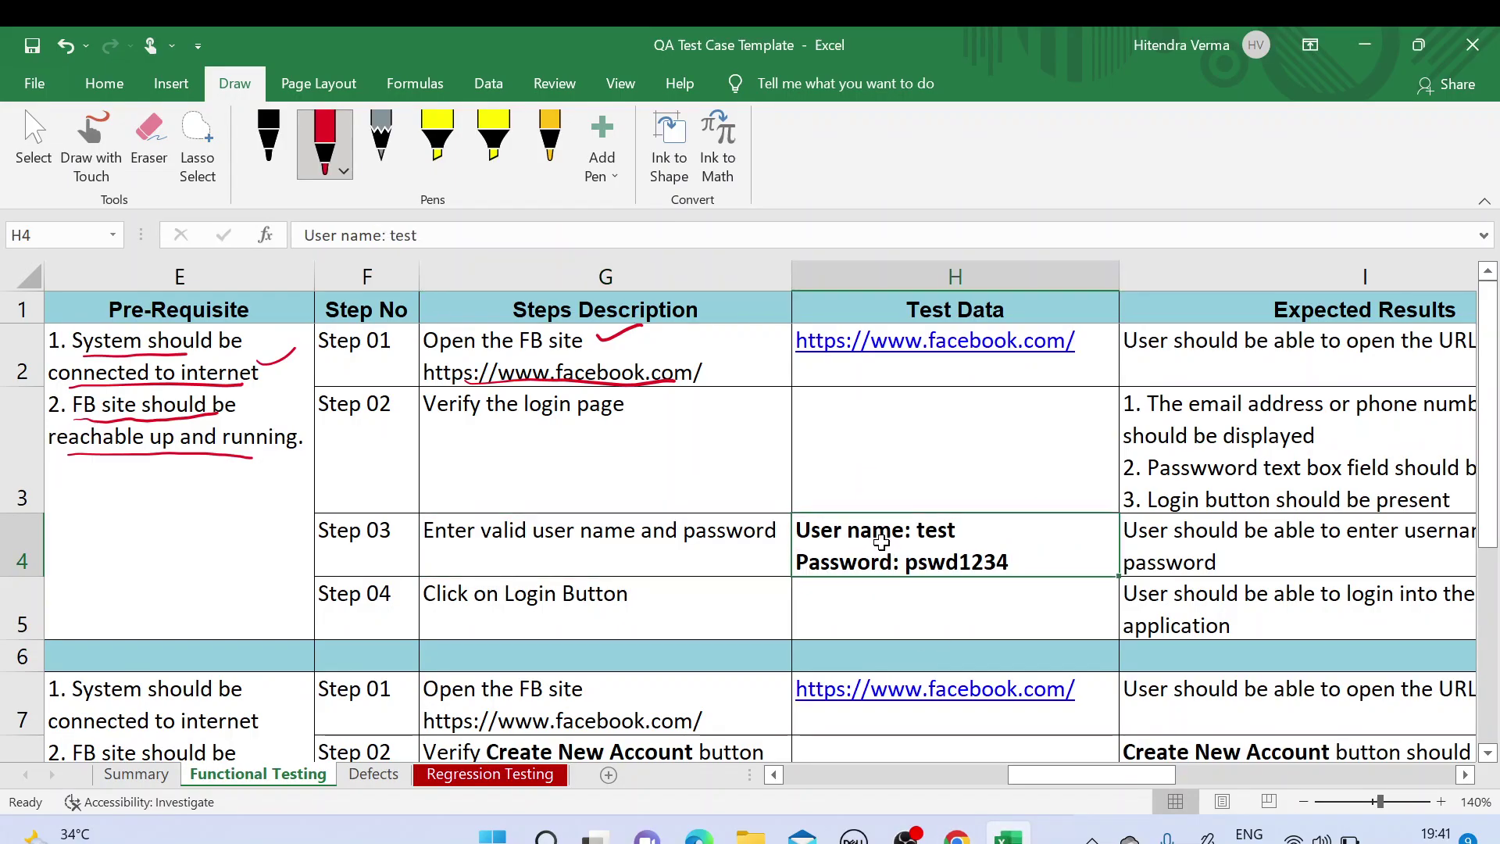
double_click(882, 541)
drag(796, 532, 1009, 563)
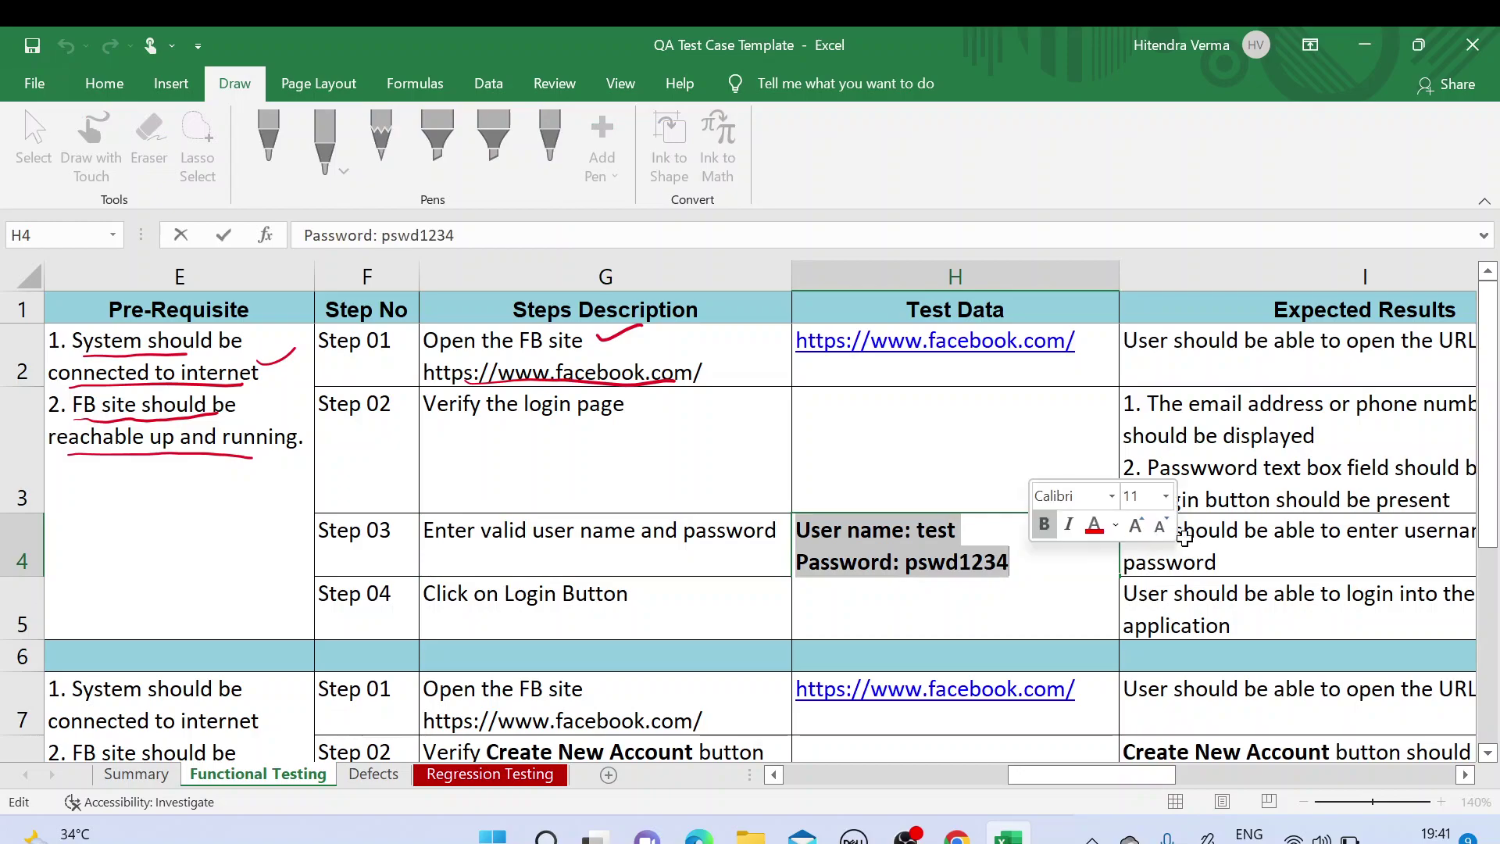
Step: Compare Step 03's expected and actual results in the first test case and check its Status
click(1223, 539)
key(Right)
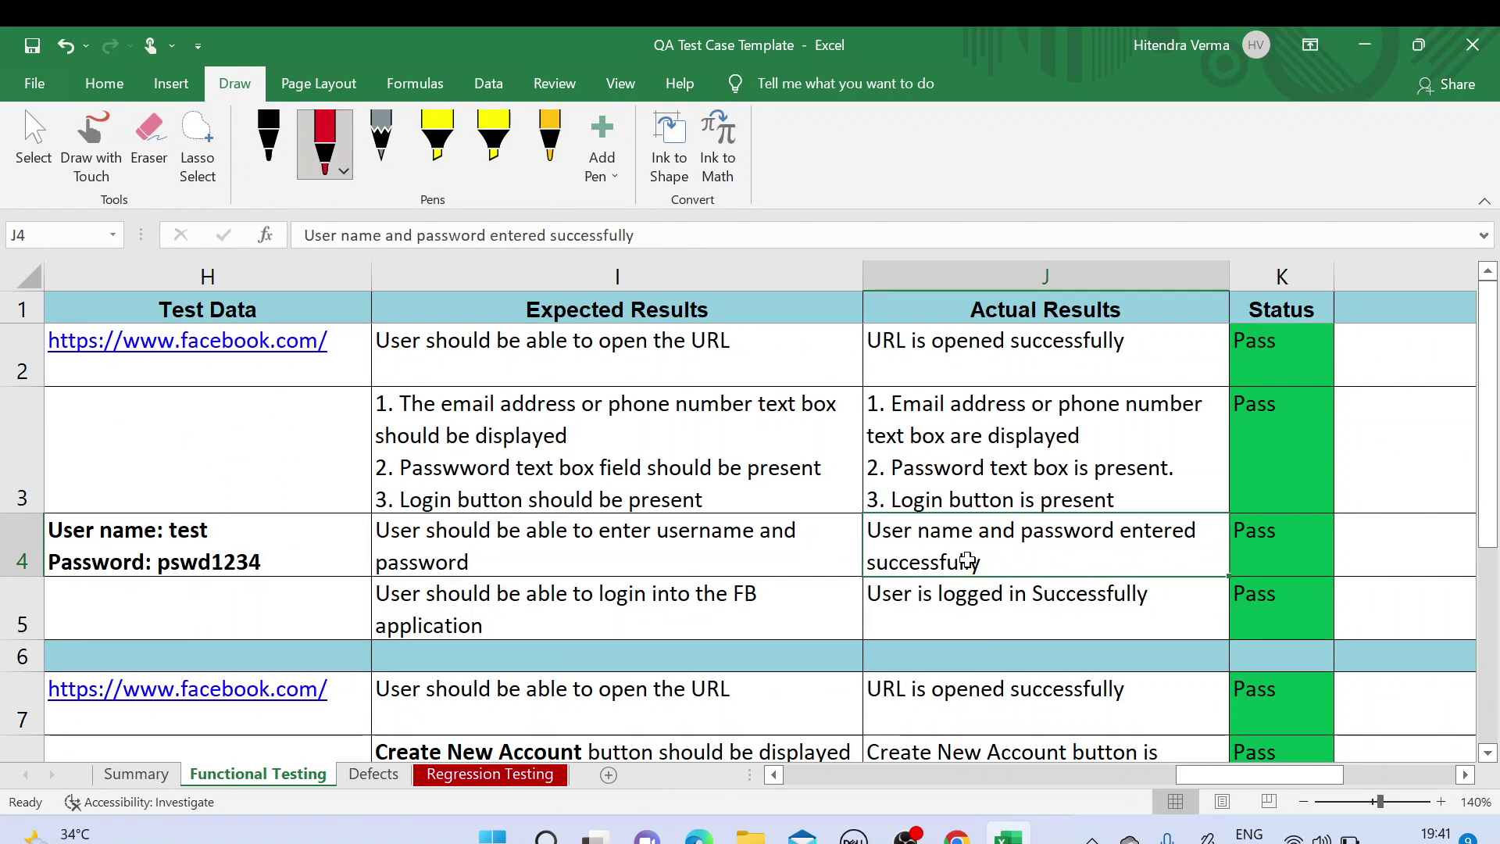
click(729, 559)
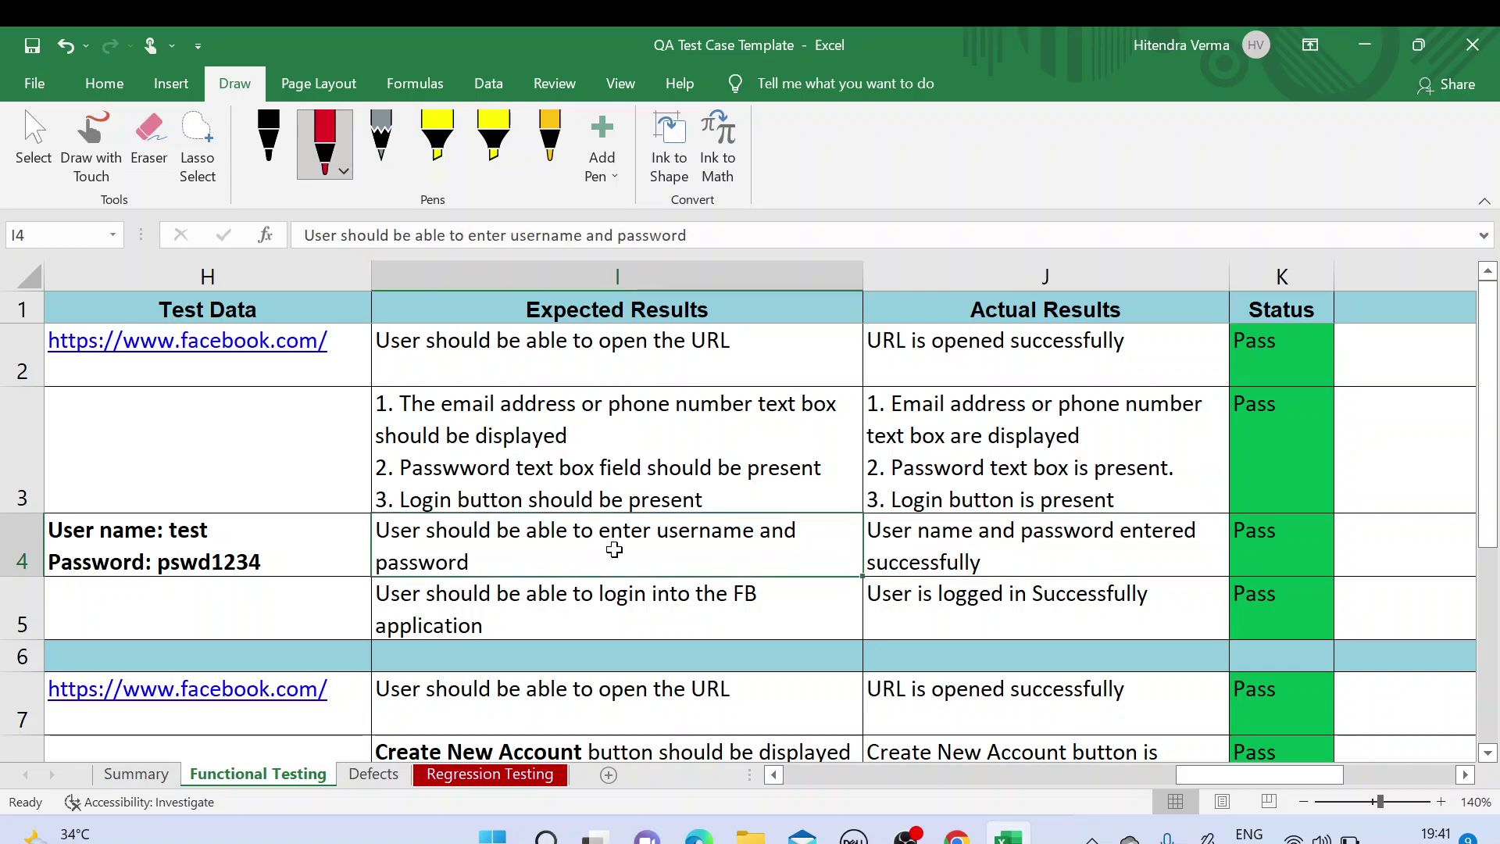
click(952, 546)
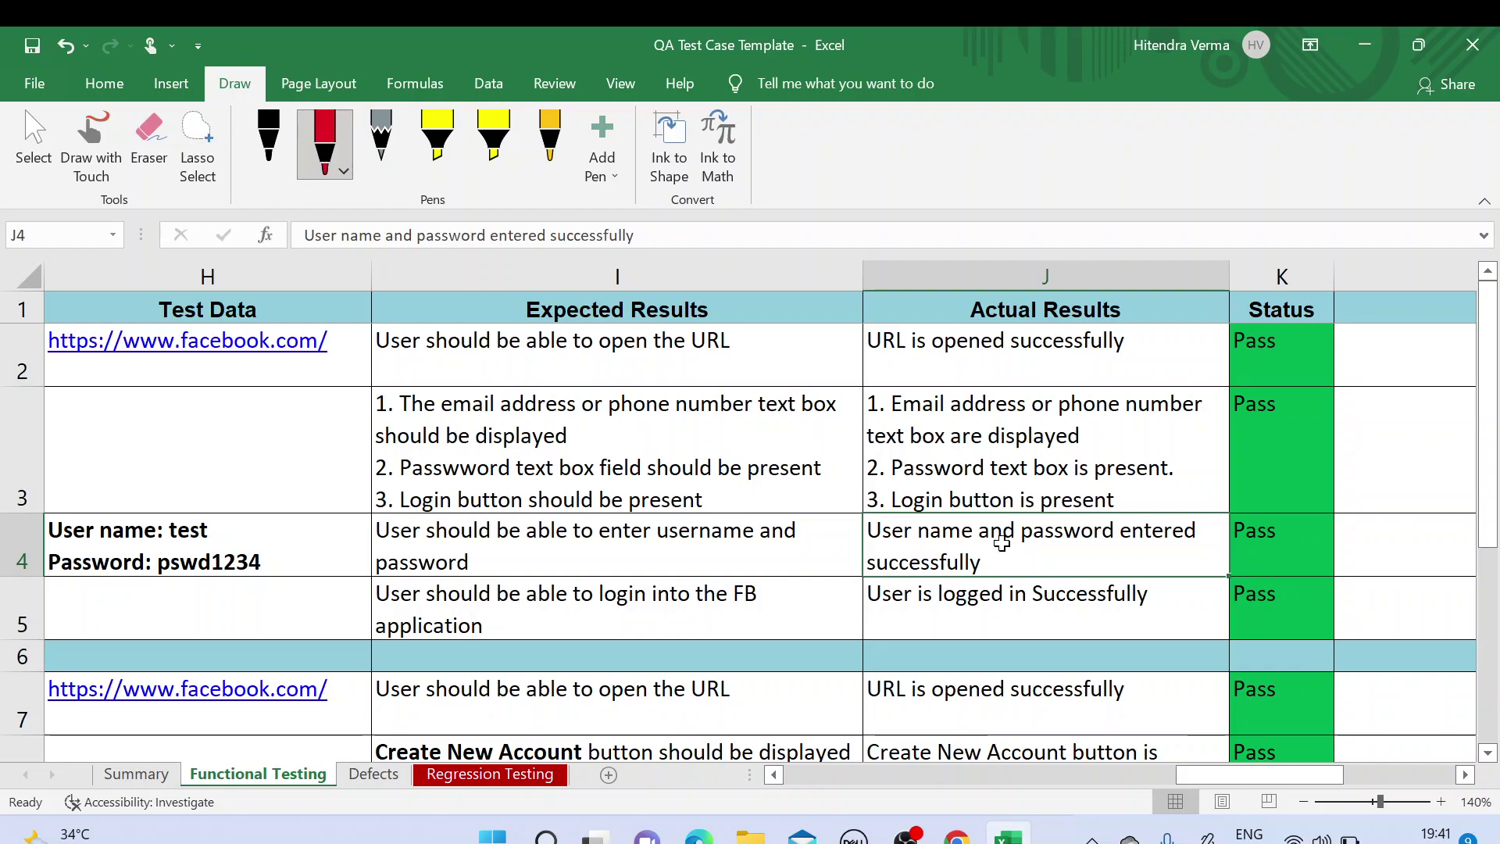
click(1273, 539)
Step: Review Step 04's description in the first test case, then switch to Chrome and locate the Facebook Log In button
key(Left)
key(Left)
key(Left)
key(Left)
key(Left)
key(Left)
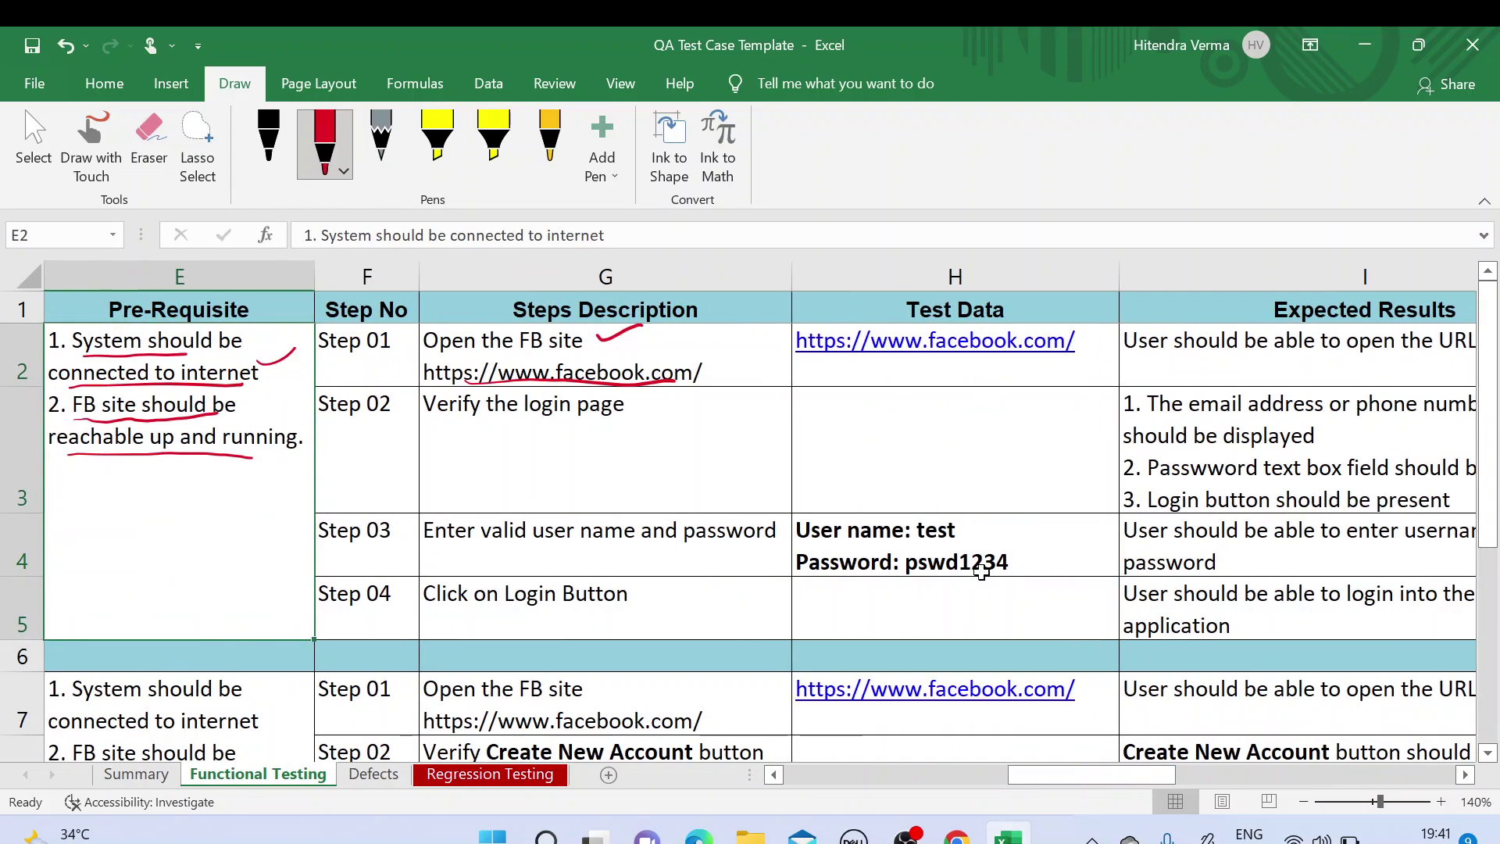
click(605, 602)
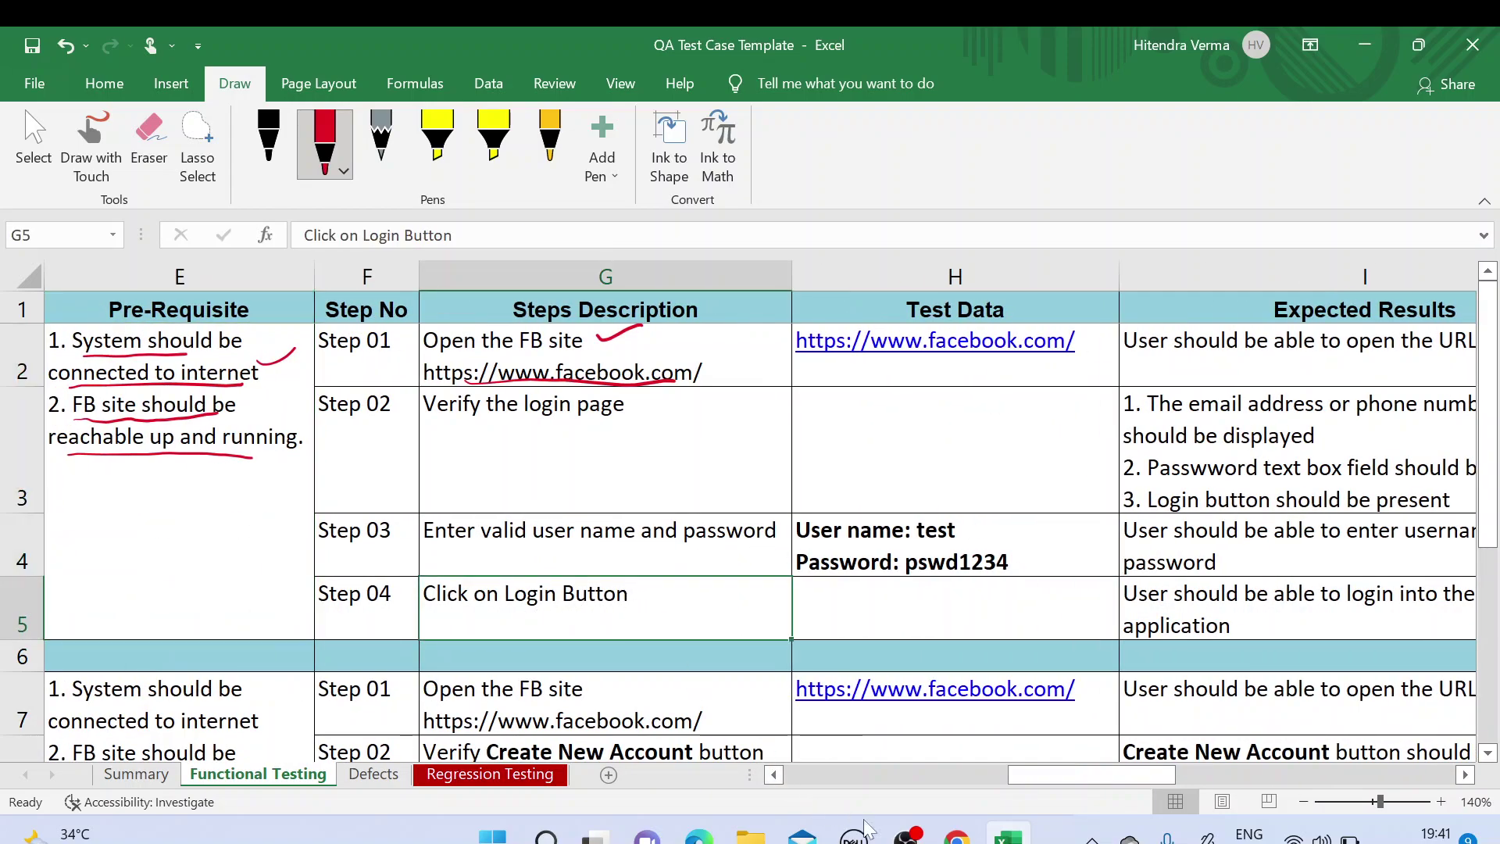
click(957, 834)
key(Tab)
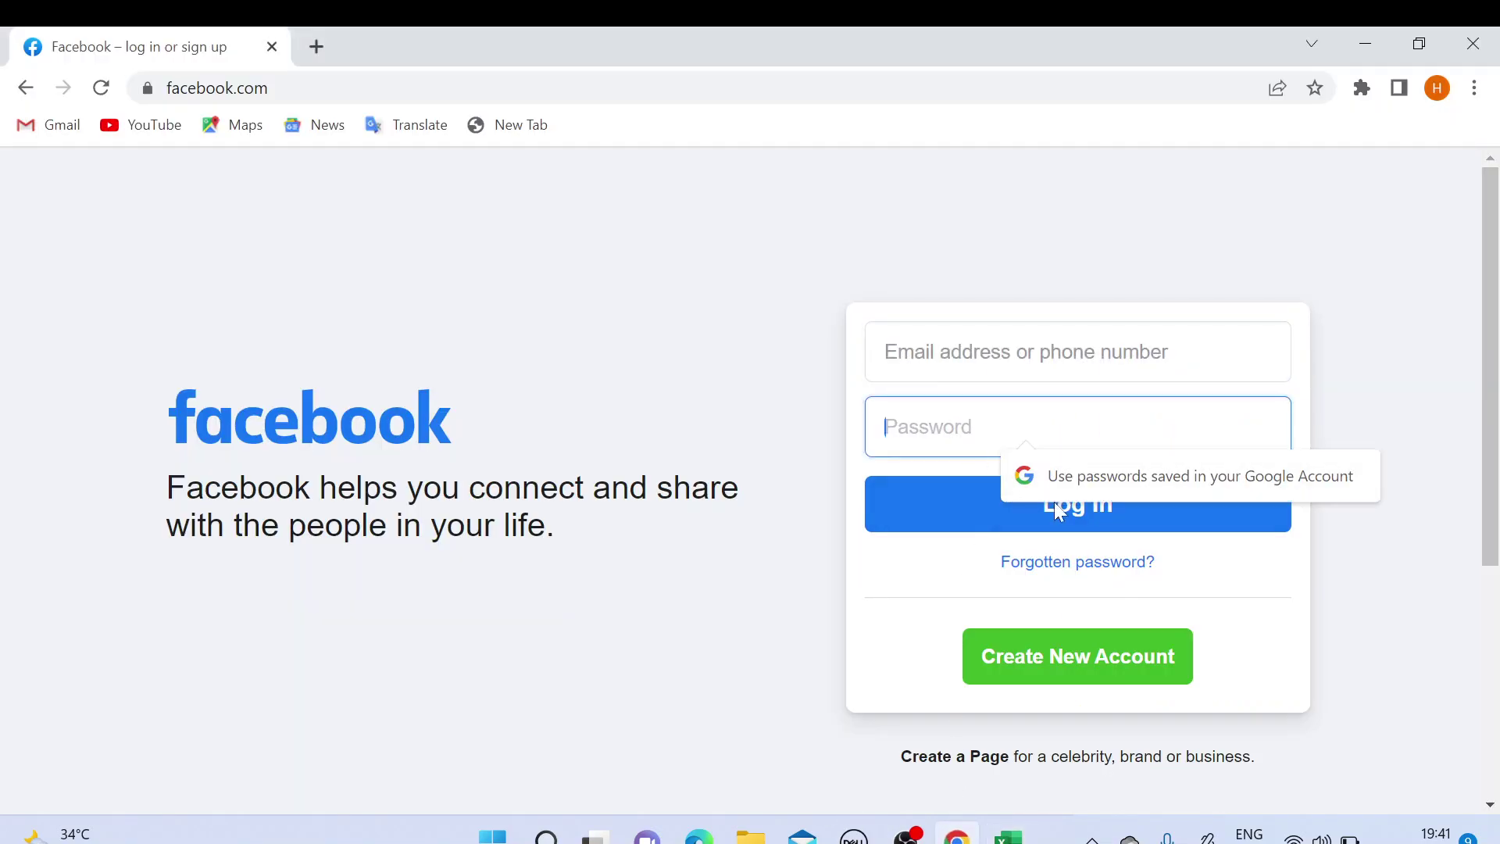
Step: Return to the Excel sheet and check Step 04's Test Data, expected results, actual results and Status
click(1004, 836)
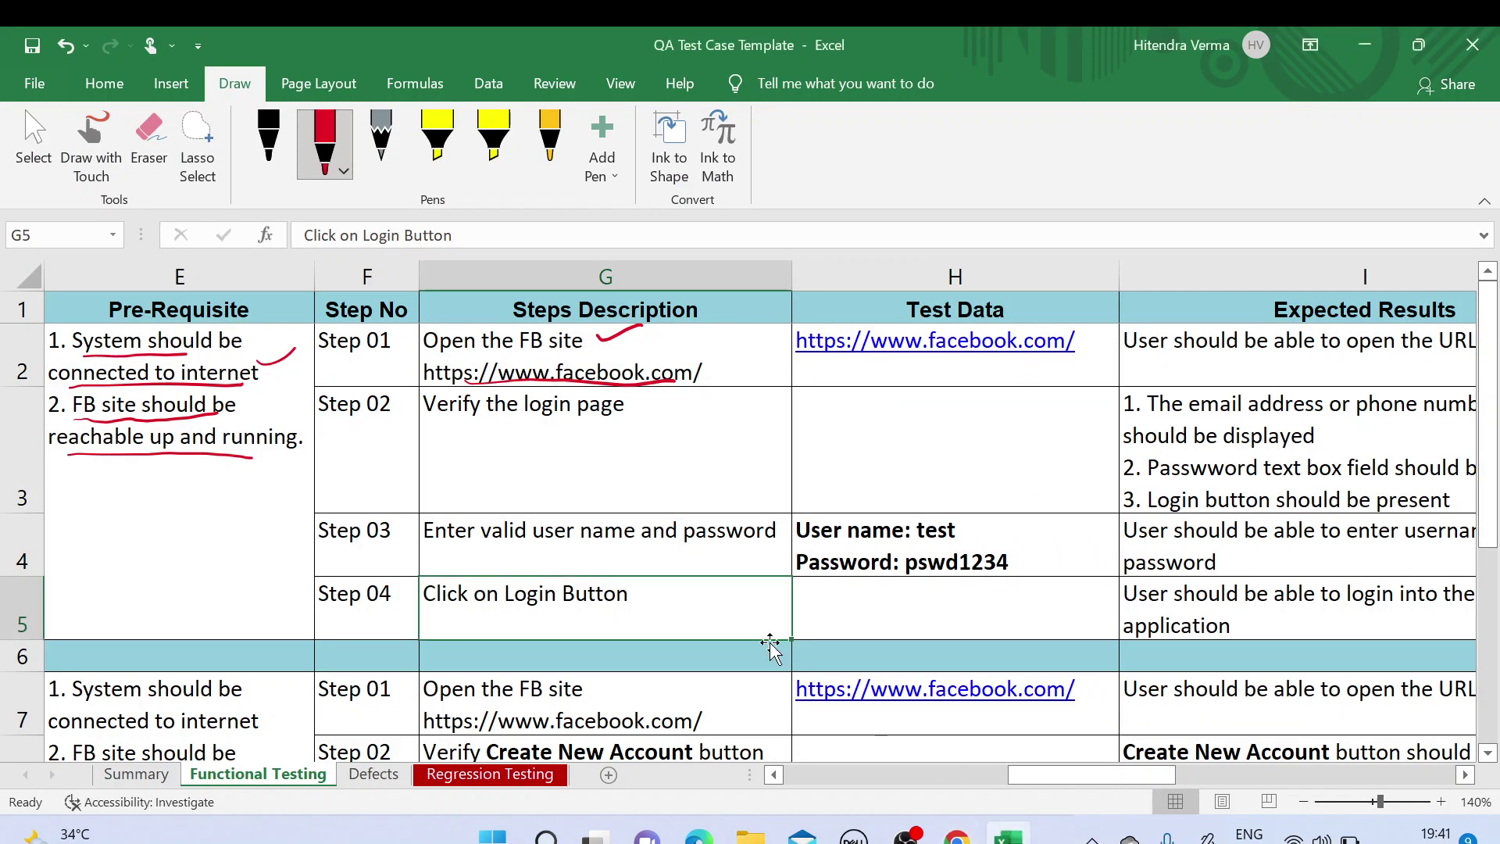
click(881, 579)
click(1164, 586)
key(Right)
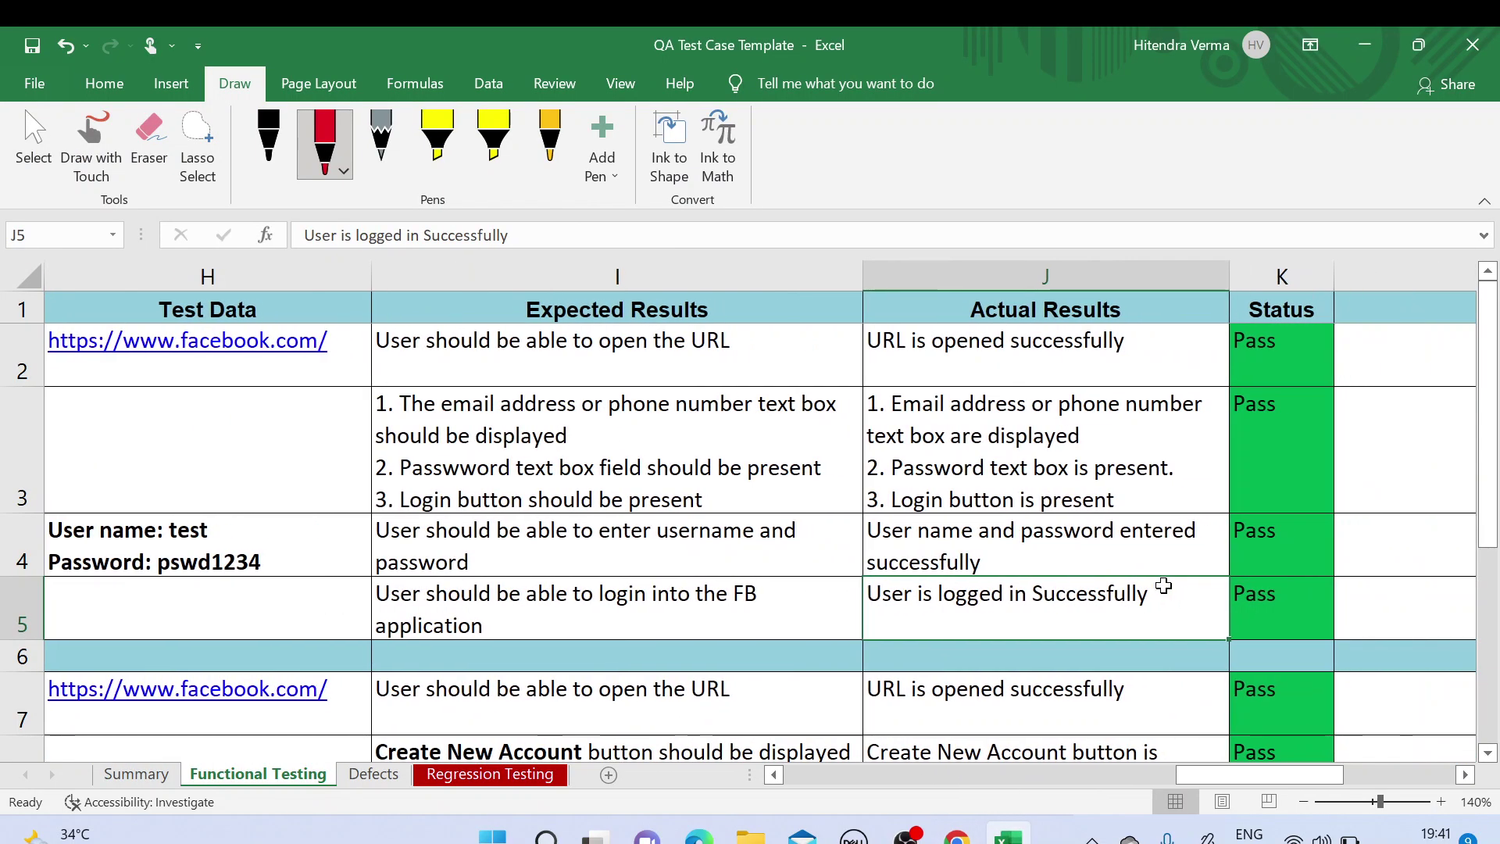
click(645, 605)
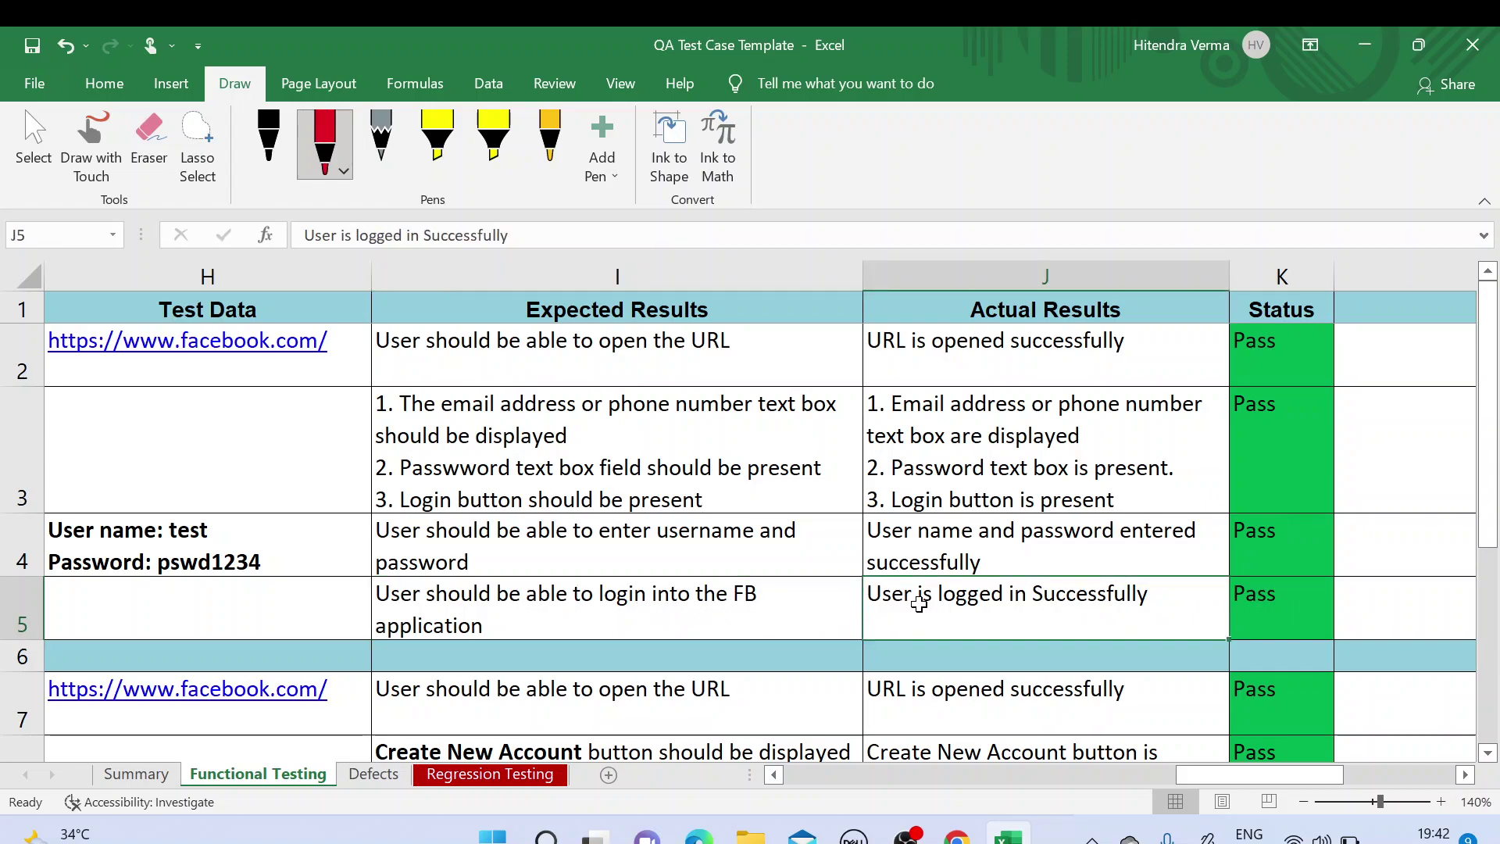
click(1253, 591)
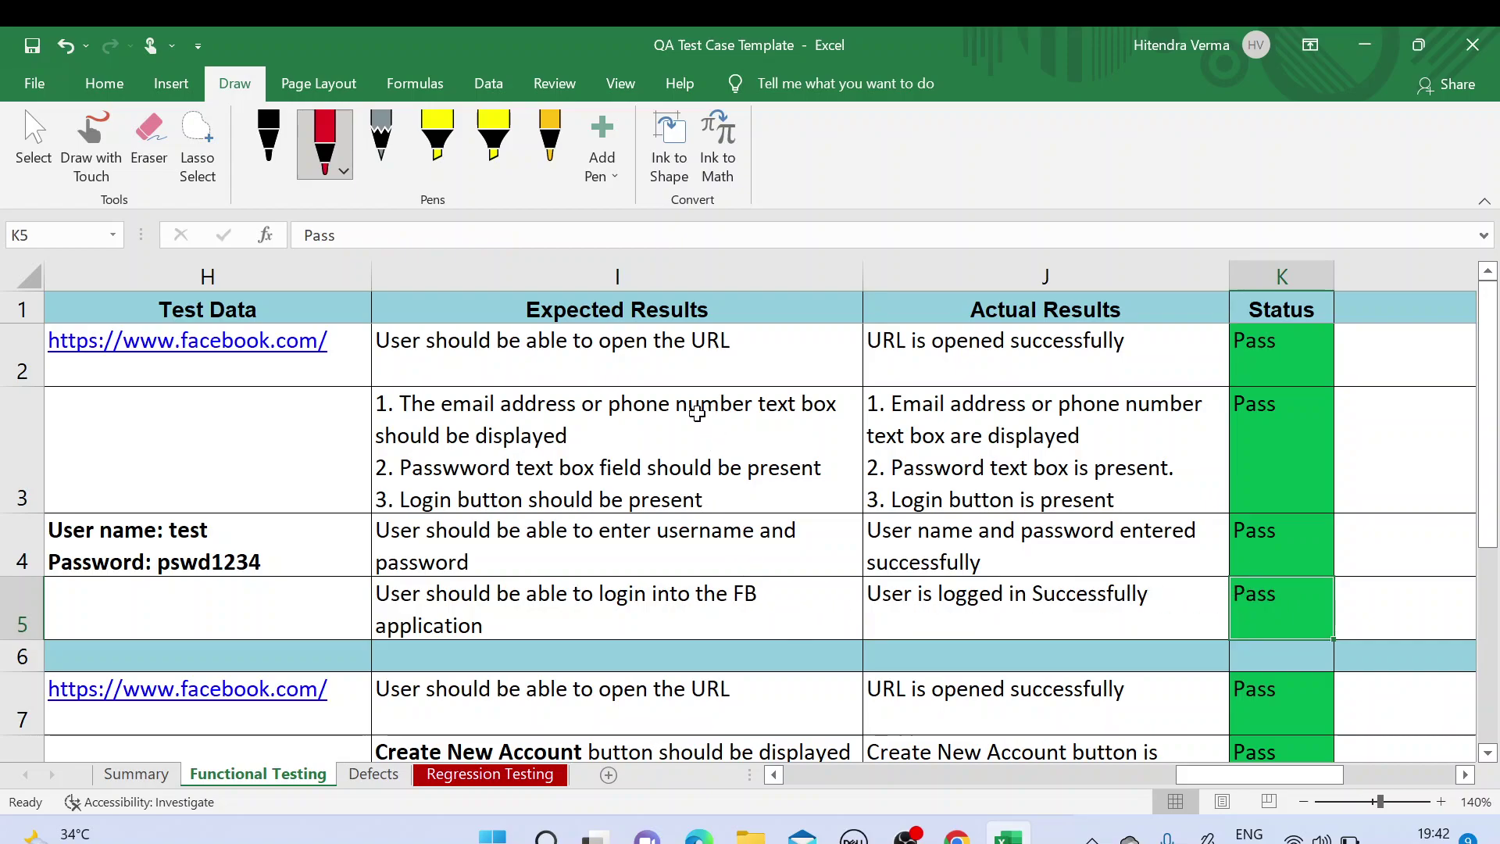
click(971, 600)
click(734, 597)
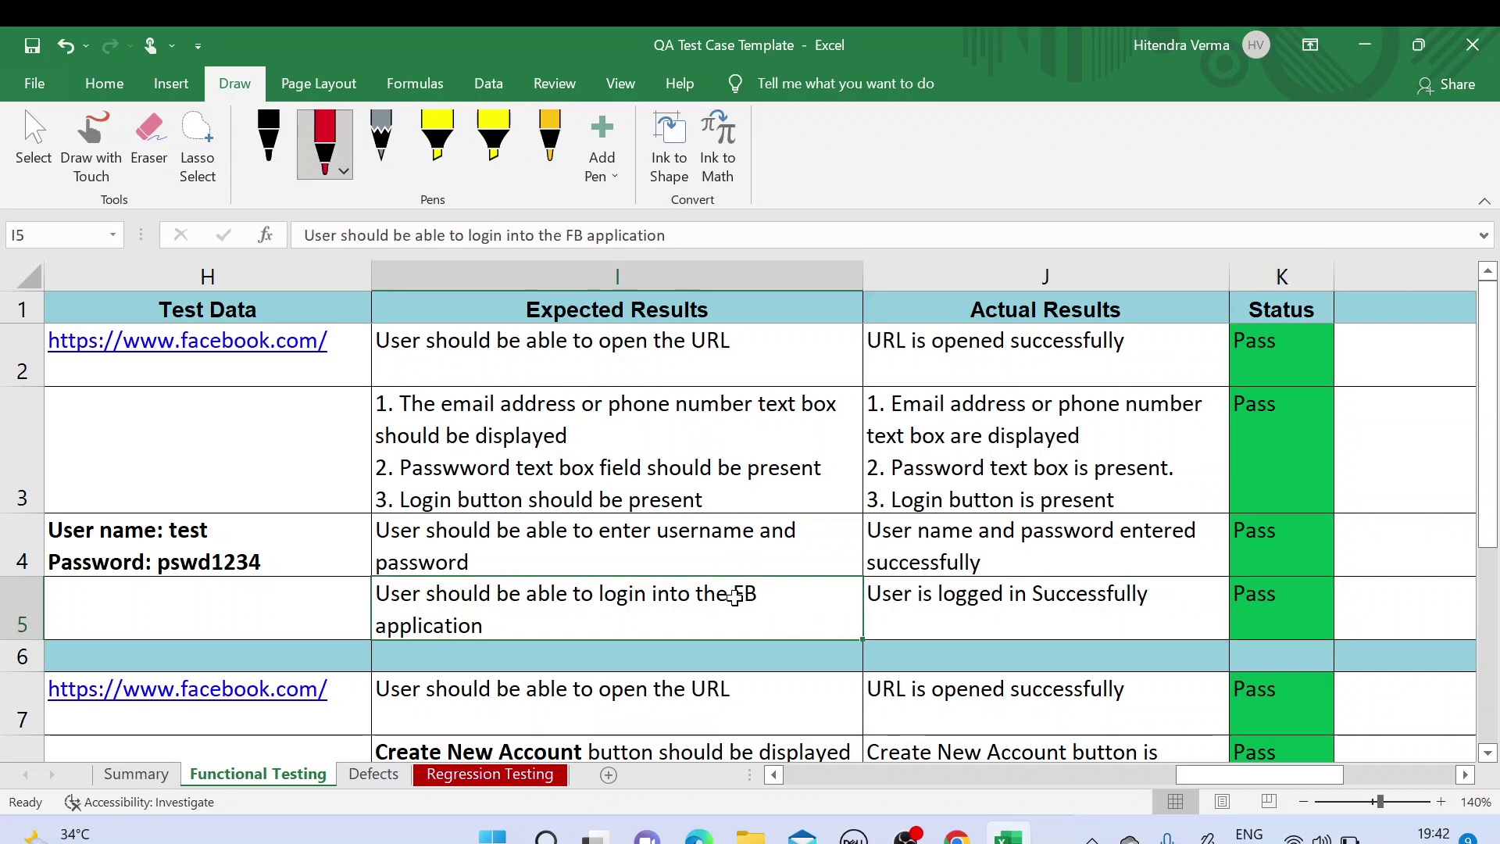
Step: Go back over the first test case's script description, requirement number and test script number
key(Left)
key(Left)
key(Left)
key(Left)
key(Left)
key(Left)
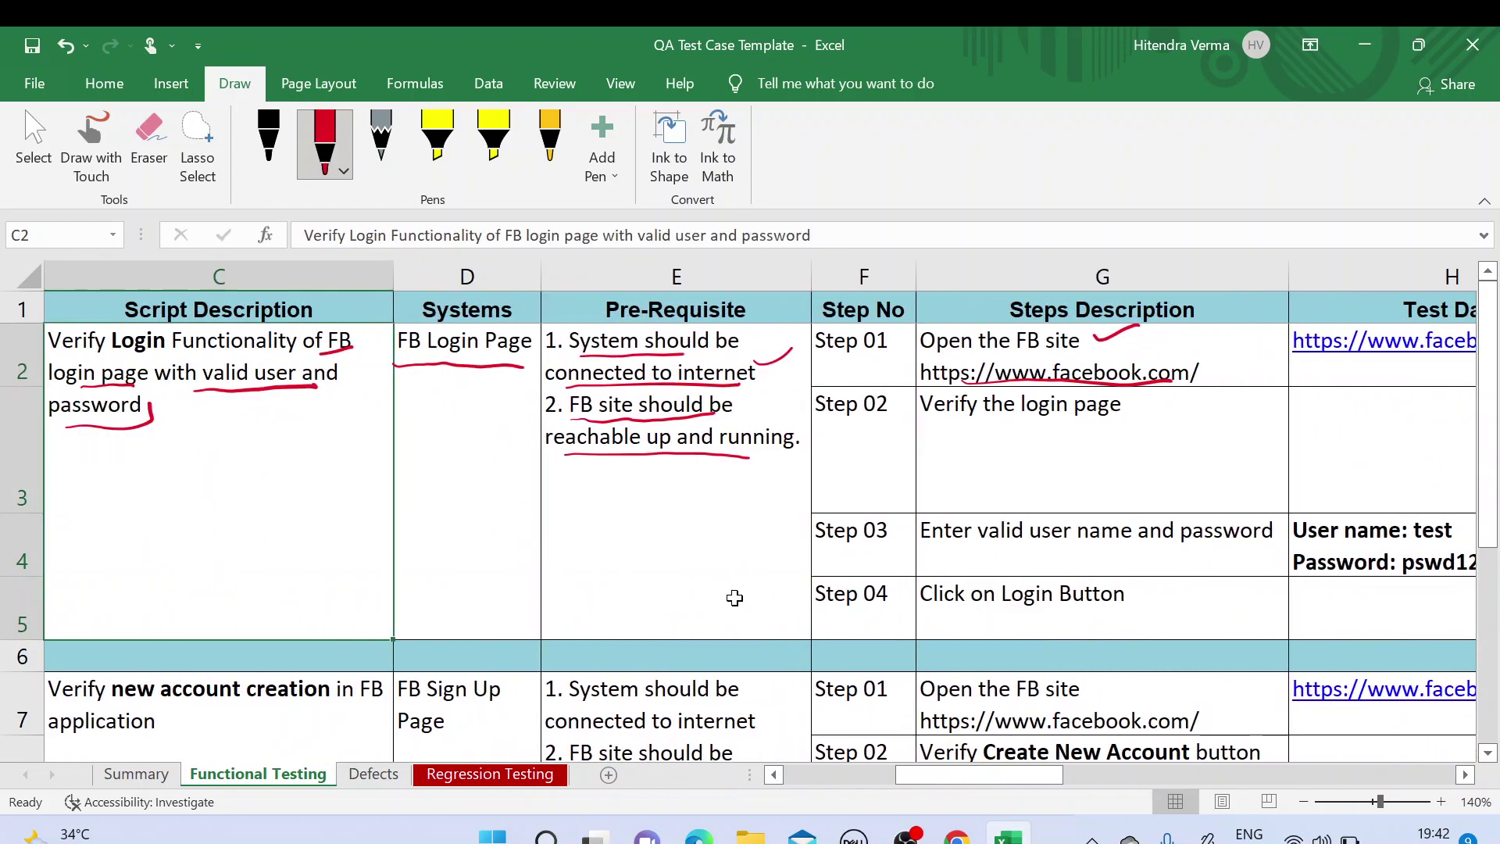
key(Left)
key(Left)
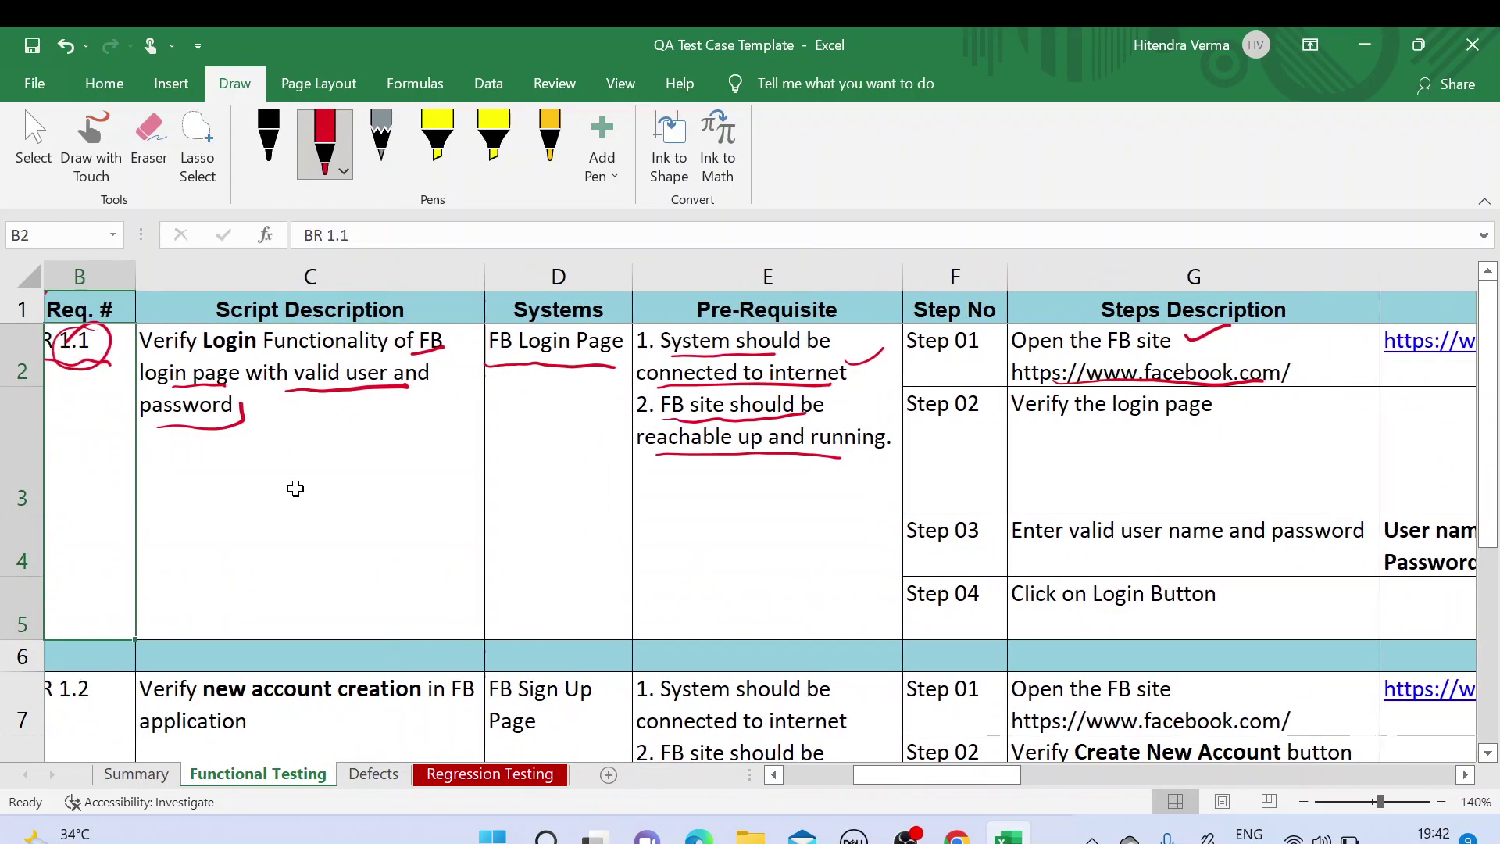
click(441, 501)
click(139, 444)
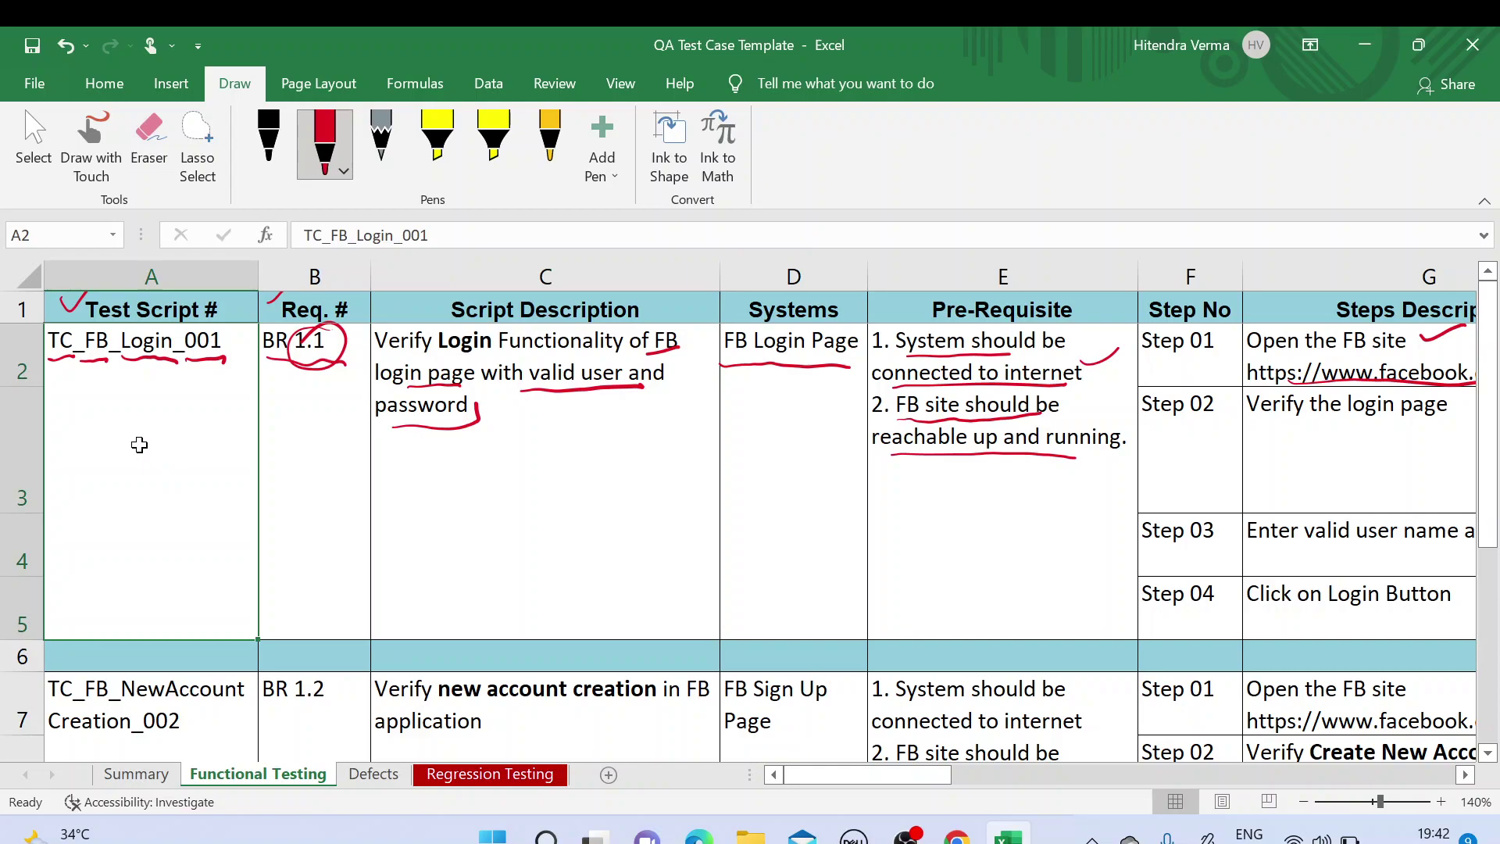
Step: Go to the new account creation test case, then switch to Chrome and open Facebook's new account sign-up form
key(Down)
key(Down)
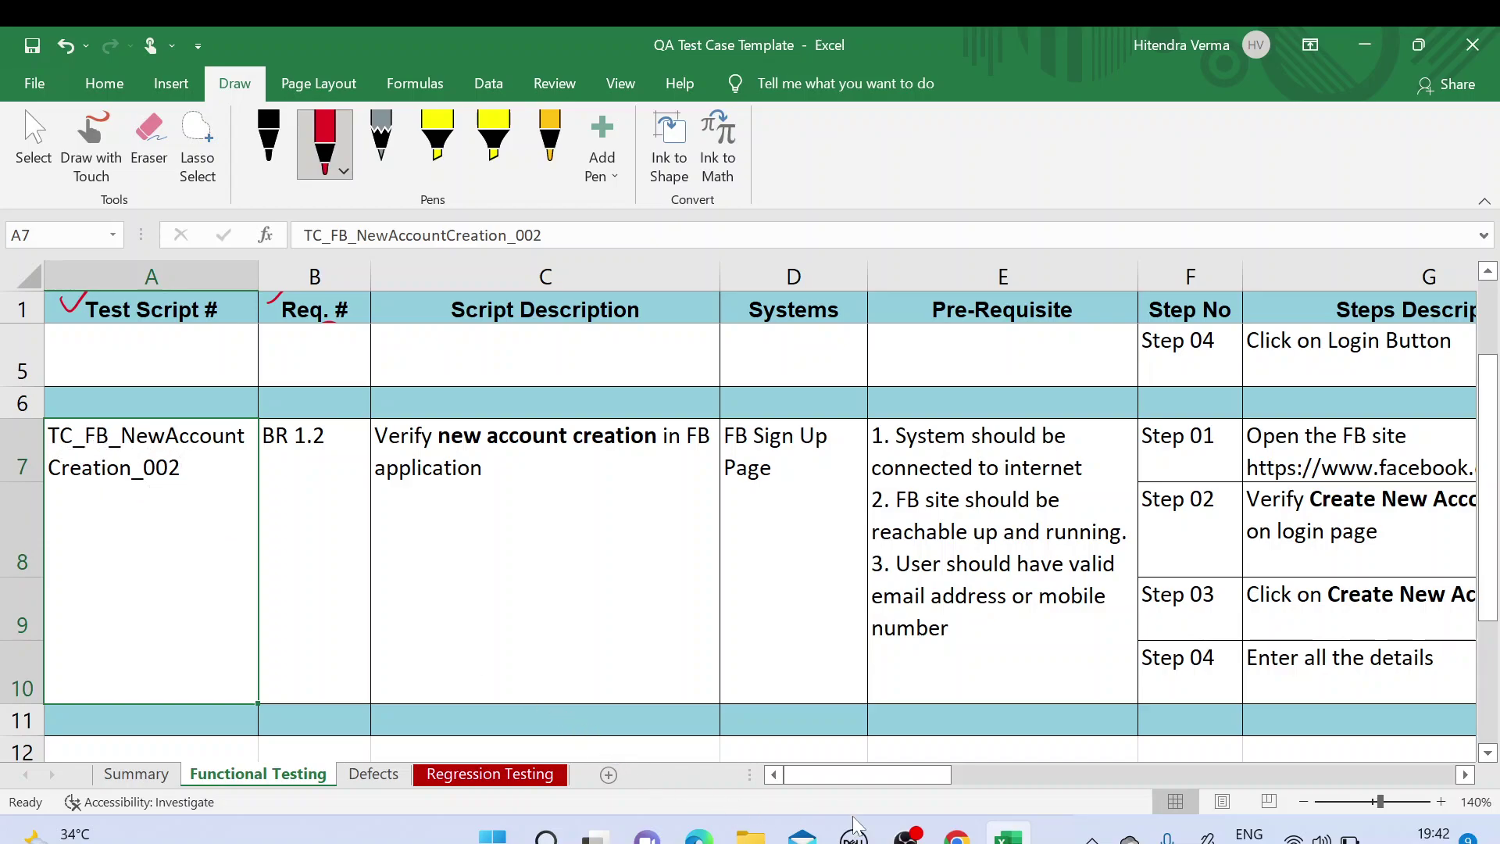
click(957, 834)
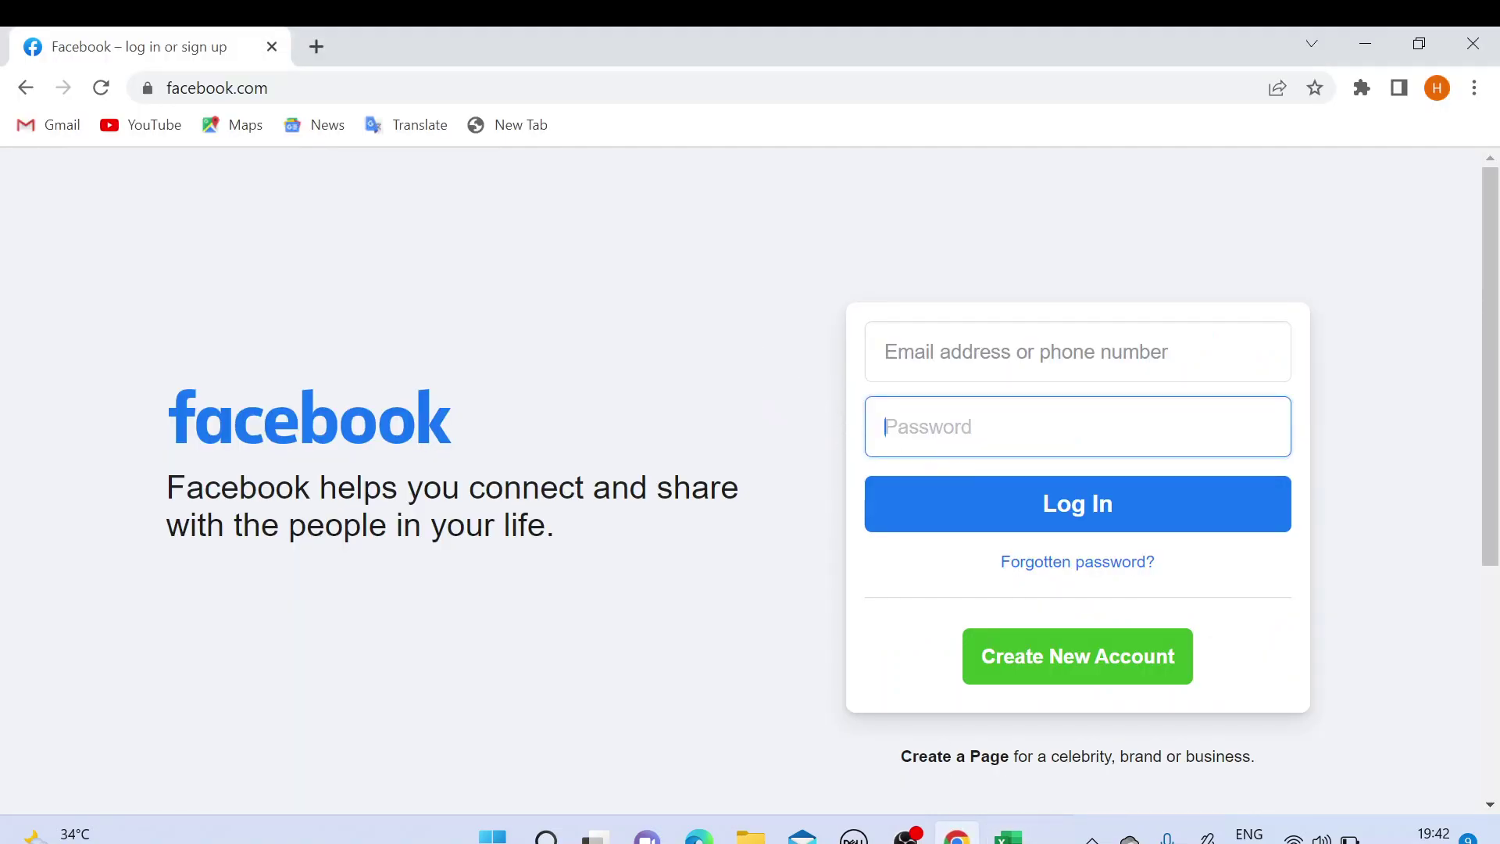
click(921, 409)
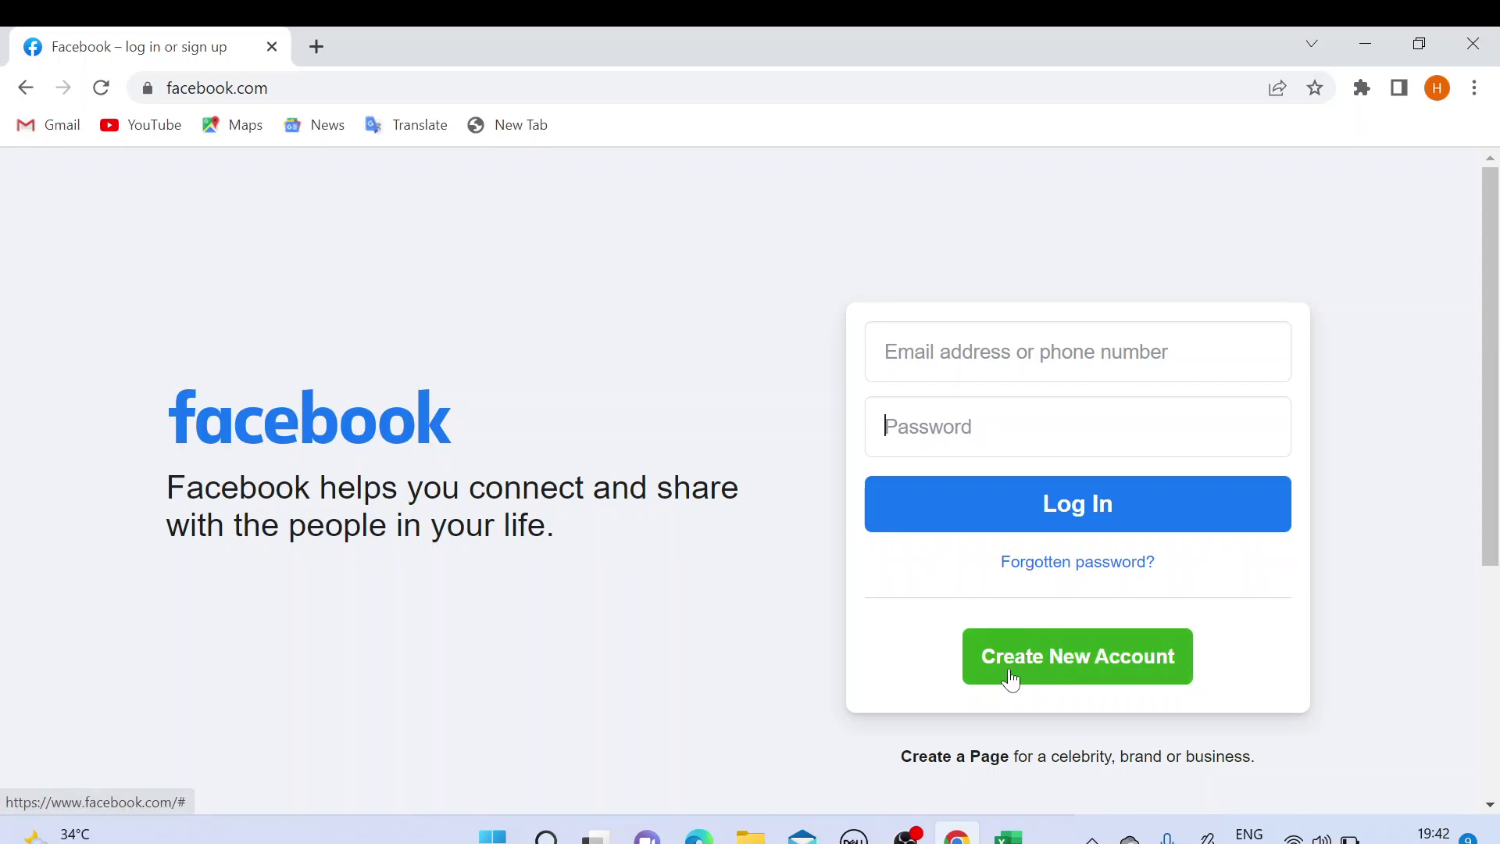
click(1045, 657)
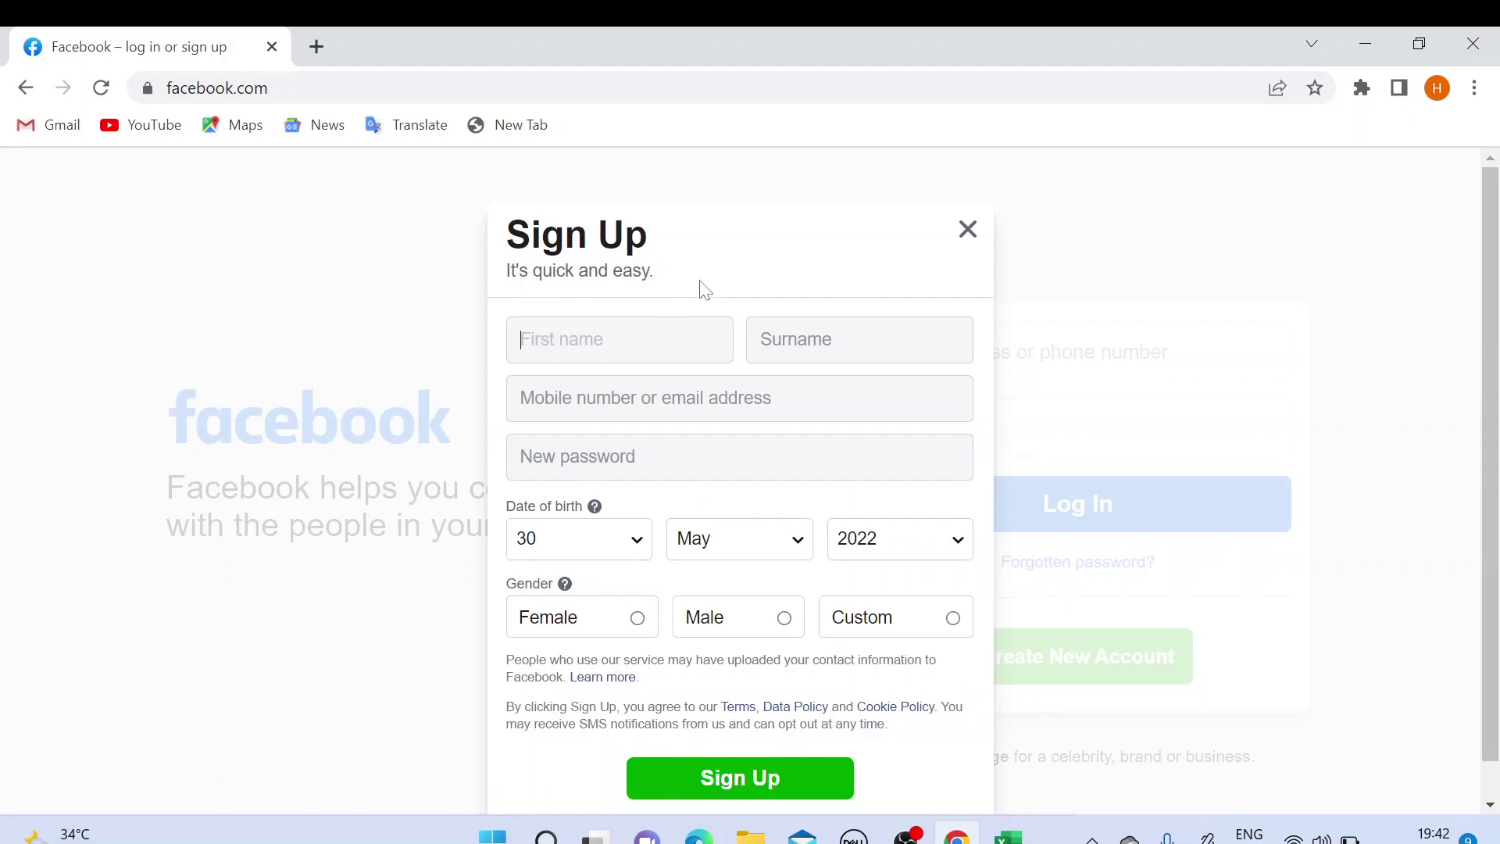